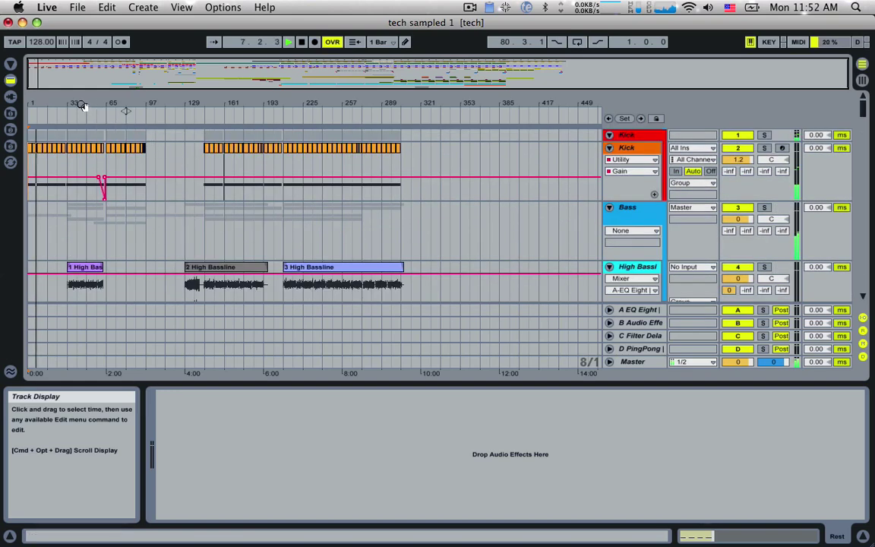
# - Turn on playback following in the arrangement and show the devices of the orange Kick track
pyautogui.moveTo(79, 68); pyautogui.dragTo(79, 76)
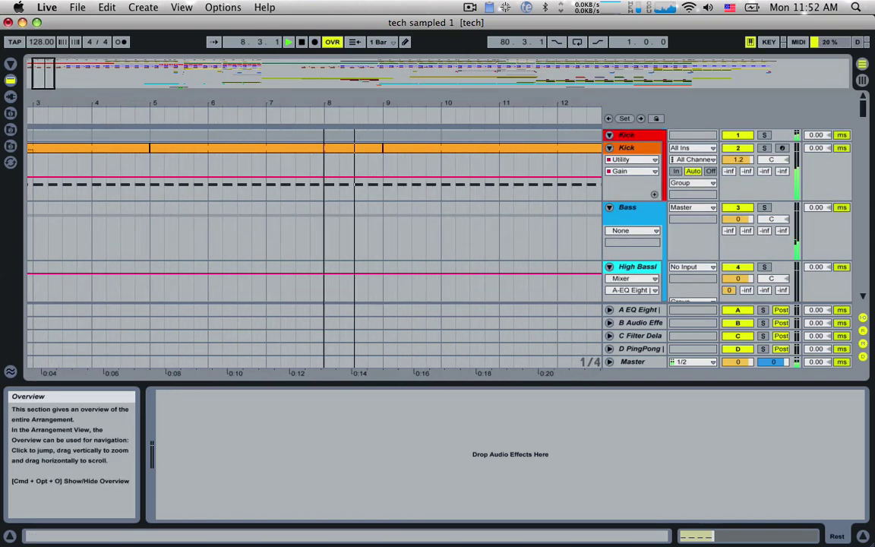
pyautogui.press('super+f')
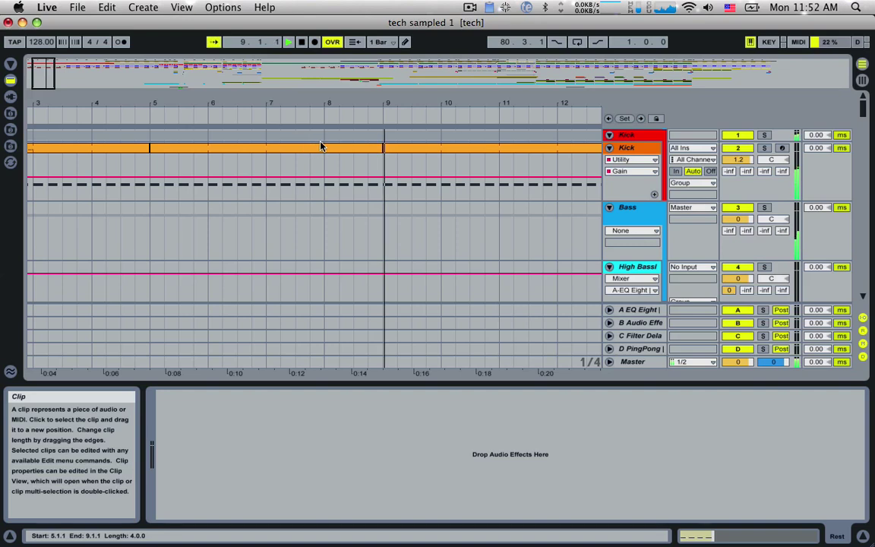
pyautogui.click(624, 149)
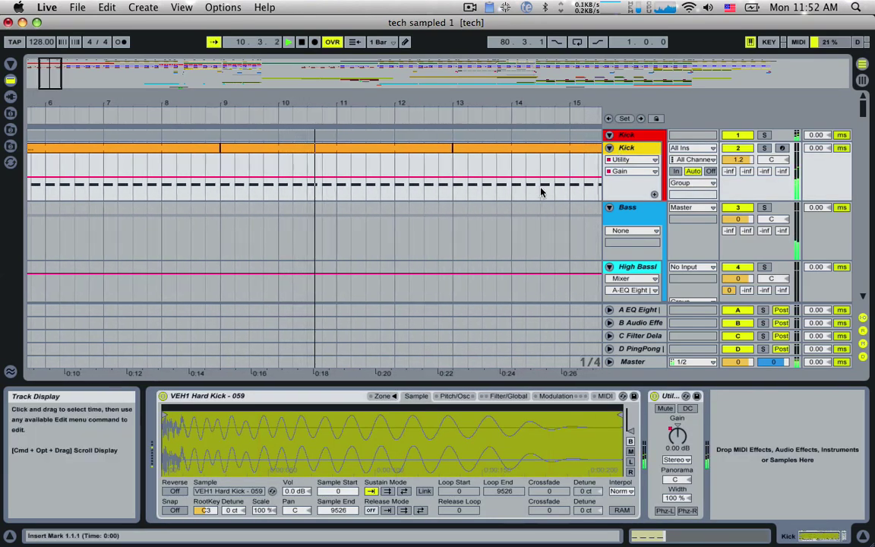
# - Show the device chain of the Bass Pump track, followed by that of the White Noise track
pyautogui.scroll(-5, 541, 189)
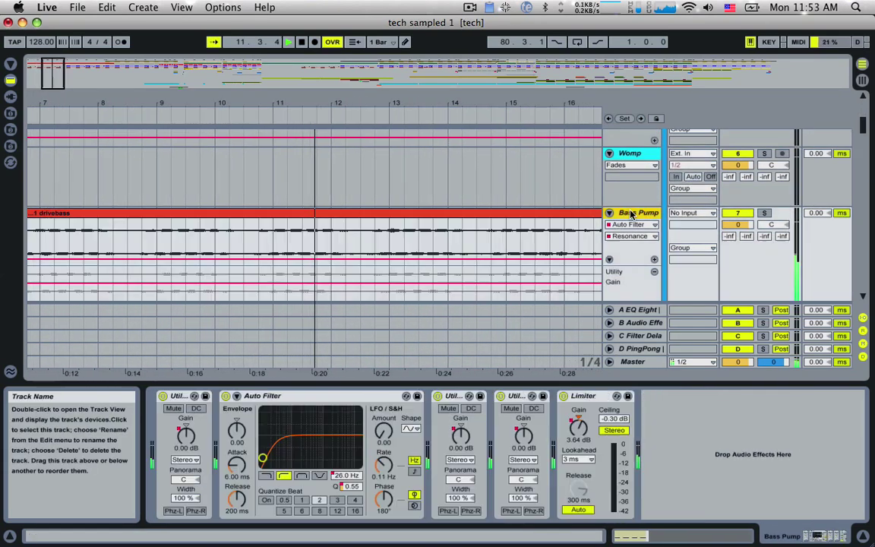
pyautogui.click(625, 213)
pyautogui.scroll(-8, 504, 219)
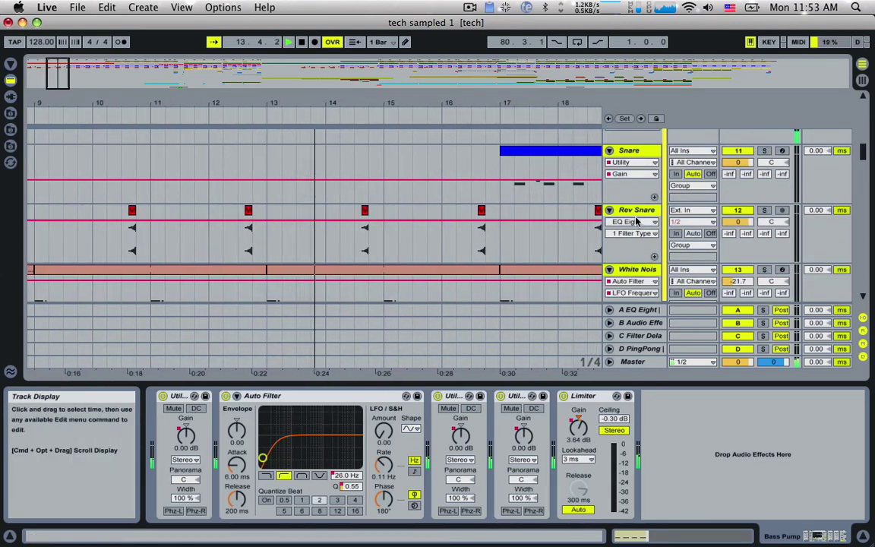
pyautogui.scroll(-2, 638, 228)
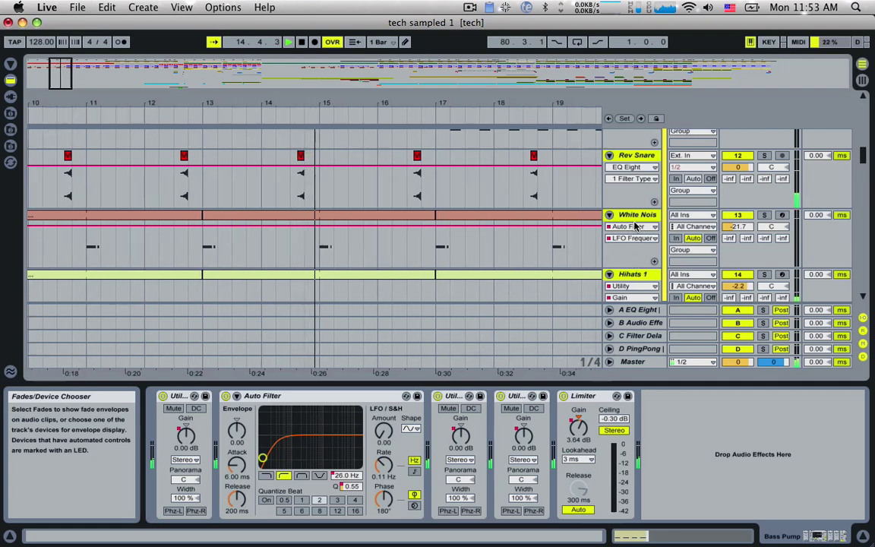
pyautogui.click(635, 215)
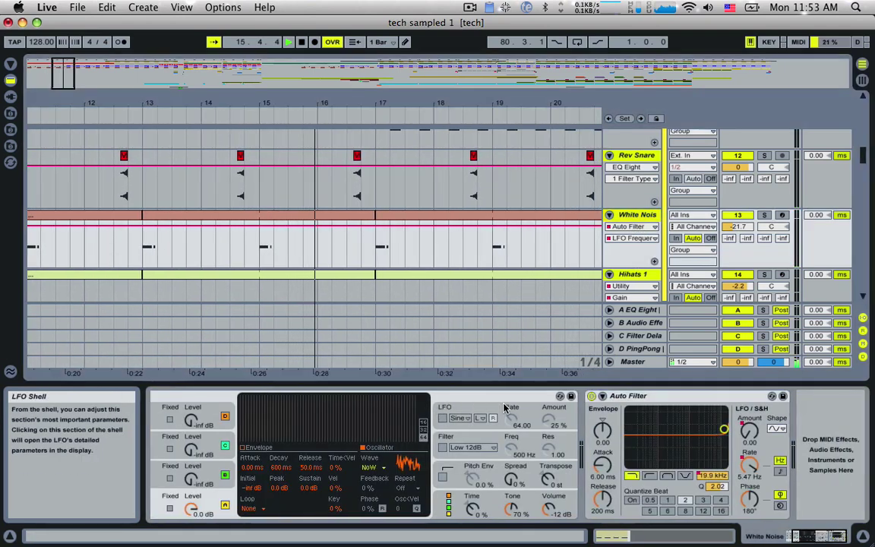
# - Show the Snare track's device chain and view it through to the Reverb and Utility
pyautogui.scroll(-2, 558, 224)
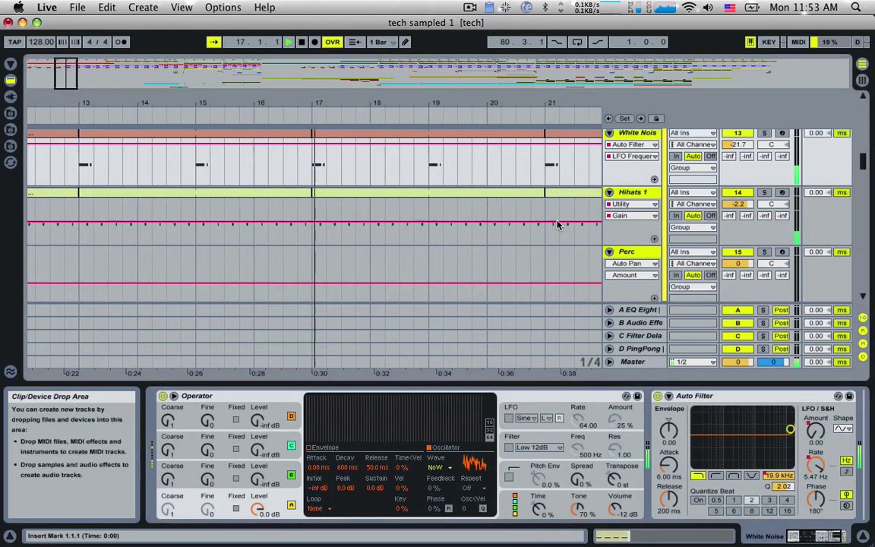
pyautogui.scroll(10, 558, 224)
pyautogui.scroll(-5, 558, 224)
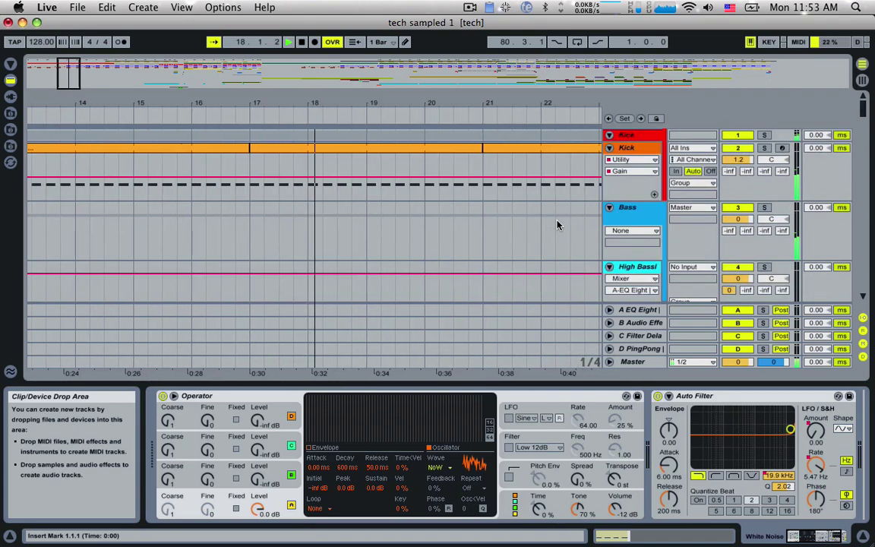
pyautogui.scroll(-3, 556, 224)
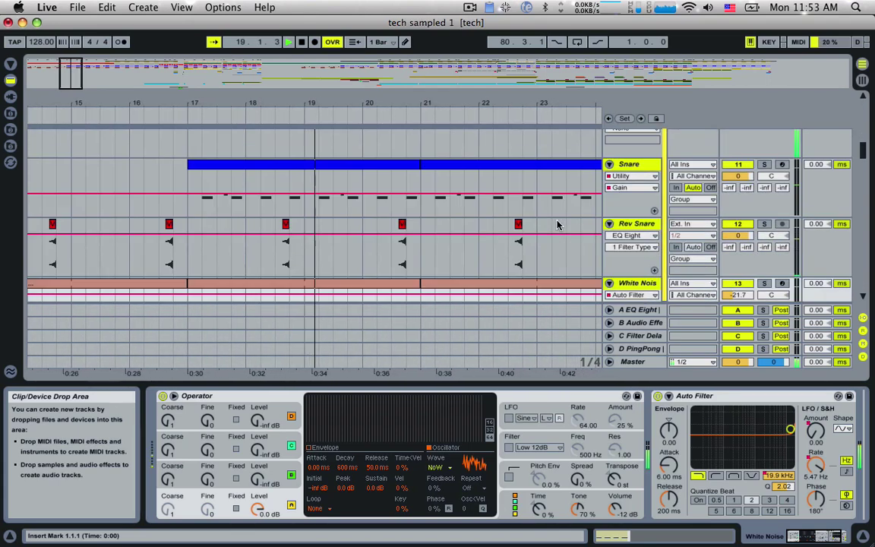
pyautogui.click(633, 170)
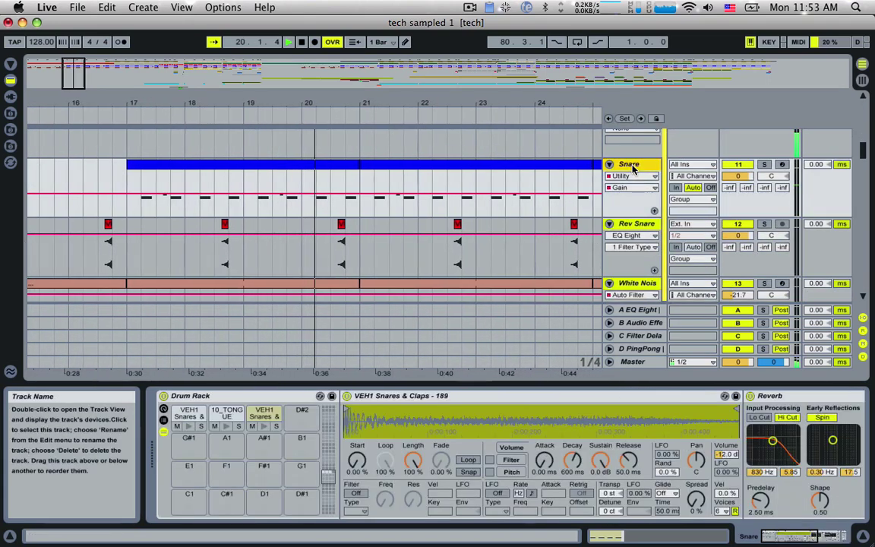
pyautogui.hscroll(3, 503, 420)
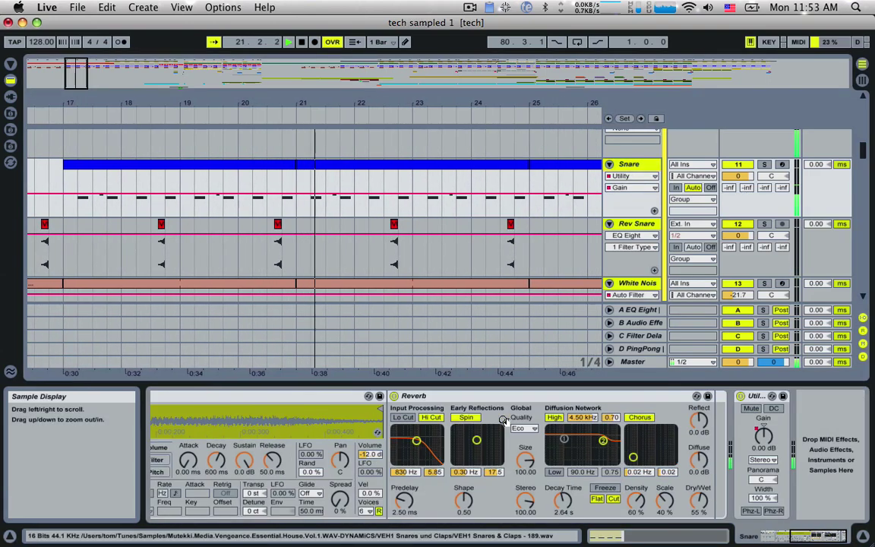
# - Look over the percussion, synth and bass tracks in the section around bars 15 to 43
pyautogui.scroll(-2, 412, 148)
pyautogui.scroll(-2, 412, 147)
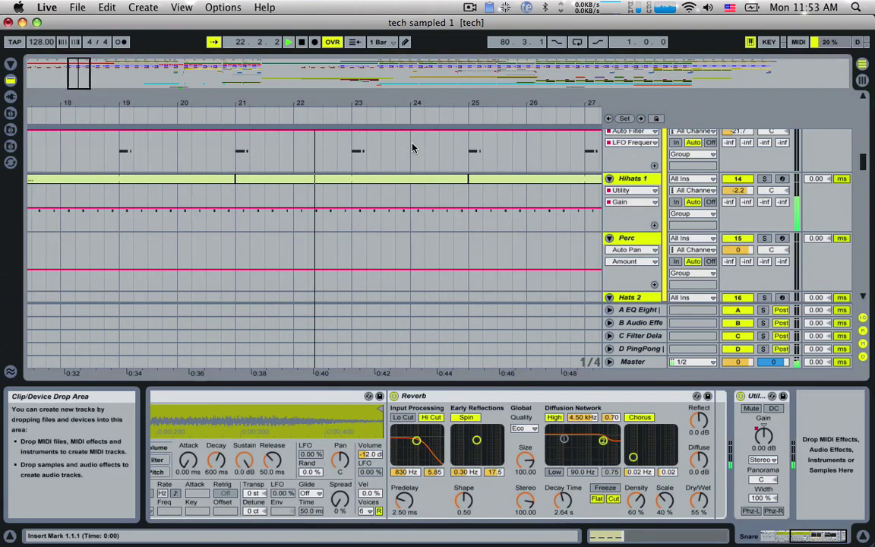
pyautogui.scroll(6, 413, 148)
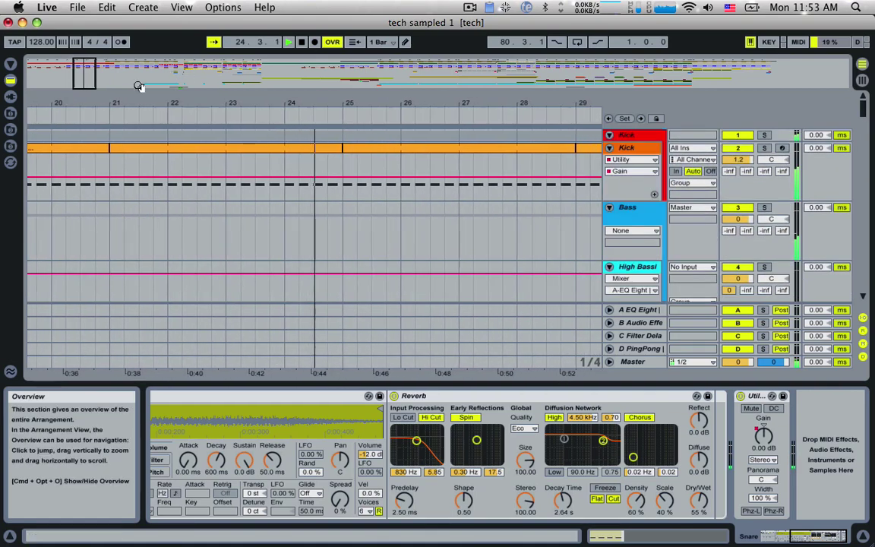
pyautogui.moveTo(254, 122); pyautogui.dragTo(253, 110)
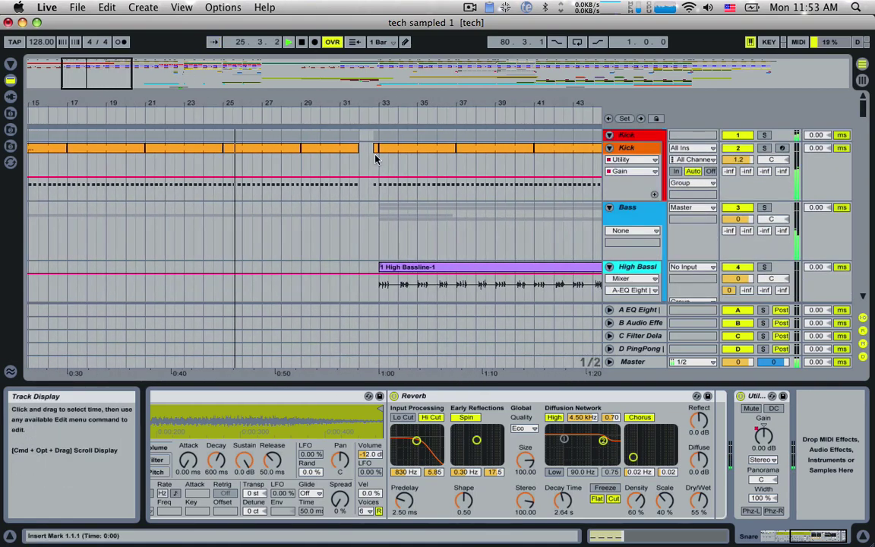
pyautogui.scroll(-5, 374, 158)
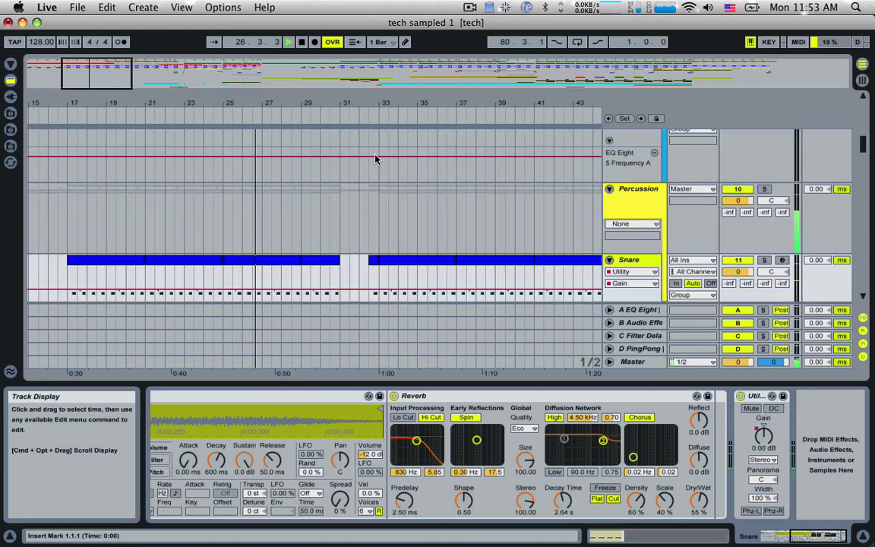
pyautogui.scroll(-15, 374, 158)
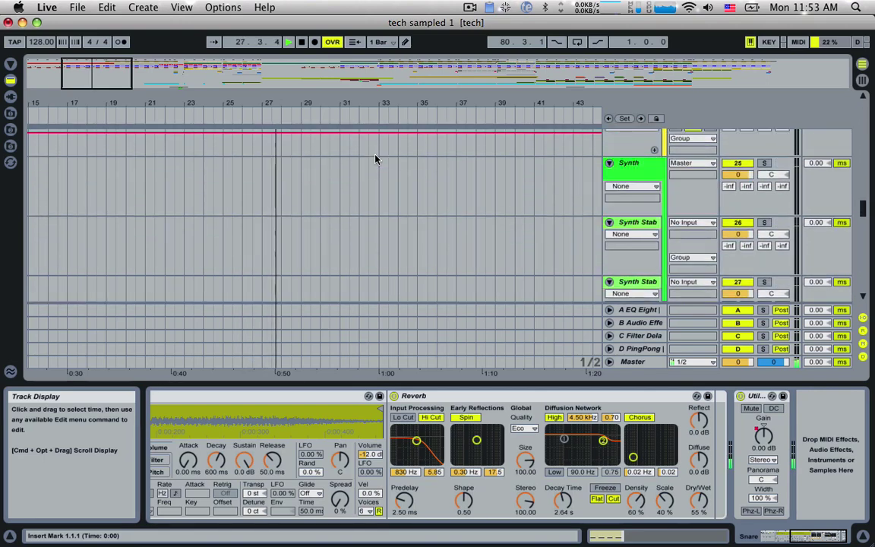
pyautogui.scroll(15, 374, 158)
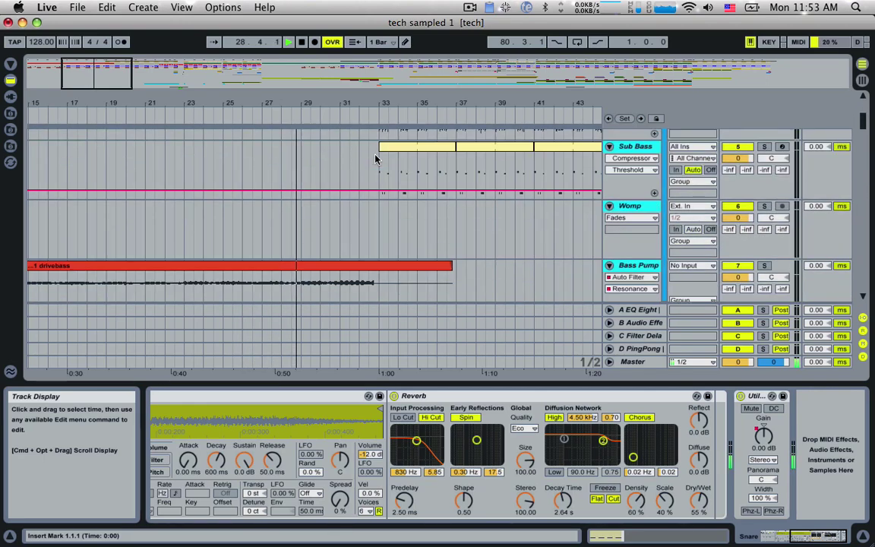
pyautogui.scroll(3, 375, 158)
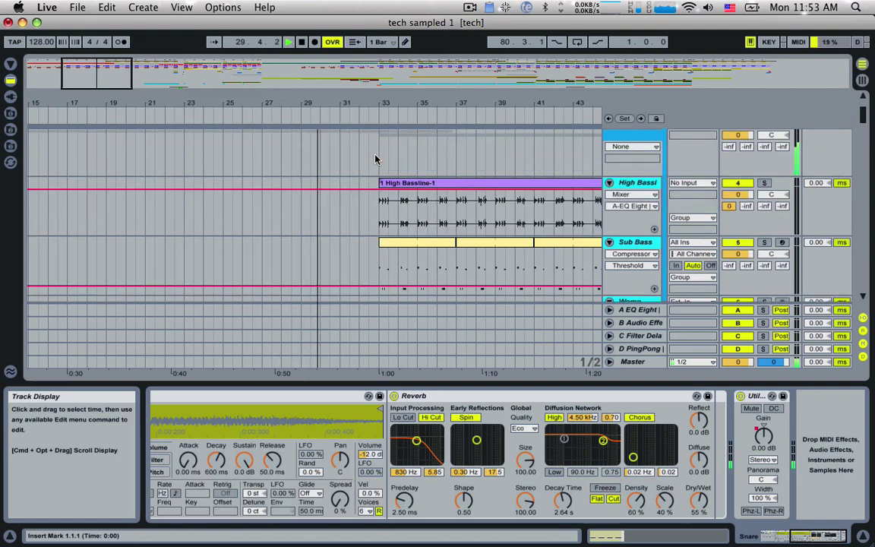
# - Show the Sub Bass track's devices and inspect its Operator and the sidechained Compressor
pyautogui.click(641, 244)
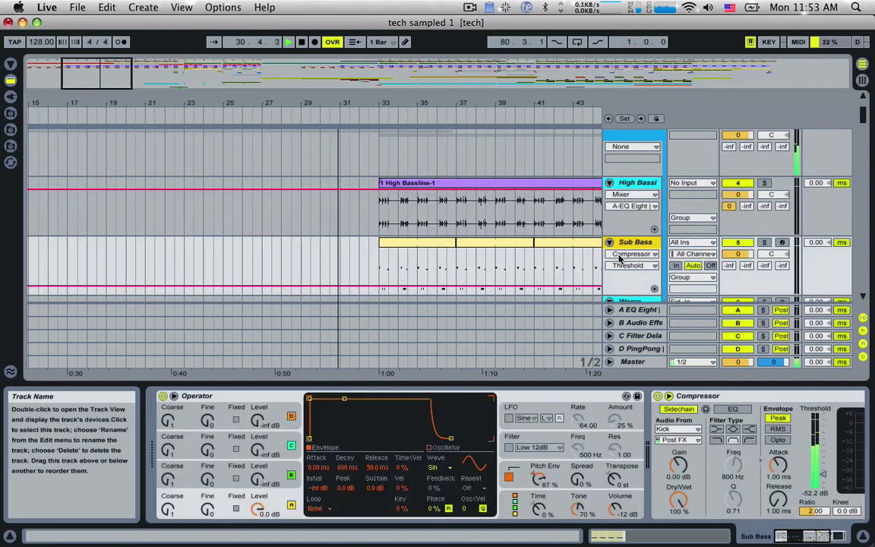
pyautogui.hscroll(3, 500, 473)
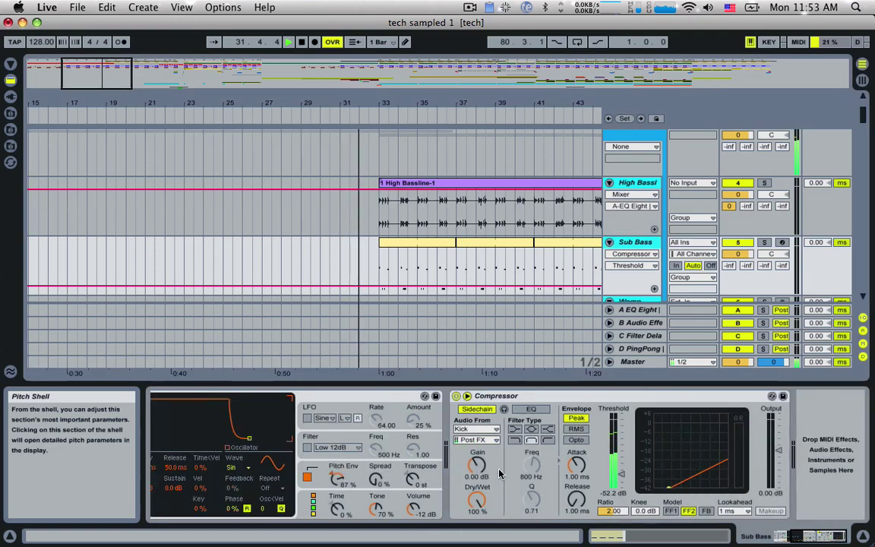
pyautogui.hscroll(-3, 501, 474)
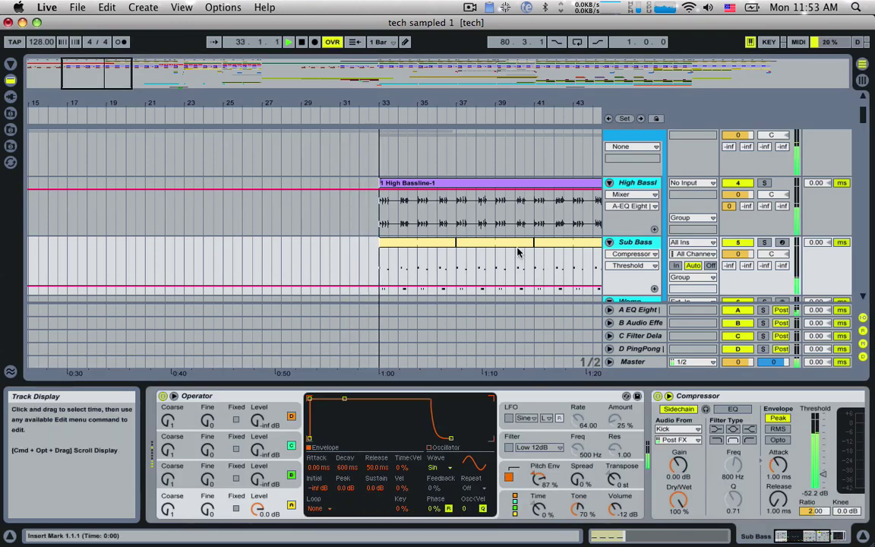
# - Examine the clips on the bass, percussion and Tech tracks from bar 33 to bar 51
pyautogui.hscroll(5, 517, 252)
pyautogui.scroll(3, 517, 253)
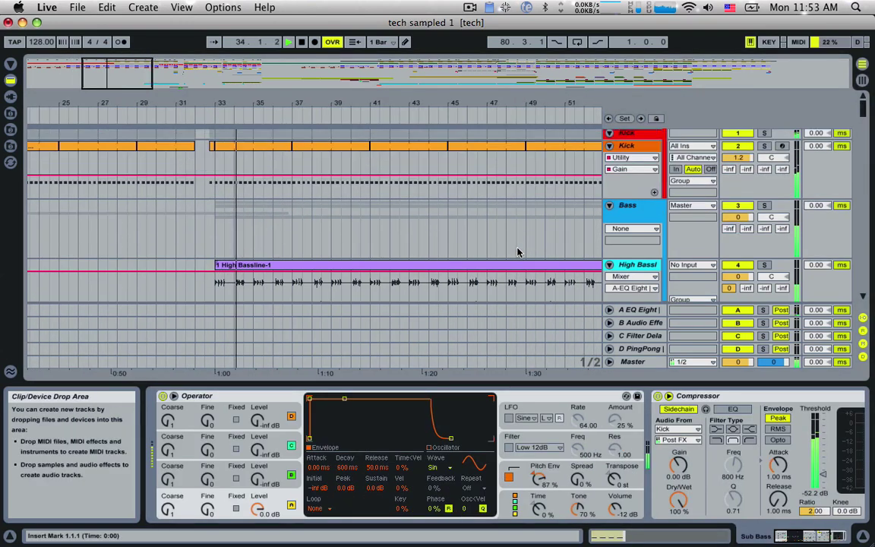
pyautogui.scroll(-6, 517, 252)
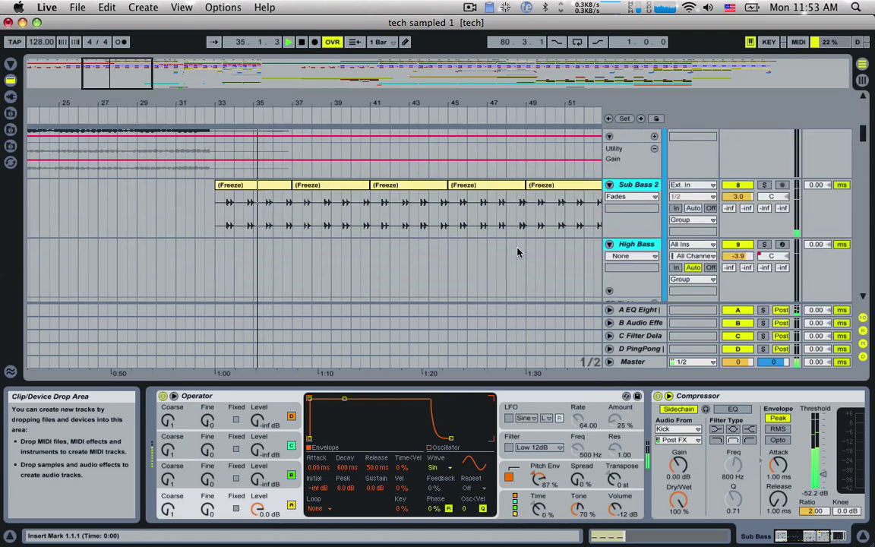
pyautogui.scroll(-1, 517, 253)
pyautogui.scroll(-5, 517, 252)
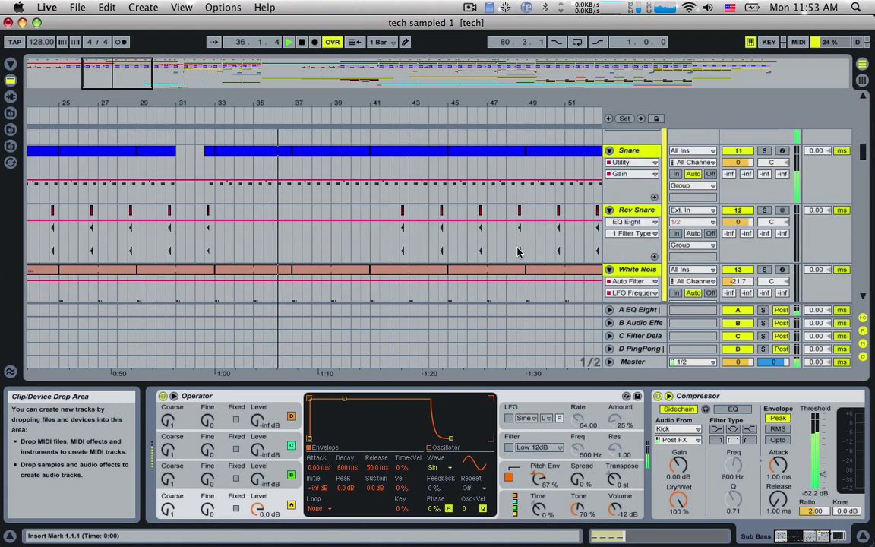
pyautogui.scroll(-4, 517, 252)
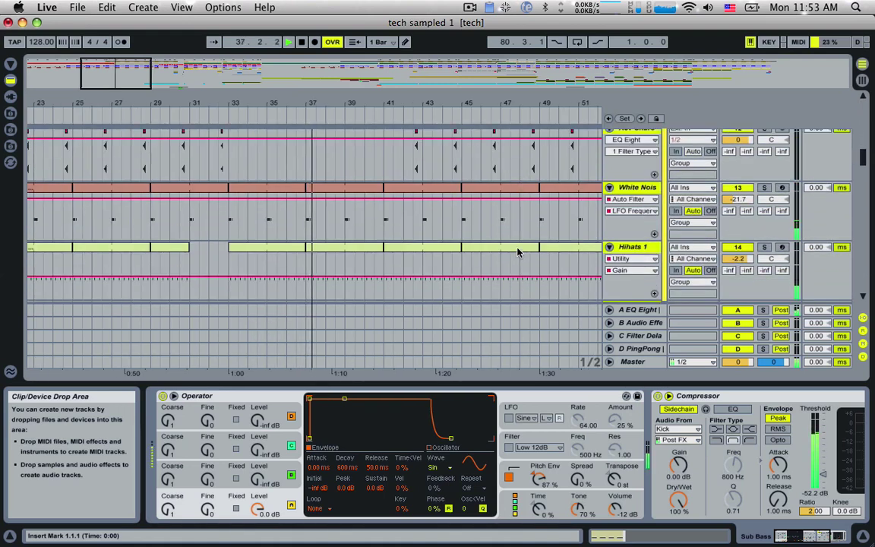
pyautogui.scroll(-6, 517, 252)
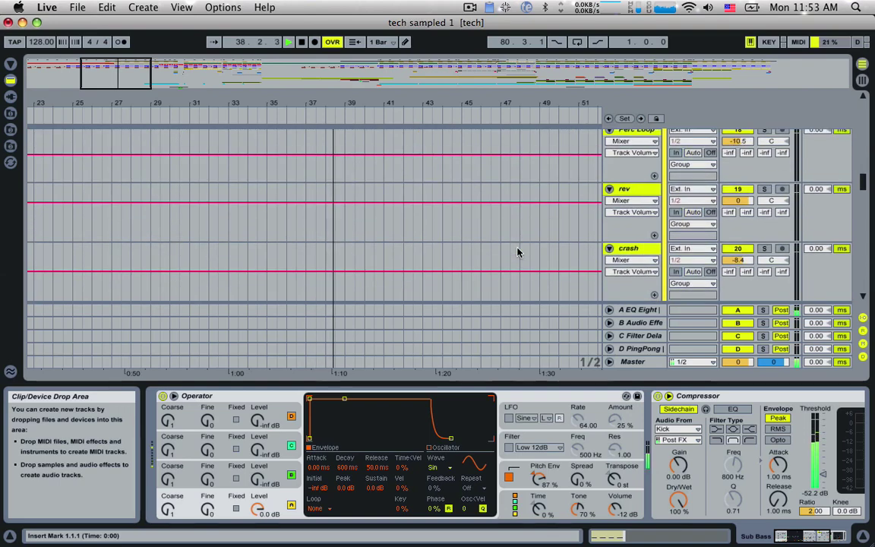
pyautogui.scroll(4, 517, 252)
pyautogui.scroll(-2, 518, 252)
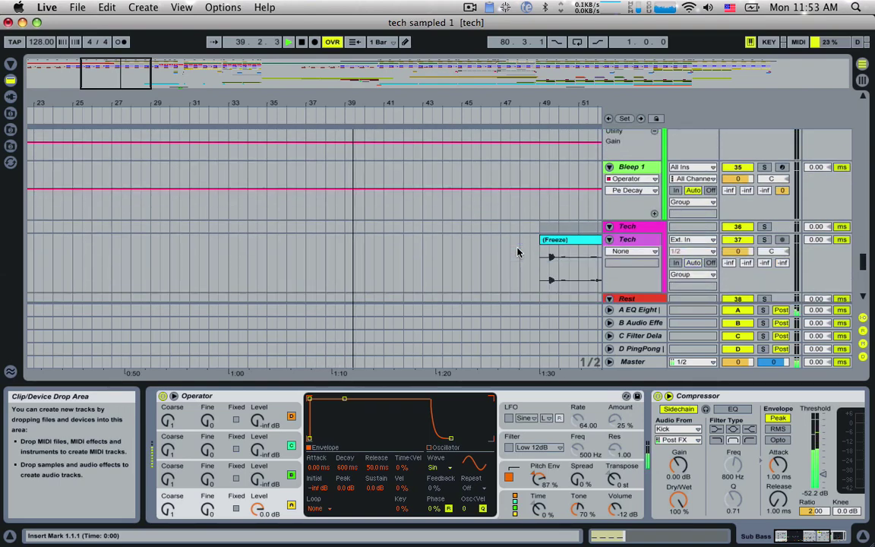
# - Switch to Session View and show the devices of return tracks A, B, C and D one after another
pyautogui.press('Tab')
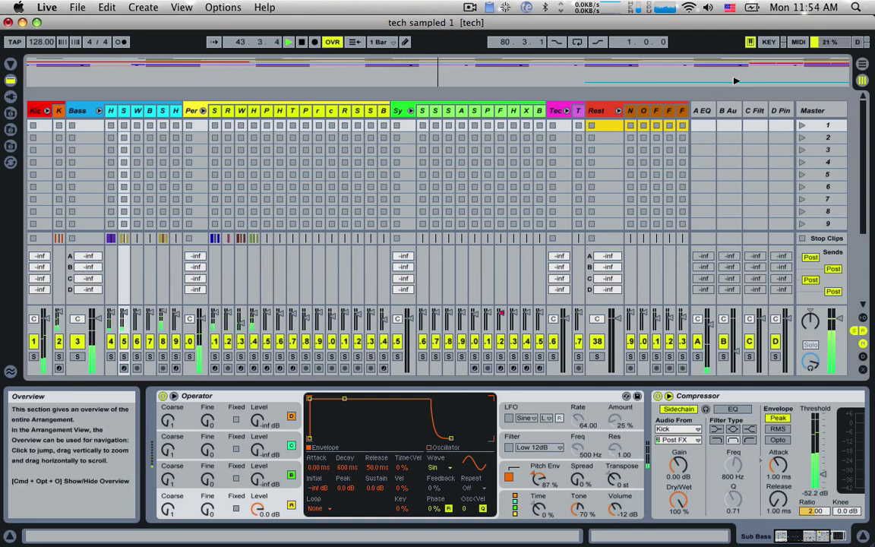
pyautogui.click(701, 111)
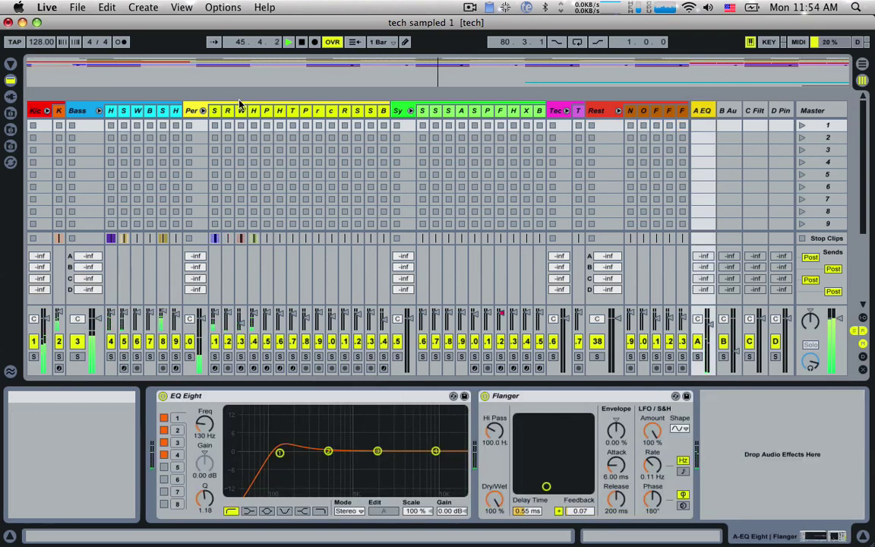
pyautogui.click(728, 110)
pyautogui.click(761, 112)
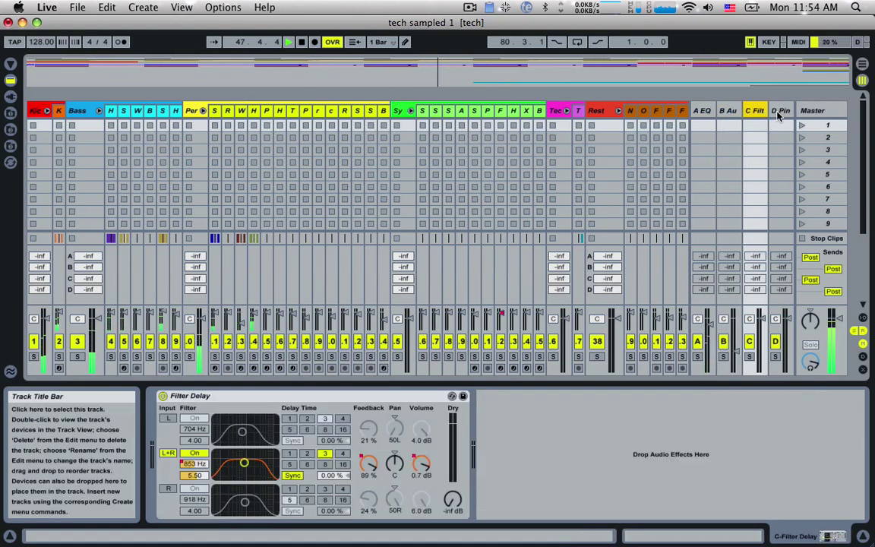
pyautogui.click(777, 114)
# - Return to Arrangement View and look over the FX, synth, percussion and bass tracks between bars 37 and 65
pyautogui.press('Tab')
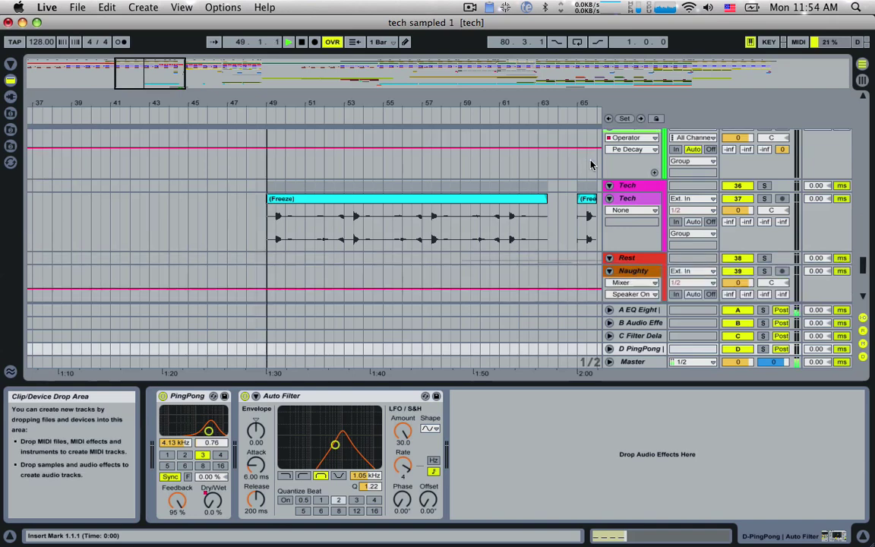
pyautogui.scroll(10, 591, 165)
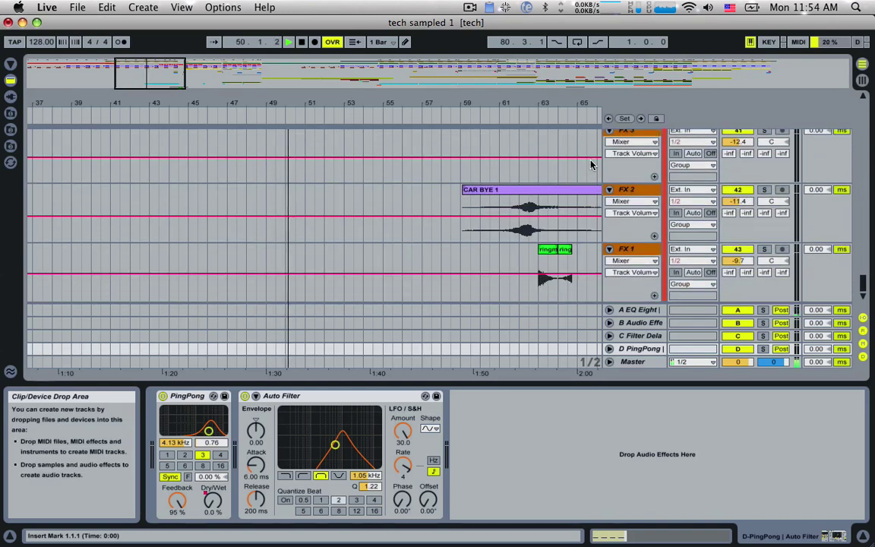
pyautogui.scroll(10, 590, 173)
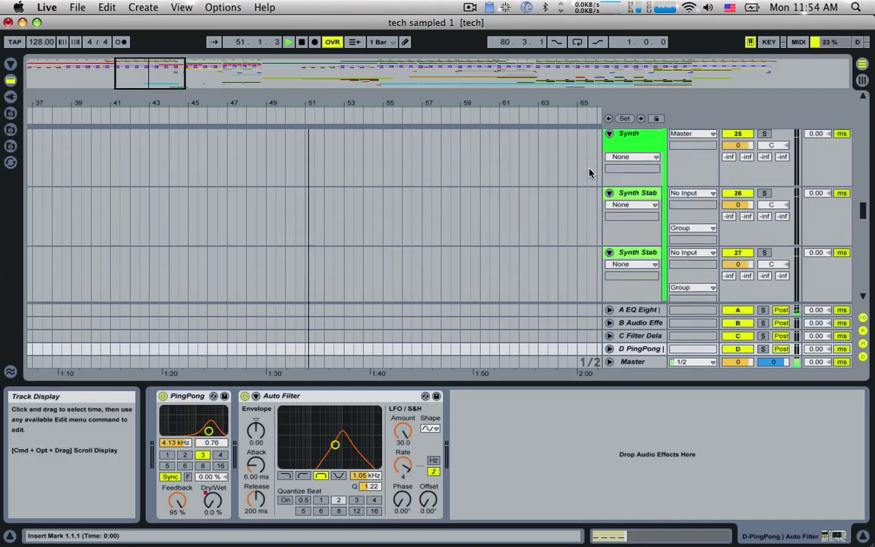
pyautogui.scroll(10, 590, 174)
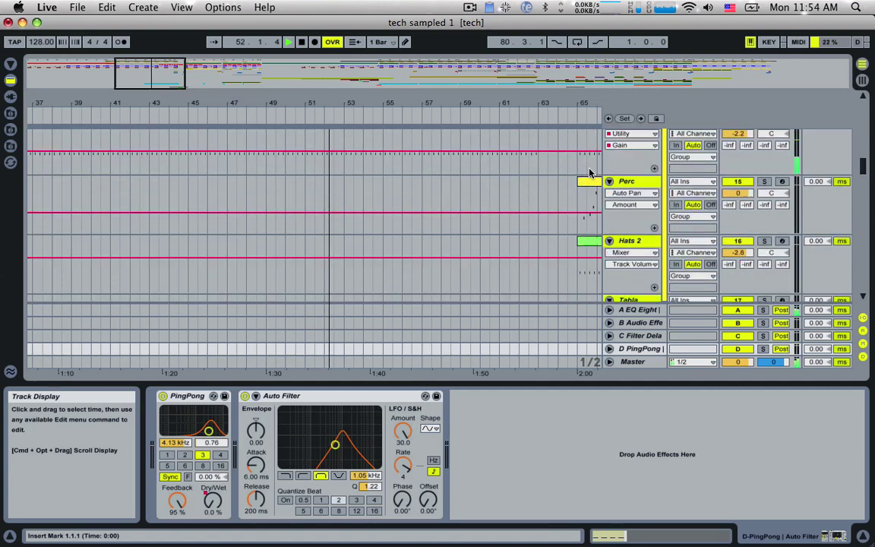
pyautogui.scroll(10, 590, 173)
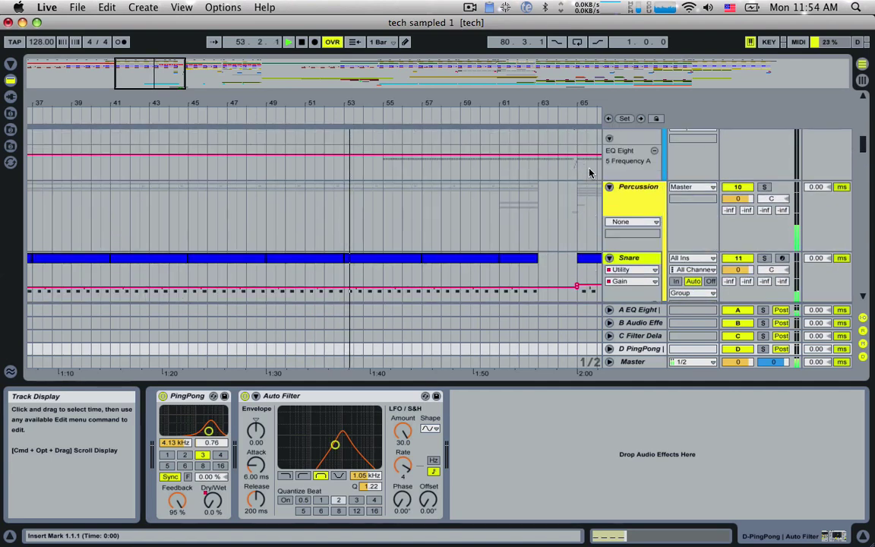
pyautogui.scroll(10, 589, 173)
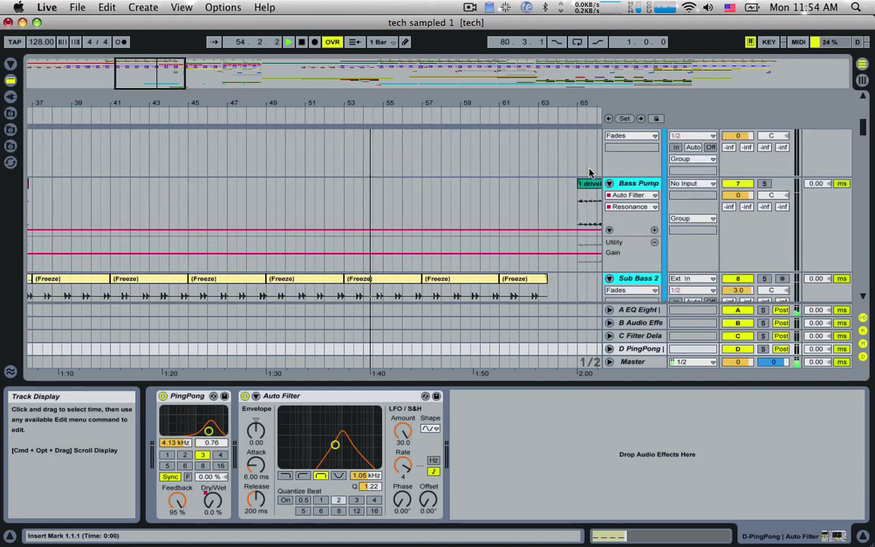
pyautogui.scroll(-10, 589, 174)
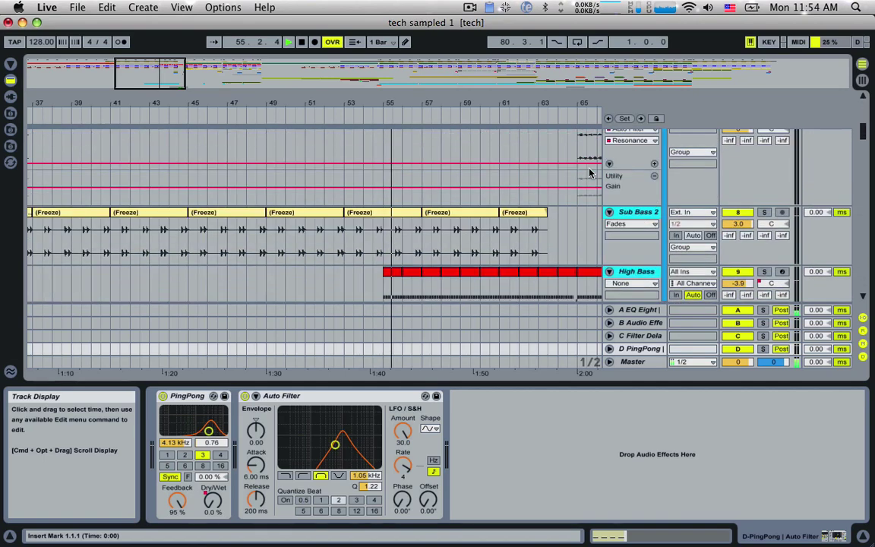
# - Show the High Bass track's devices and inspect its Operator, EQ Eight and sidechained Compressors
pyautogui.click(624, 177)
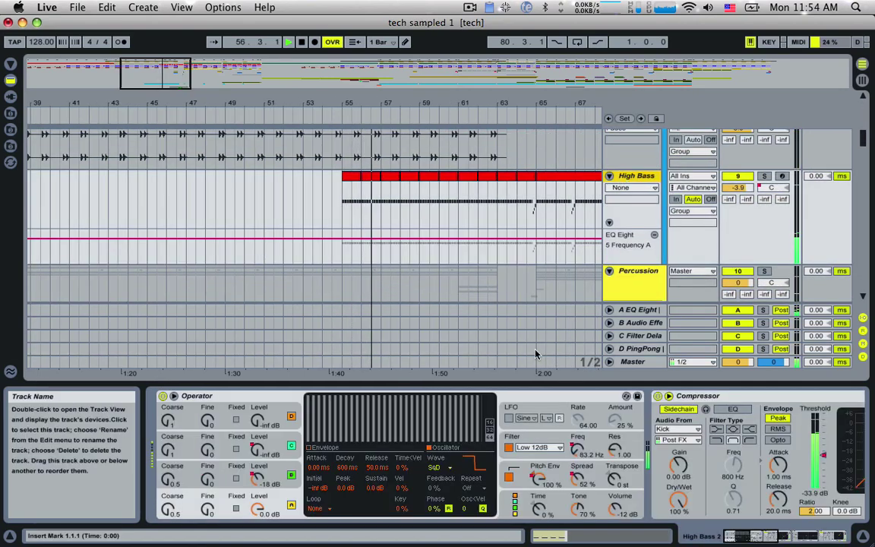
pyautogui.hscroll(10, 543, 407)
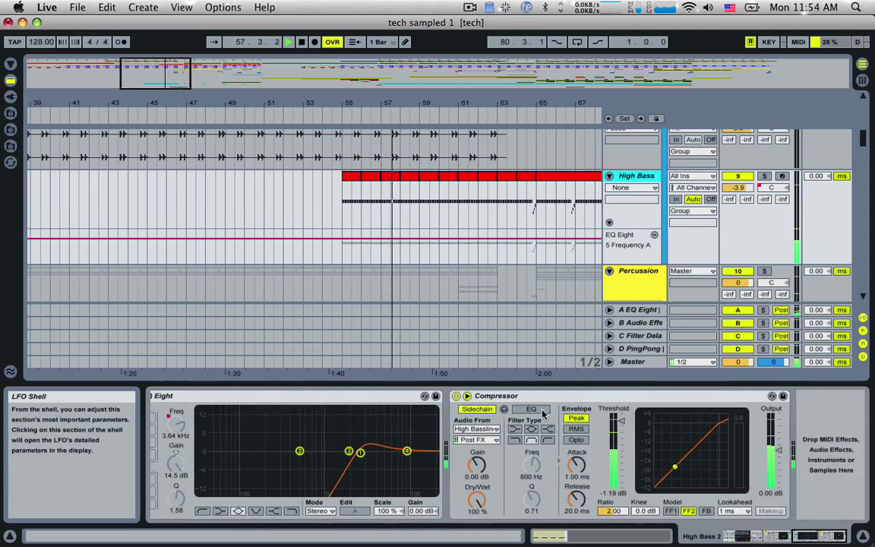
pyautogui.hscroll(-5, 543, 412)
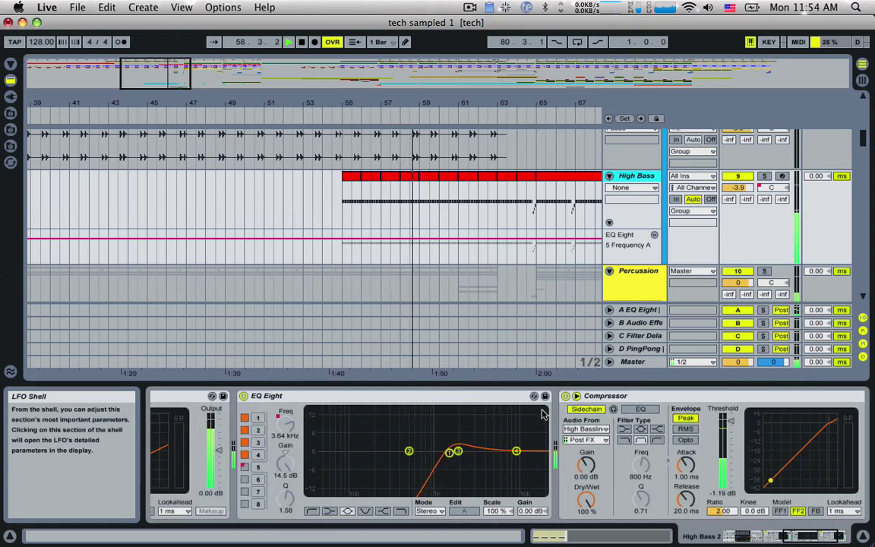
pyautogui.hscroll(-8, 541, 414)
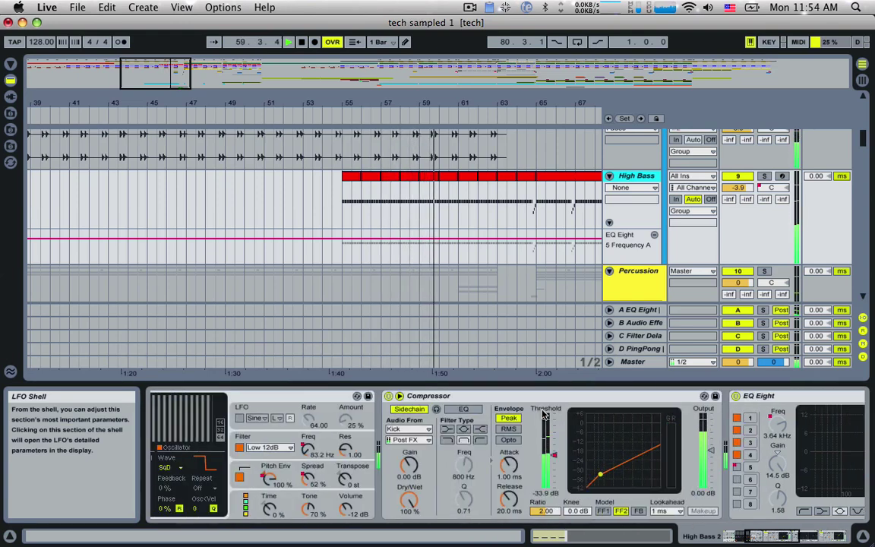
pyautogui.hscroll(-8, 543, 414)
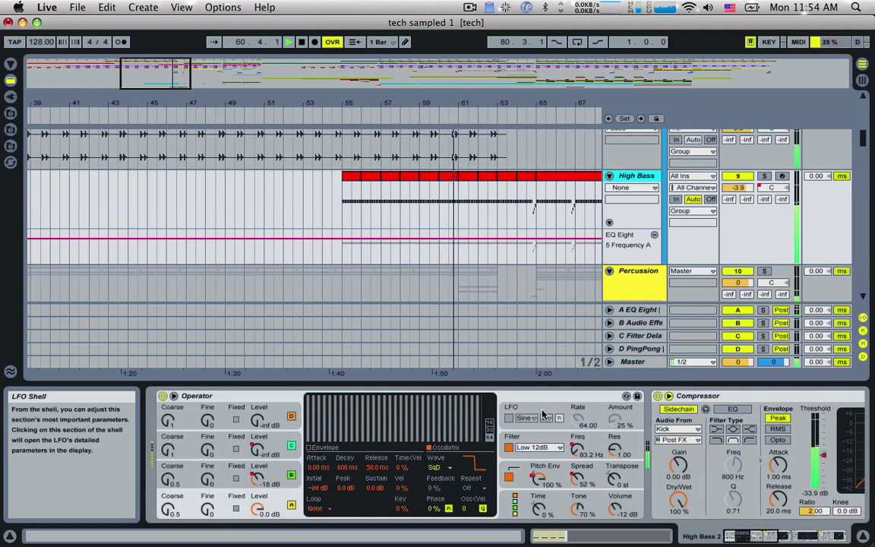
# - Look over the High Bass and percussion tracks, from Snare to rev, in the section from bar 49 to bar 77
pyautogui.moveTo(155, 74); pyautogui.dragTo(179, 73)
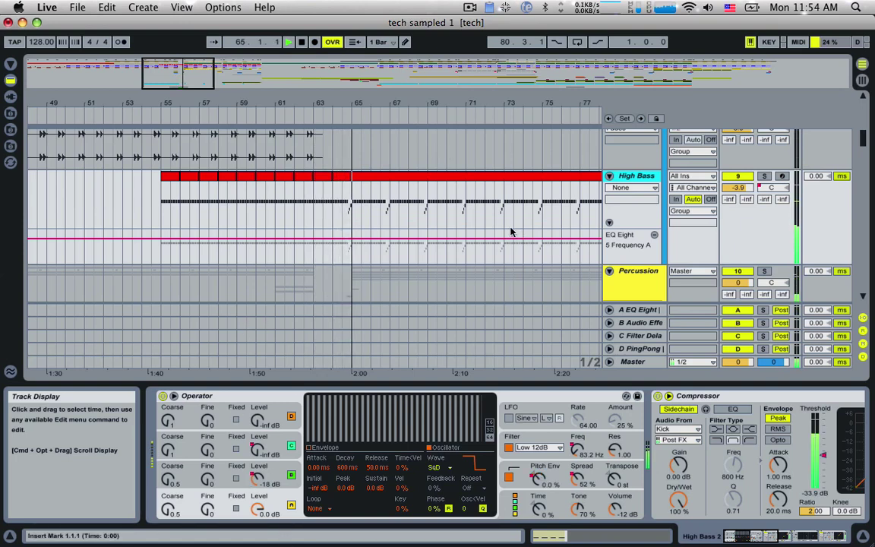
pyautogui.scroll(-10, 518, 207)
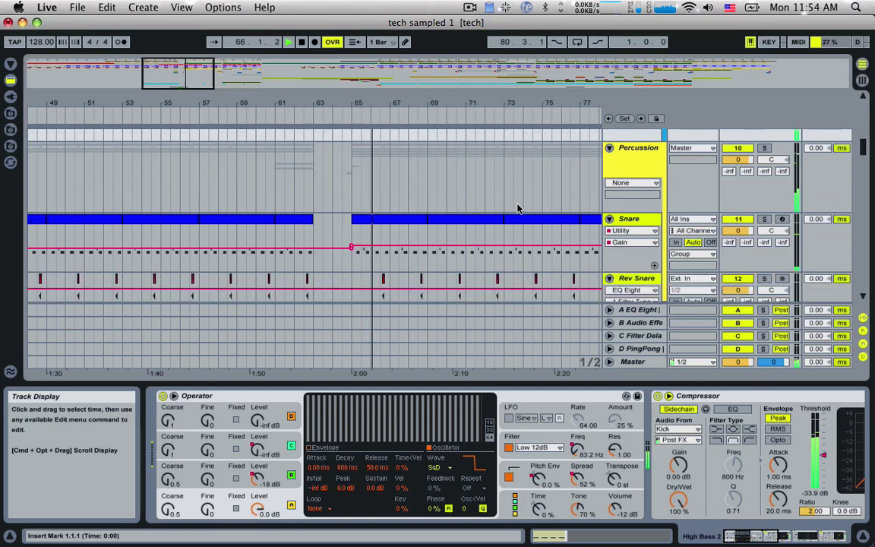
pyautogui.scroll(-6, 517, 207)
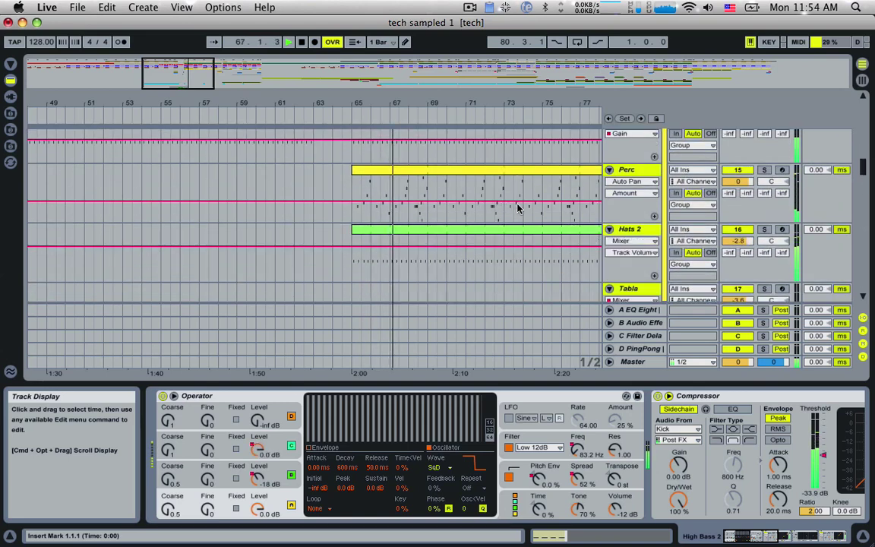
pyautogui.scroll(-10, 517, 208)
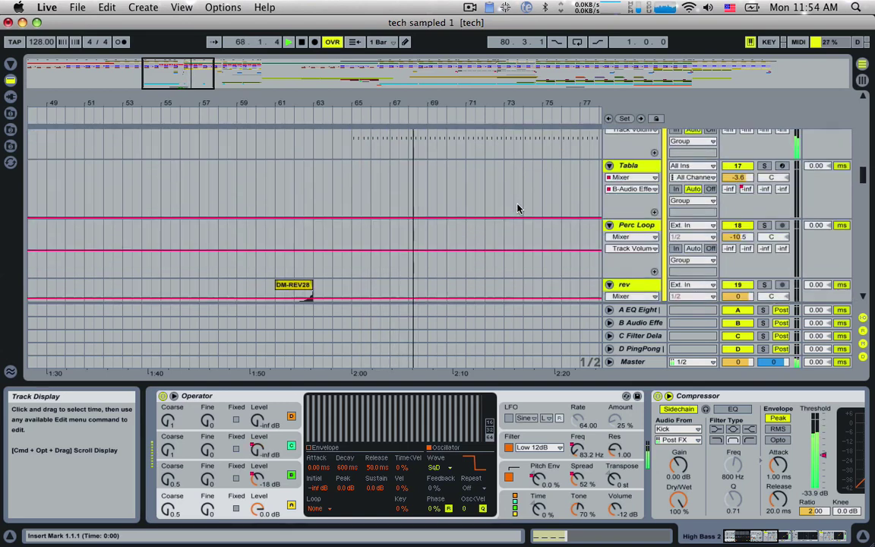
pyautogui.scroll(-10, 517, 208)
# - Examine the percussion clips and the Sub Bass, Bass Pump and High Bass tracks from bar 61 to bar 89
pyautogui.scroll(15, 517, 208)
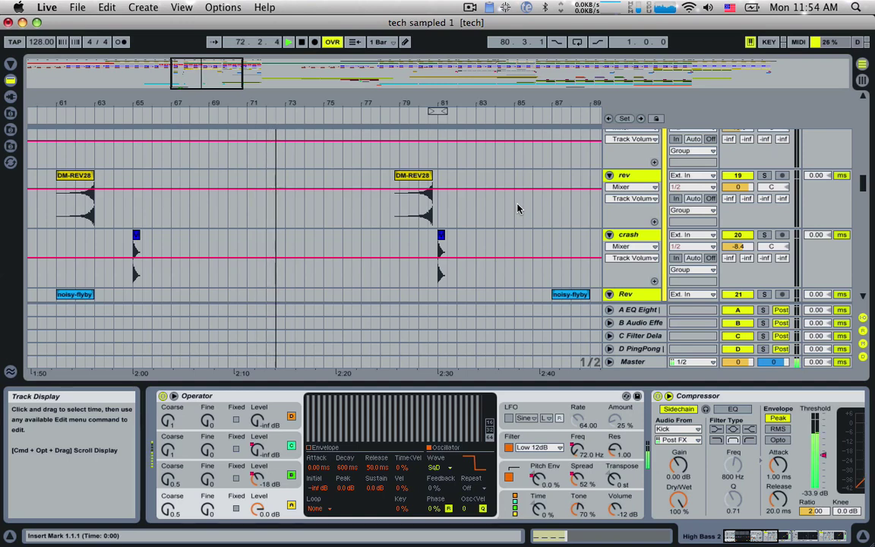
pyautogui.scroll(10, 517, 207)
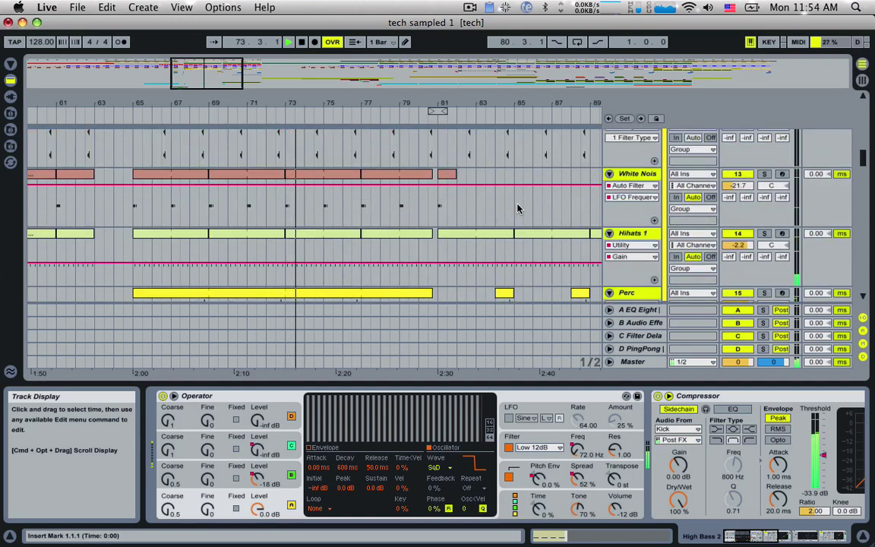
pyautogui.scroll(-3, 517, 208)
pyautogui.scroll(10, 518, 208)
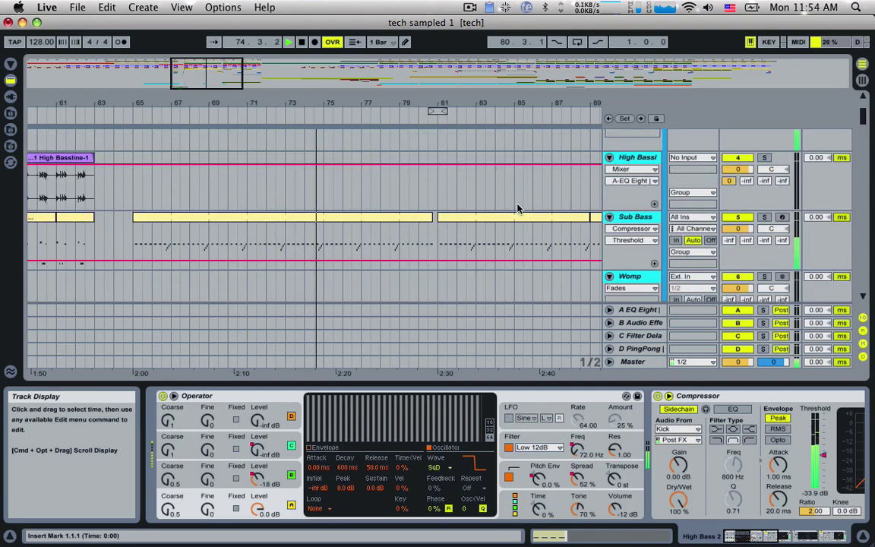
pyautogui.scroll(-5, 517, 208)
pyautogui.scroll(1, 517, 208)
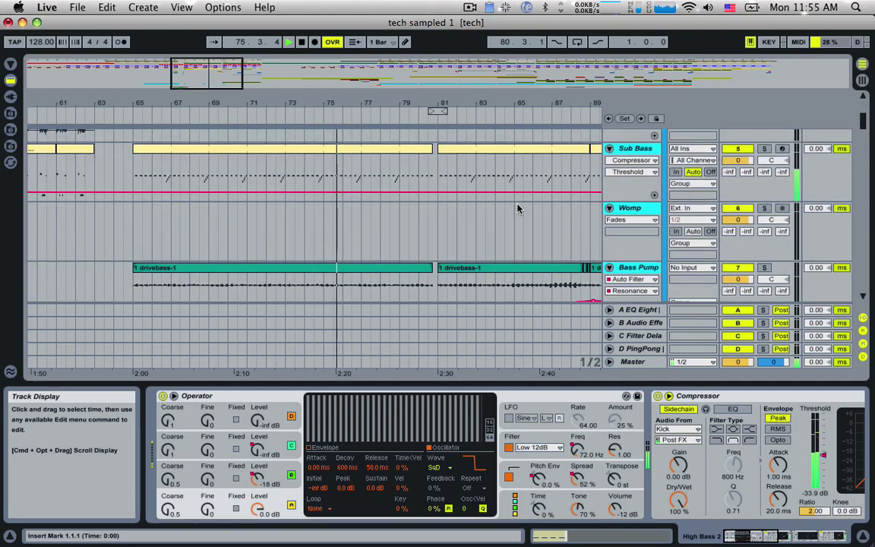
pyautogui.scroll(2, 613, 166)
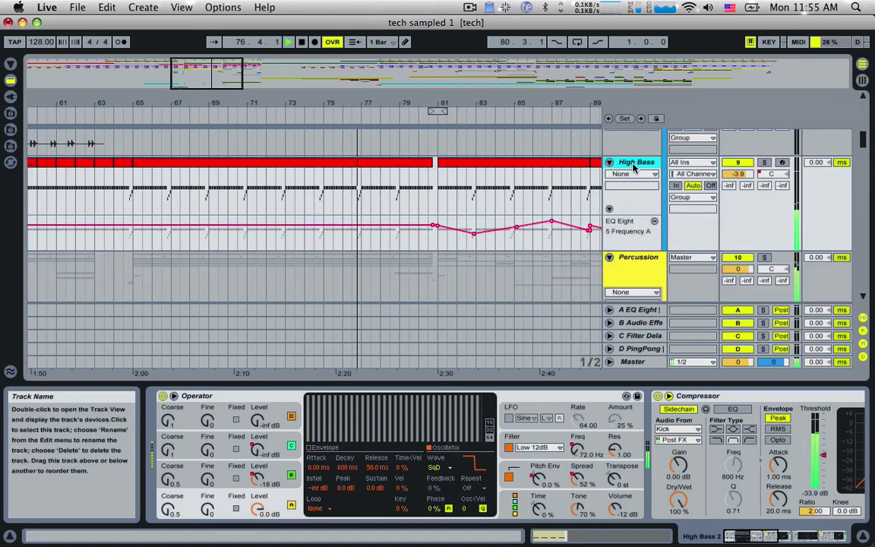
# - Show the Perc track's device chain with its Impulse, Limiter and Auto Pan
pyautogui.scroll(-2, 634, 167)
pyautogui.scroll(-8, 627, 175)
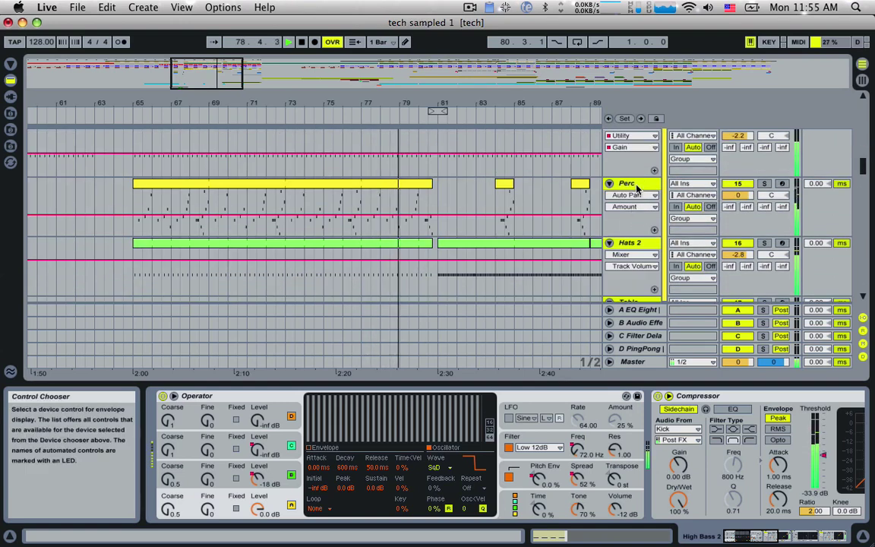
pyautogui.click(628, 184)
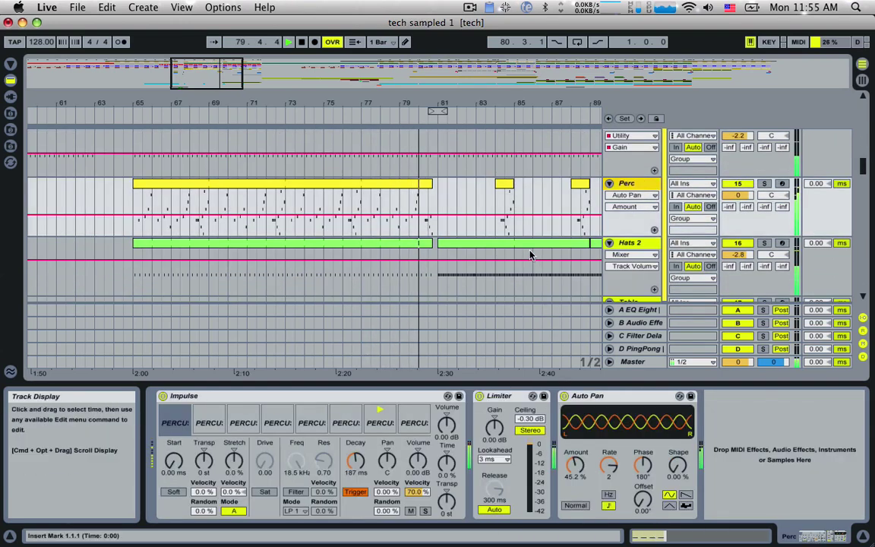
# - Inspect the Bleep 1 track's Operator, EQ Eight, Ping Pong Delay and Grain Delay, and show the devices of return track D
pyautogui.hscroll(5, 483, 233)
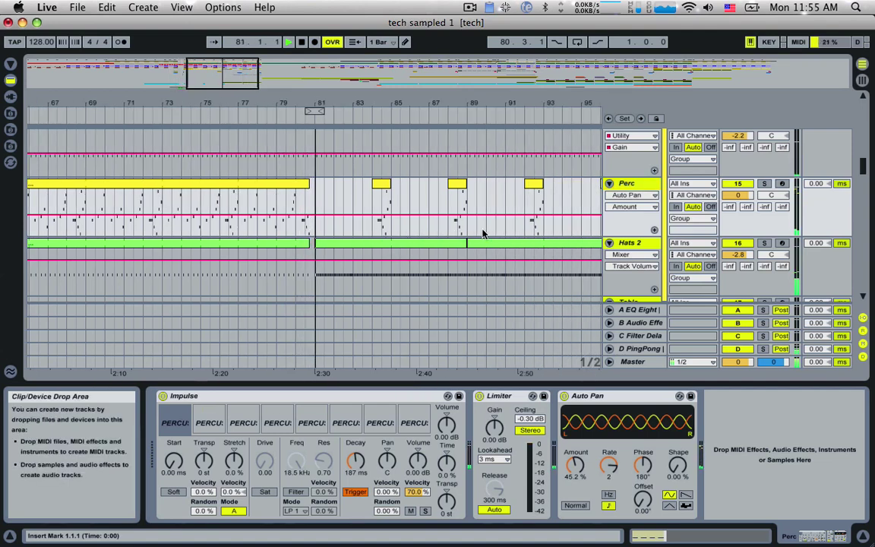
pyautogui.scroll(-8, 483, 233)
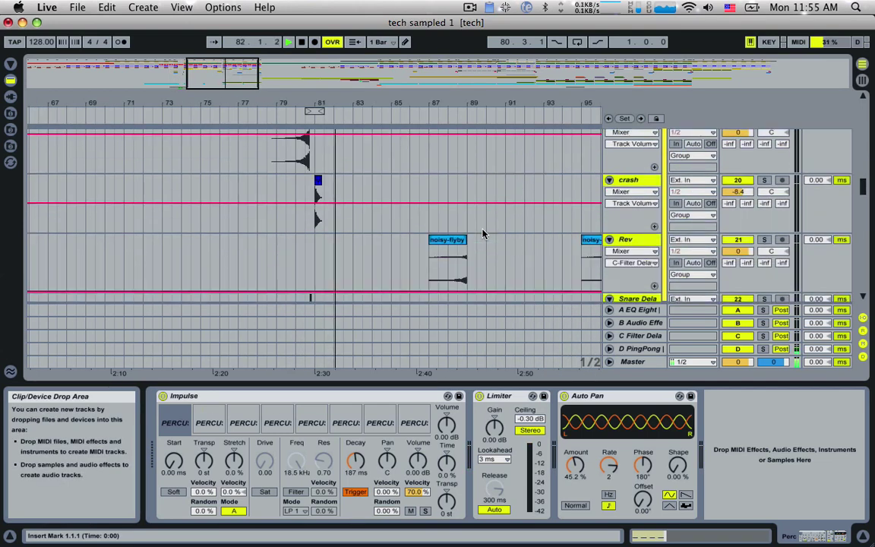
pyautogui.scroll(-10, 483, 234)
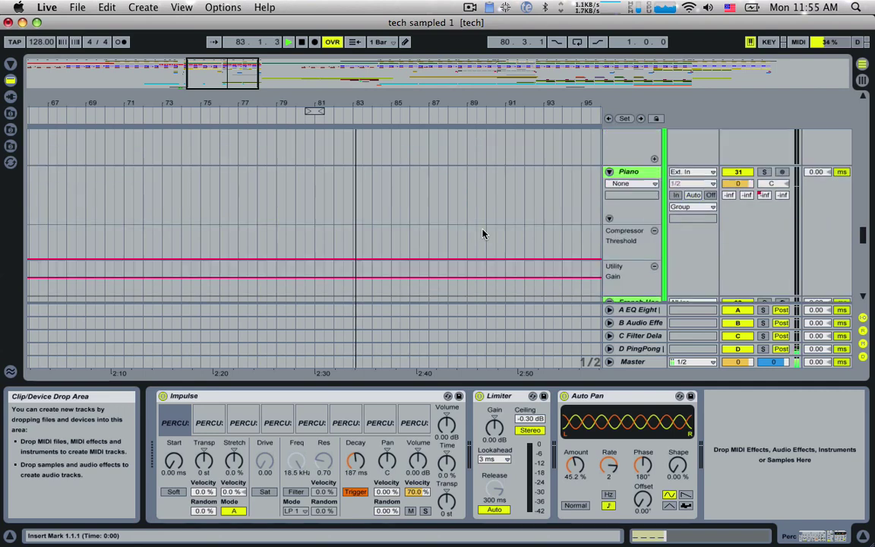
pyautogui.scroll(-8, 483, 233)
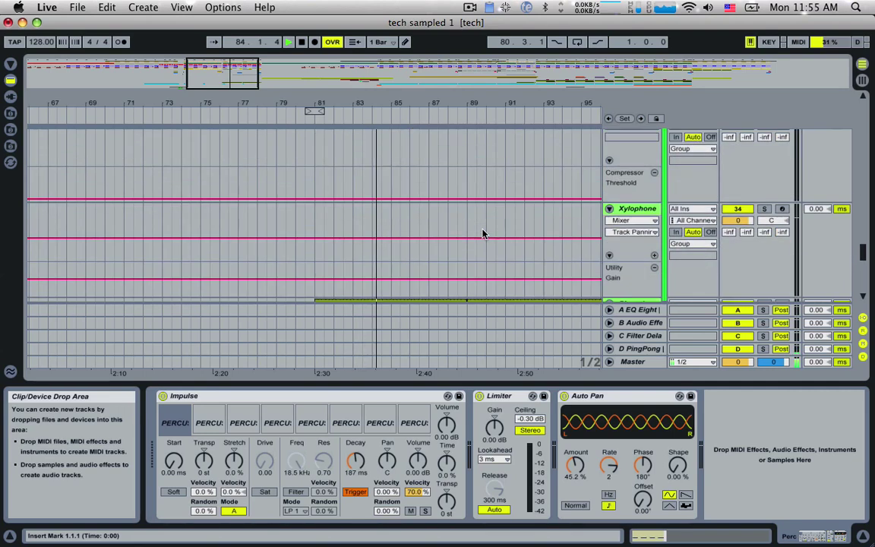
pyautogui.scroll(-3, 483, 233)
pyautogui.click(629, 208)
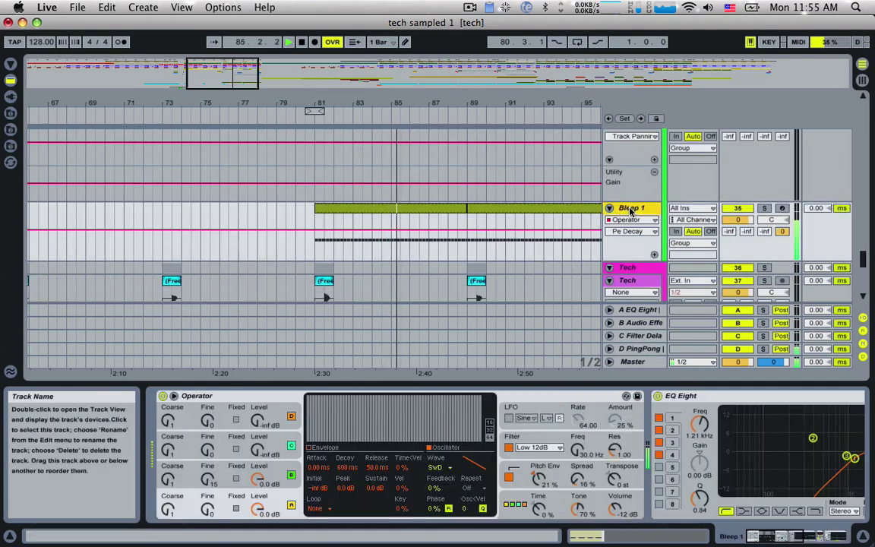
pyautogui.hscroll(6, 459, 486)
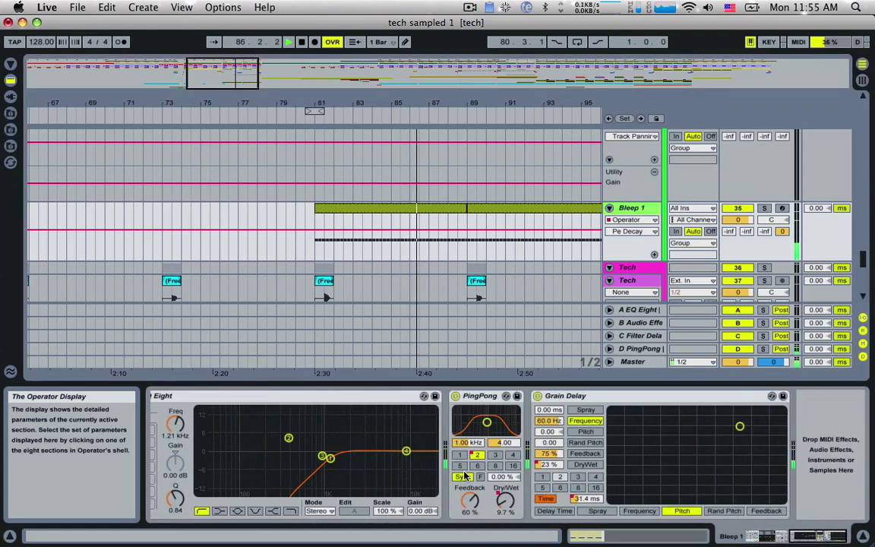
pyautogui.hscroll(-5, 465, 476)
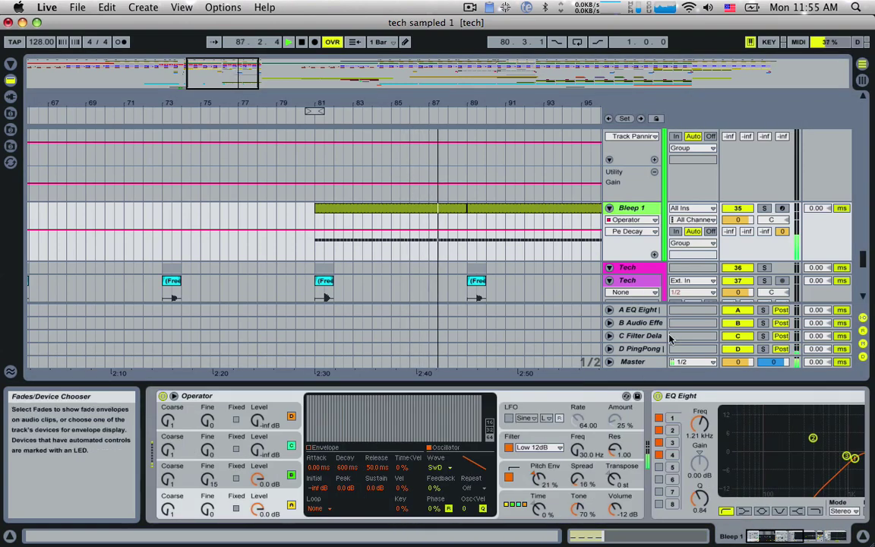
pyautogui.click(640, 351)
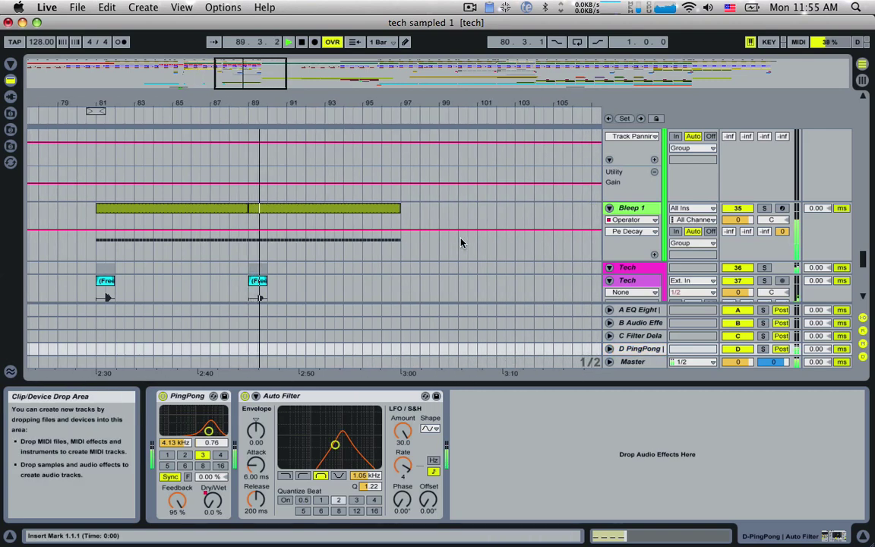
# - Look over the Build Up, percussion and Tech tracks in the section from bar 79 to bar 105
pyautogui.scroll(15, 460, 242)
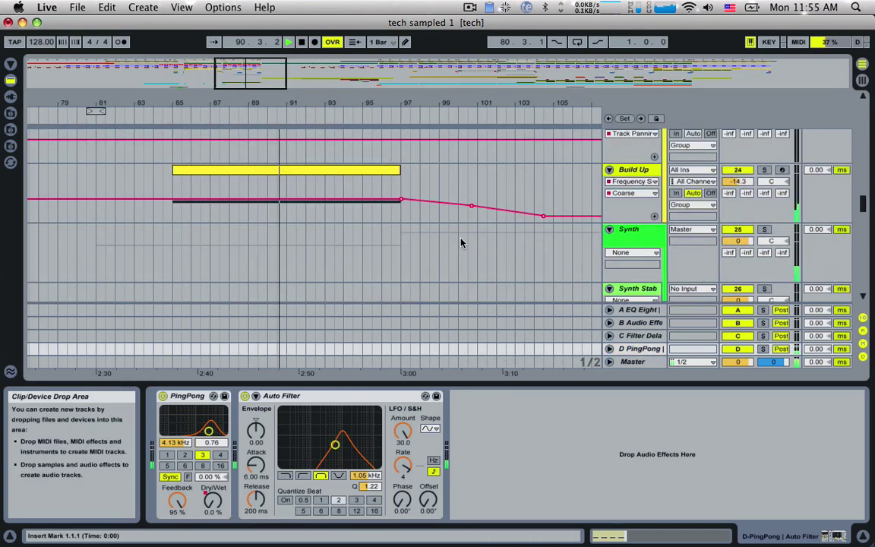
pyautogui.scroll(12, 461, 242)
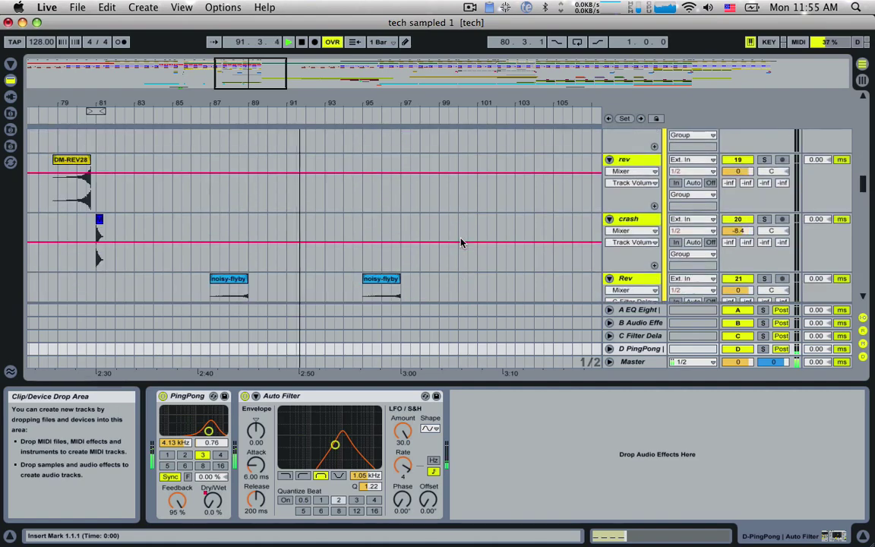
pyautogui.scroll(8, 460, 242)
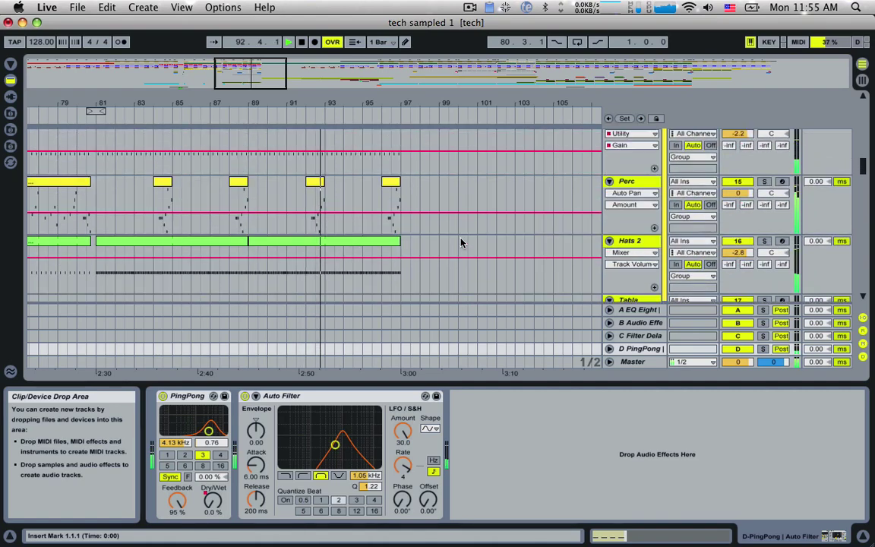
pyautogui.scroll(-15, 460, 242)
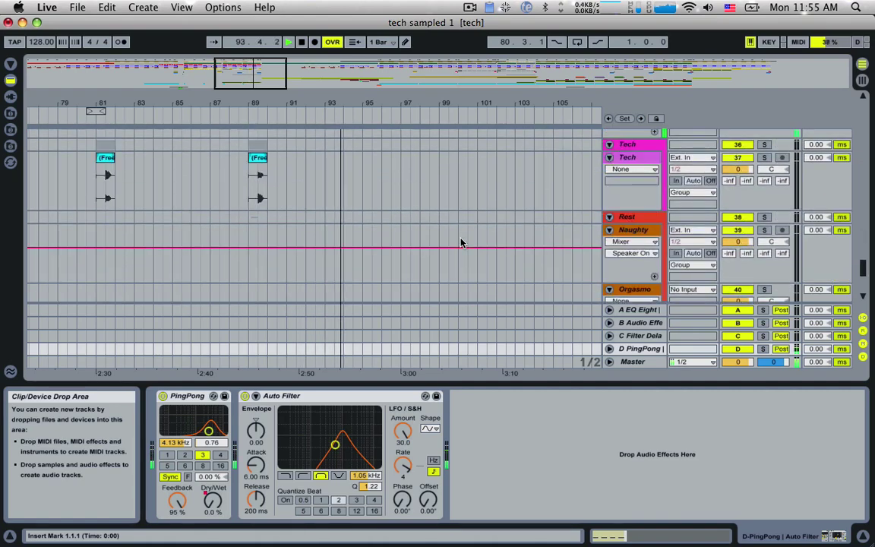
# - Show the Build Up track's devices and look through its Reverb, Compressor, Utility, Phaser, Redux and Frequency Shifter
pyautogui.scroll(10, 460, 242)
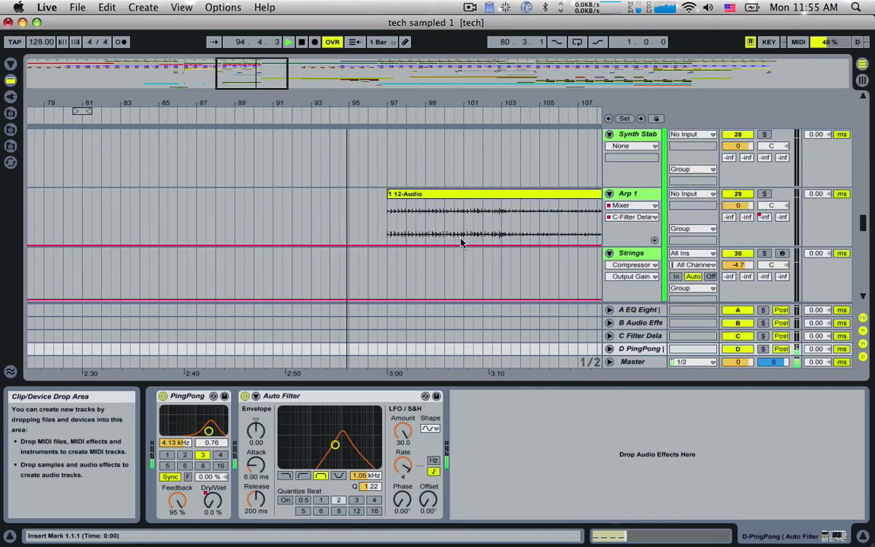
pyautogui.scroll(6, 460, 243)
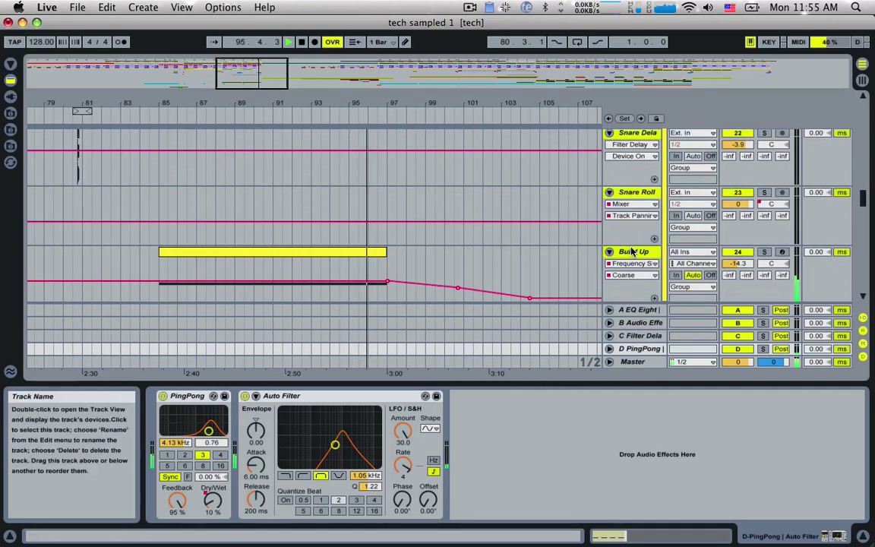
pyautogui.click(632, 251)
pyautogui.hscroll(5, 630, 425)
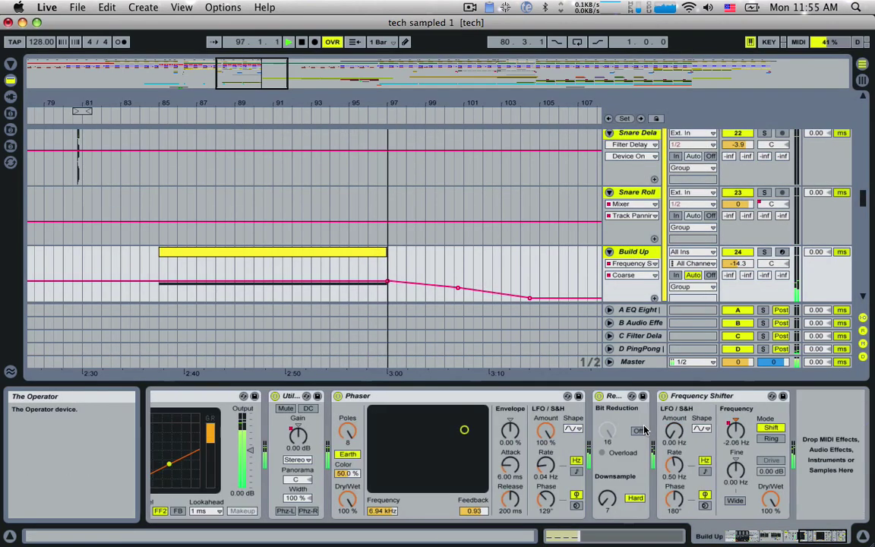
pyautogui.hscroll(-5, 644, 430)
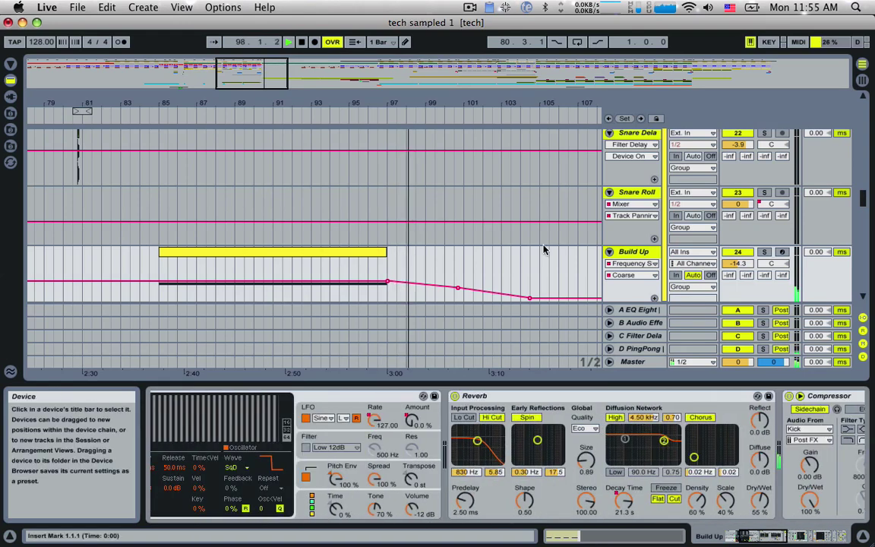
# - Check the mixer in Session View, return to the arrangement, and look over the FX, Arp 1 and Strings tracks from bar 93 to 125
pyautogui.press('Tab')
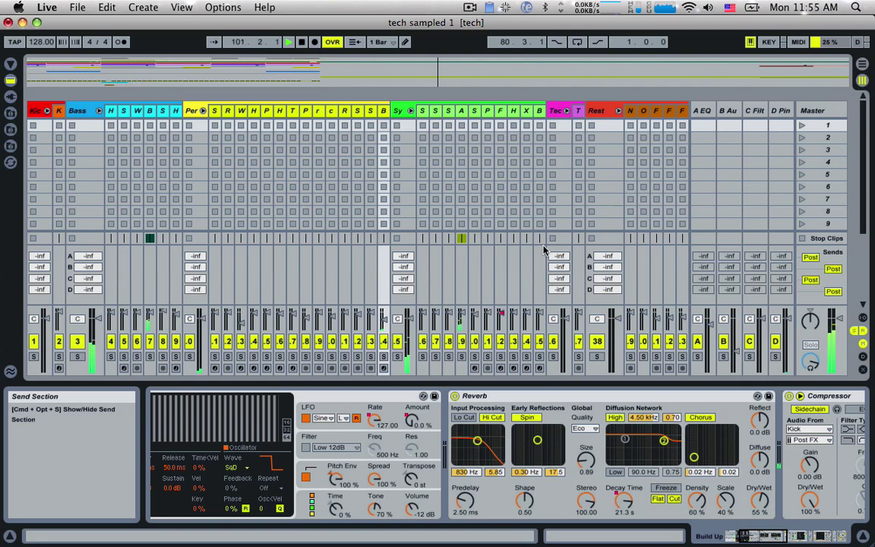
pyautogui.press('Tab')
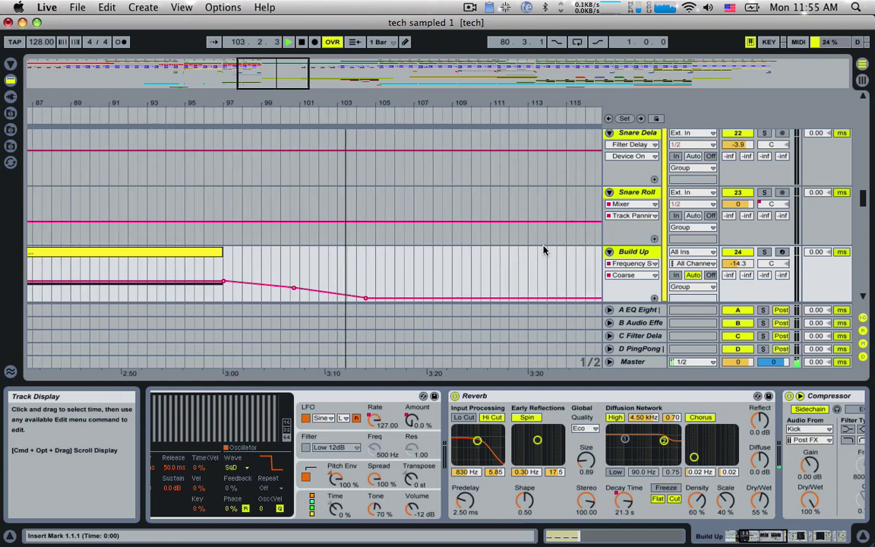
pyautogui.scroll(15, 544, 250)
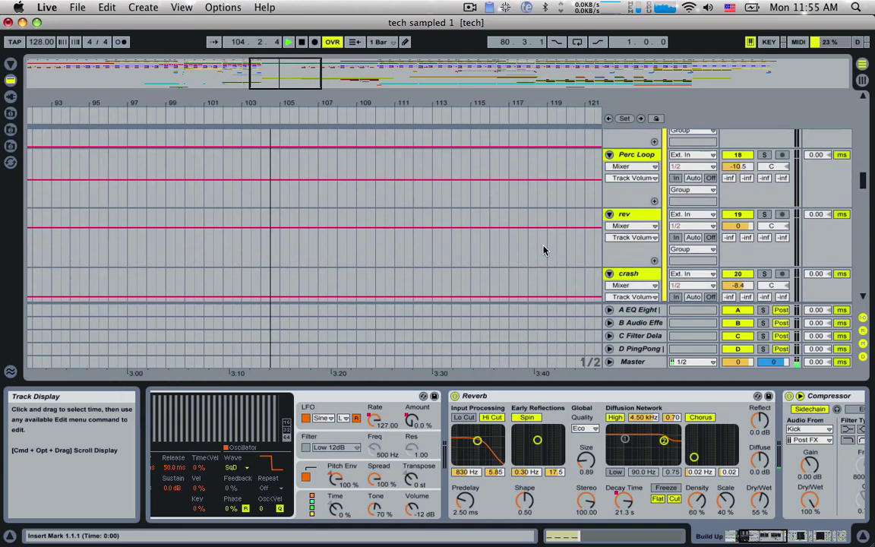
pyautogui.scroll(-20, 544, 250)
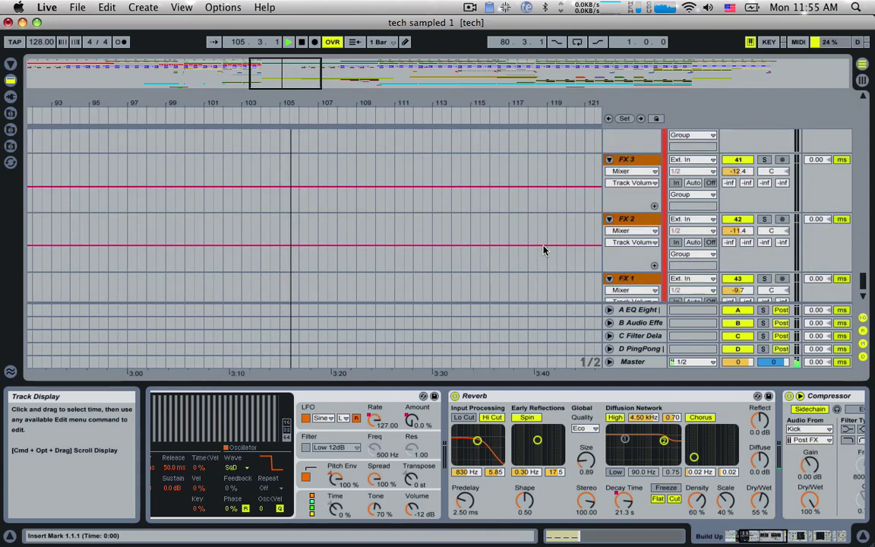
pyautogui.scroll(4, 544, 250)
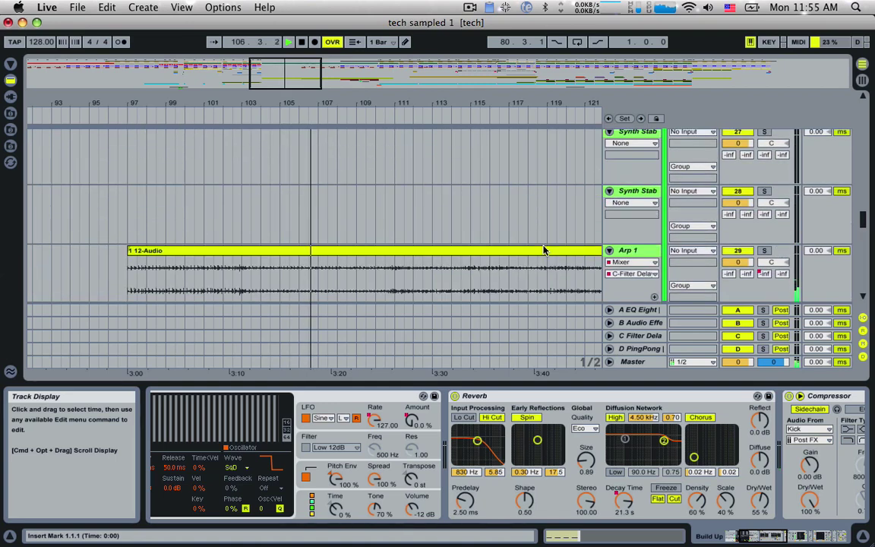
pyautogui.scroll(-3, 544, 250)
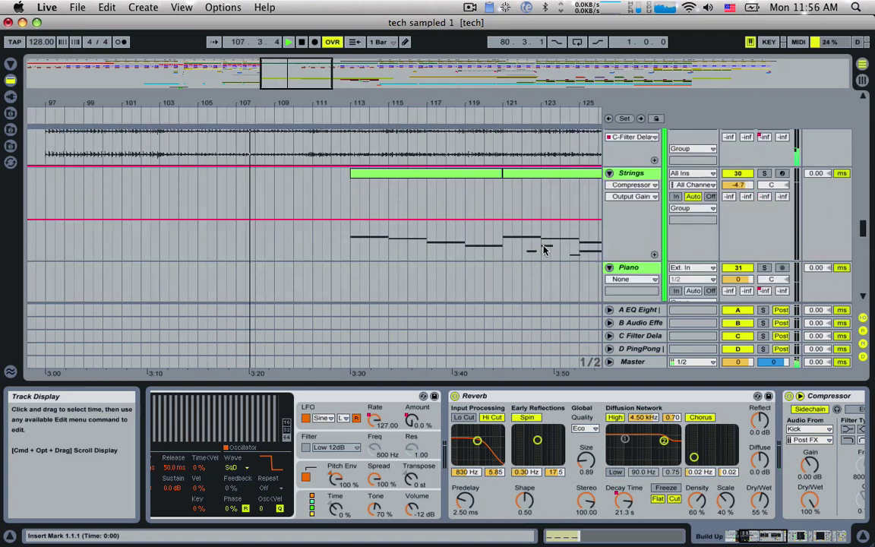
# - Inspect the Strings track's Instrument Rack chains, Reverb, Utility and the Compressors sidechained to Snare and Kick
pyautogui.click(619, 207)
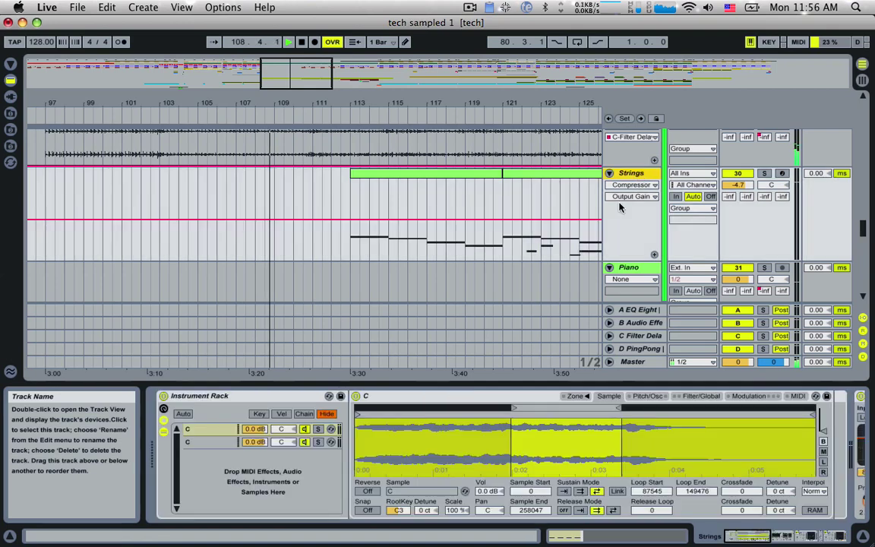
pyautogui.click(217, 431)
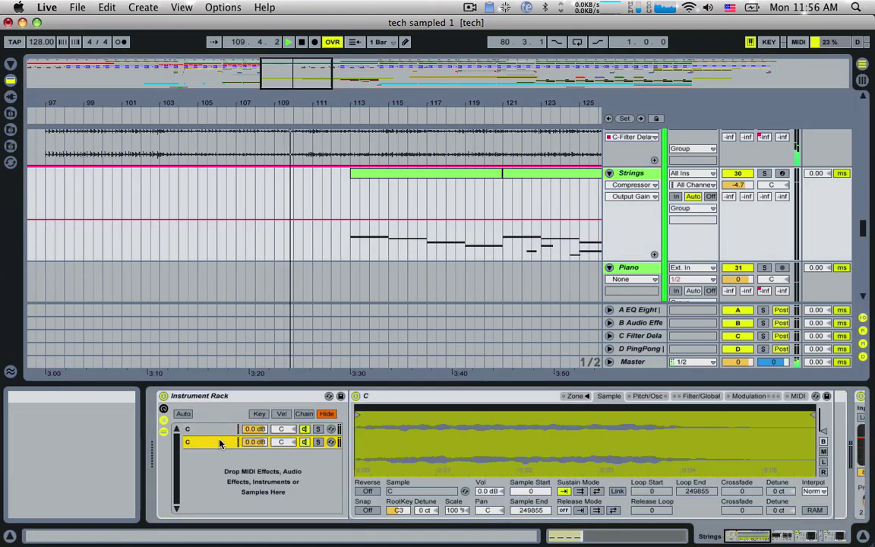
pyautogui.hscroll(6, 218, 433)
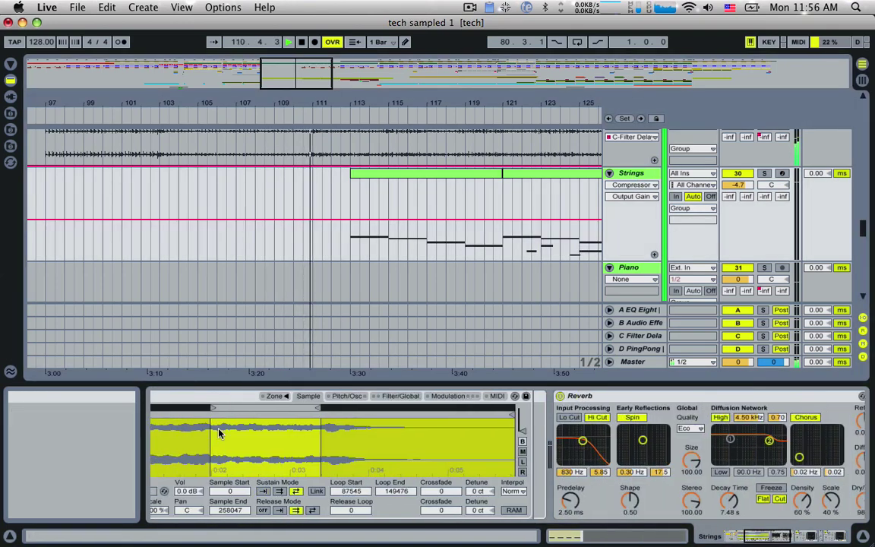
pyautogui.hscroll(8, 219, 433)
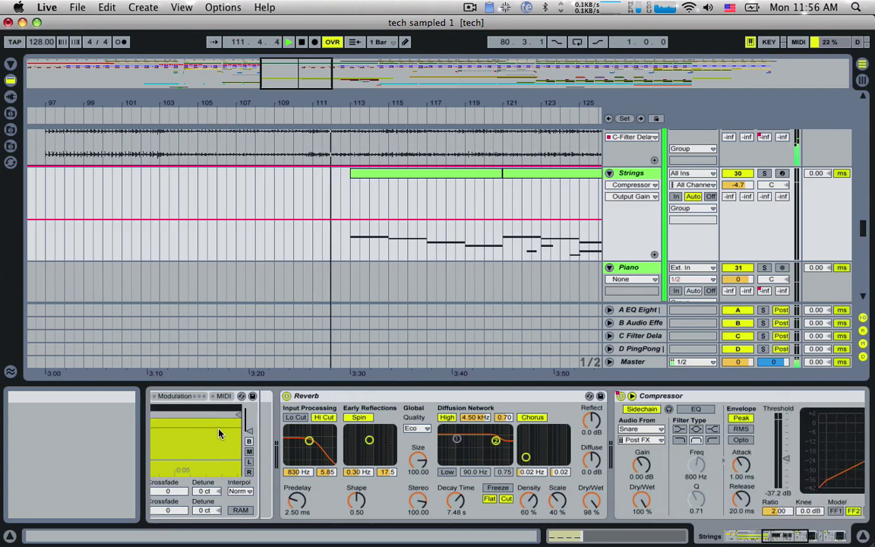
pyautogui.hscroll(2, 218, 433)
pyautogui.hscroll(5, 219, 432)
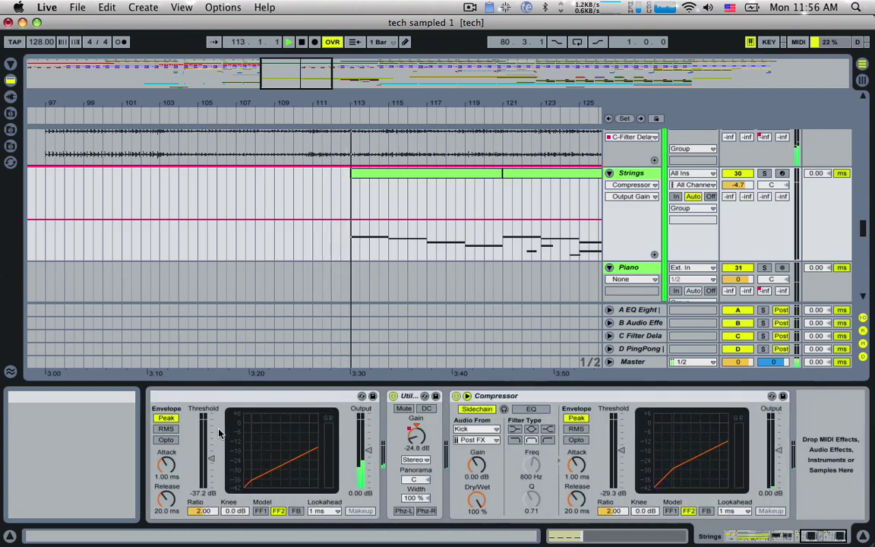
pyautogui.hscroll(-3, 220, 439)
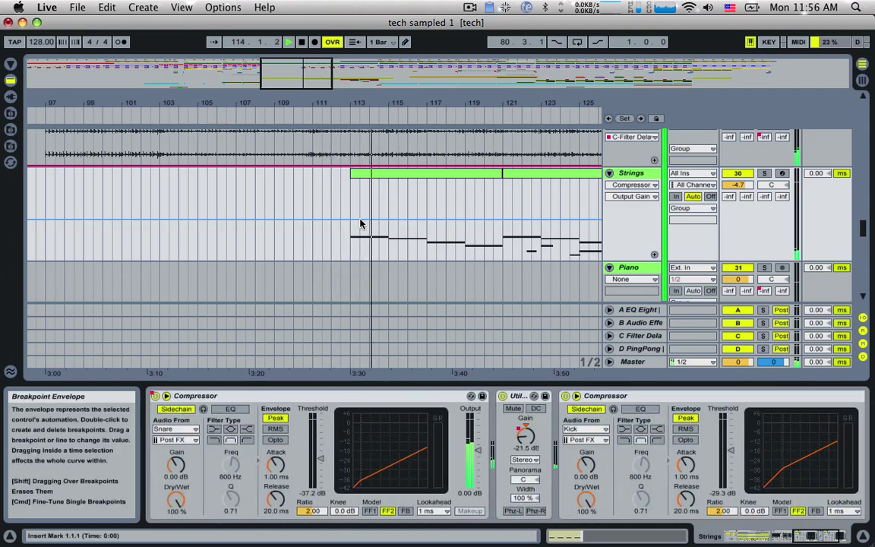
# - Survey the whole arrangement from the Kick and bass tracks down to Arp 1, Strings and Piano, showing about bars 1 to 235
pyautogui.hscroll(5, 359, 221)
pyautogui.scroll(-1, 359, 221)
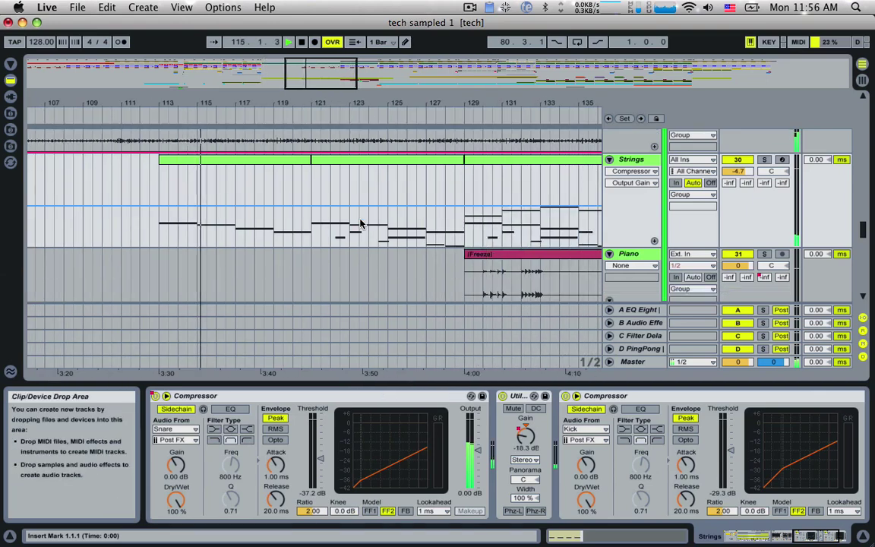
pyautogui.scroll(10, 360, 223)
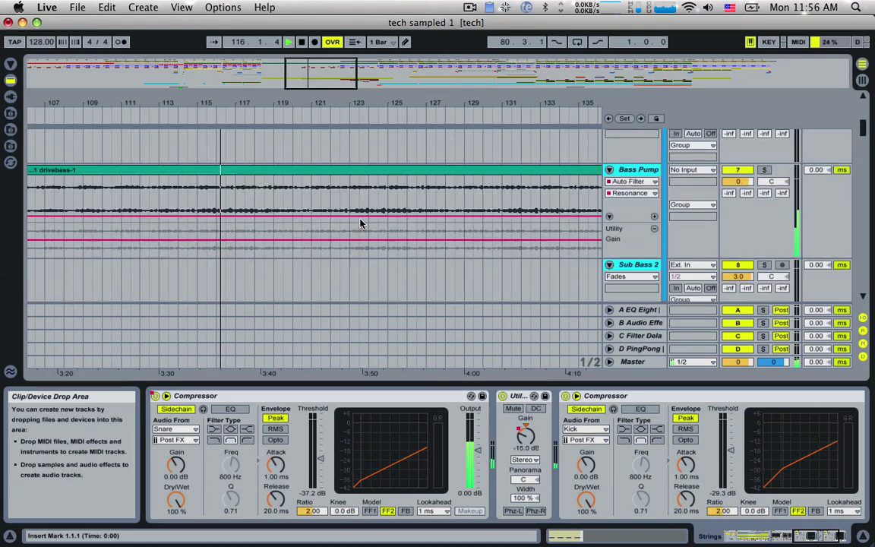
pyautogui.scroll(5, 361, 222)
pyautogui.moveTo(321, 76); pyautogui.dragTo(323, 68)
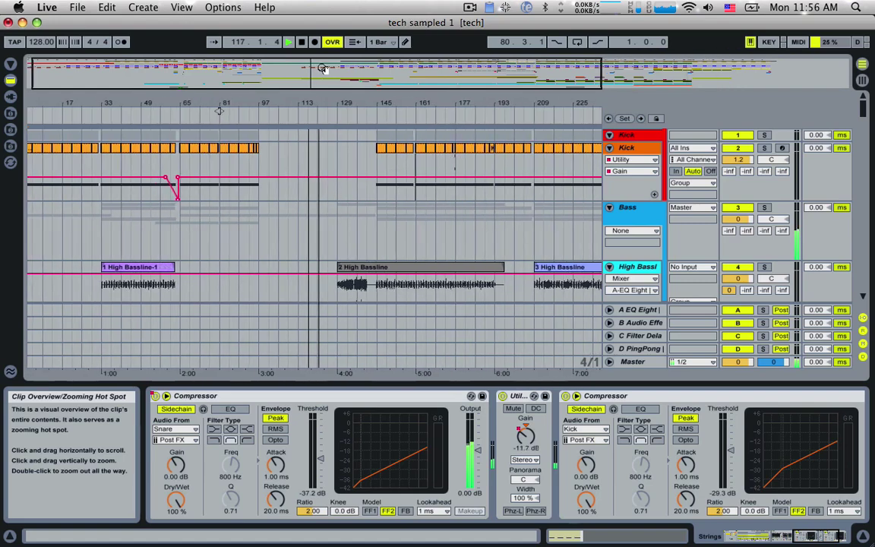
pyautogui.scroll(-5, 374, 165)
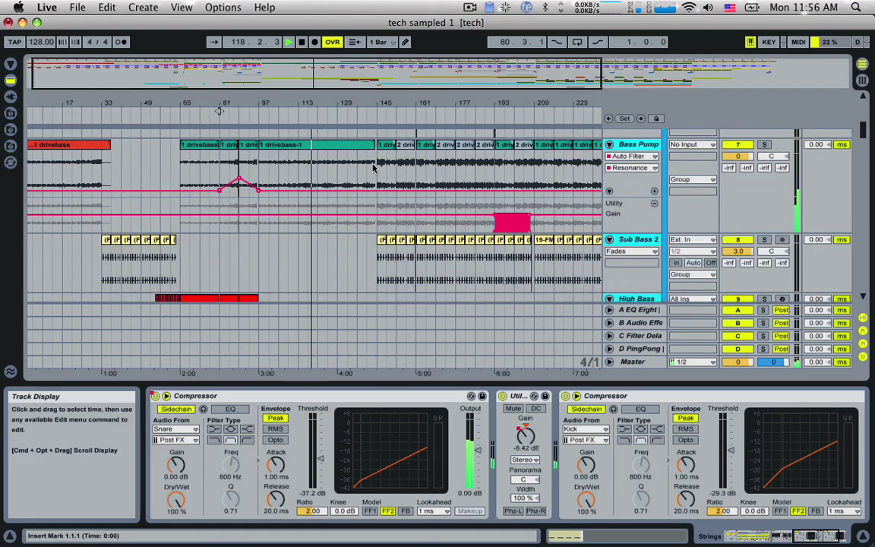
pyautogui.scroll(-15, 373, 167)
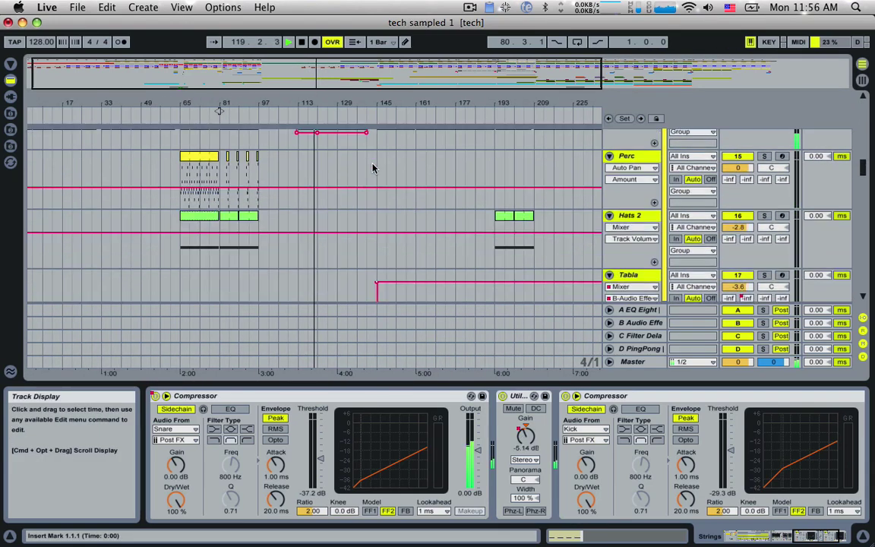
pyautogui.scroll(-15, 373, 167)
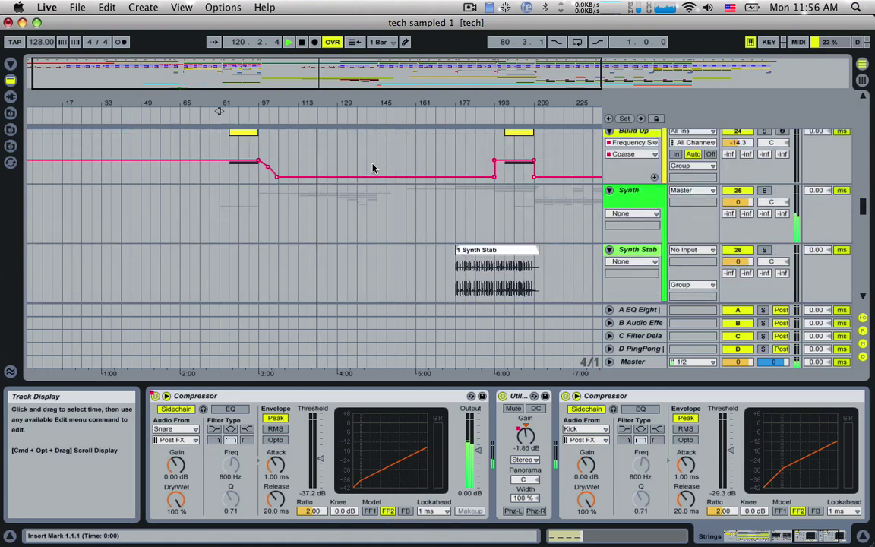
pyautogui.scroll(-6, 445, 175)
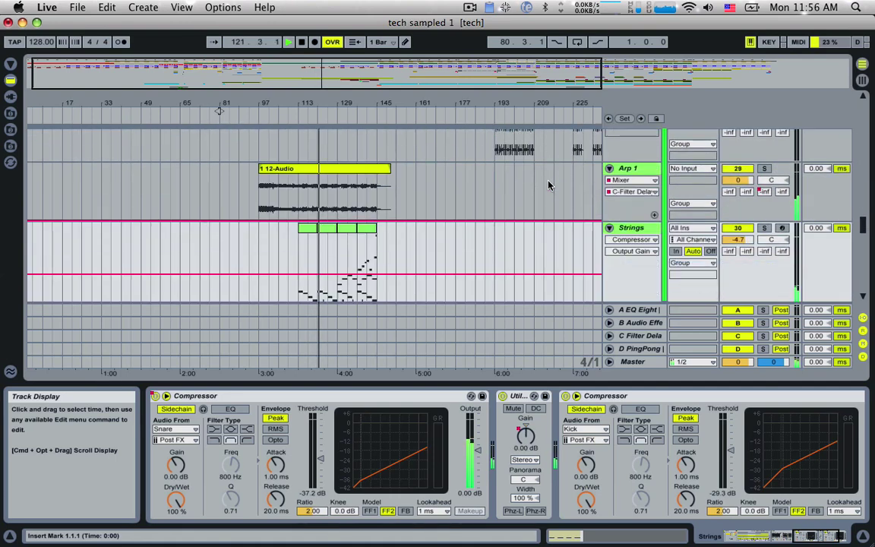
pyautogui.scroll(-2, 550, 185)
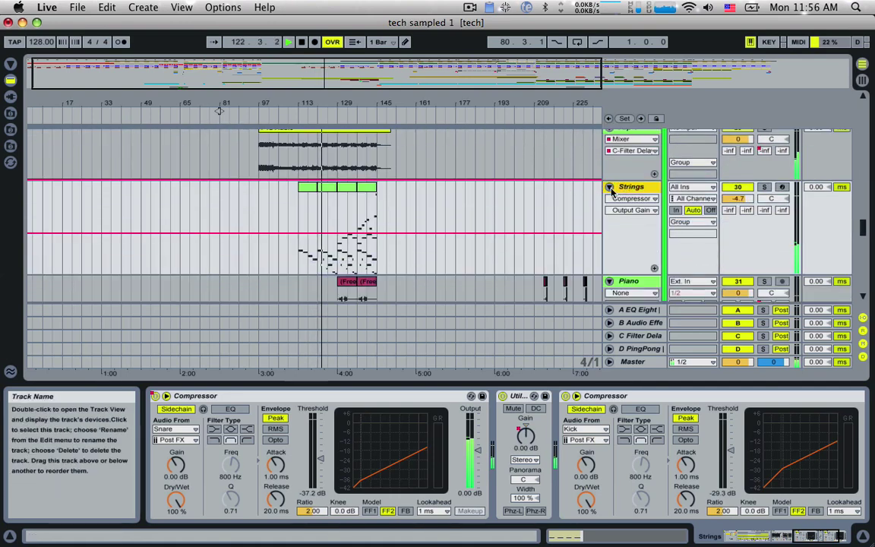
# - Examine the notes of the Strings clips at bars 121 and 129 in an enlarged MIDI note editor, and restore the editor's height
pyautogui.click(330, 185)
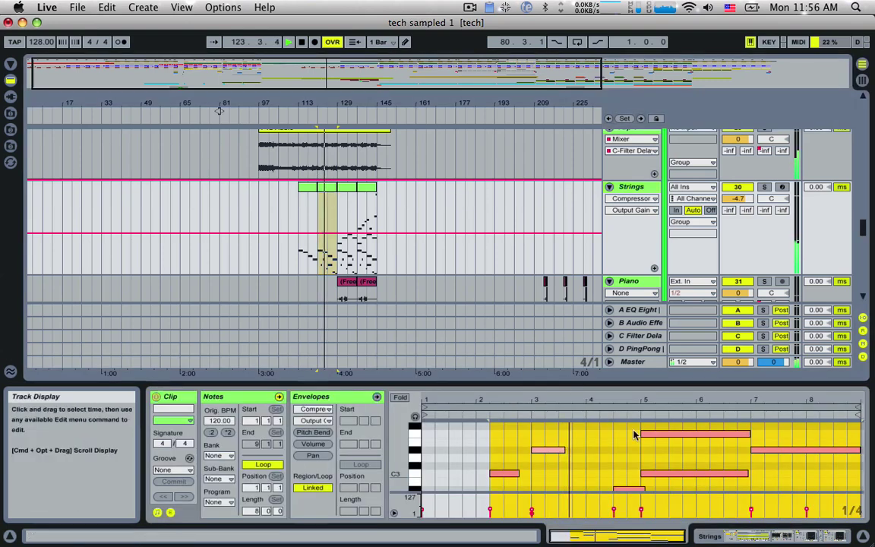
pyautogui.moveTo(383, 381); pyautogui.dragTo(383, 237)
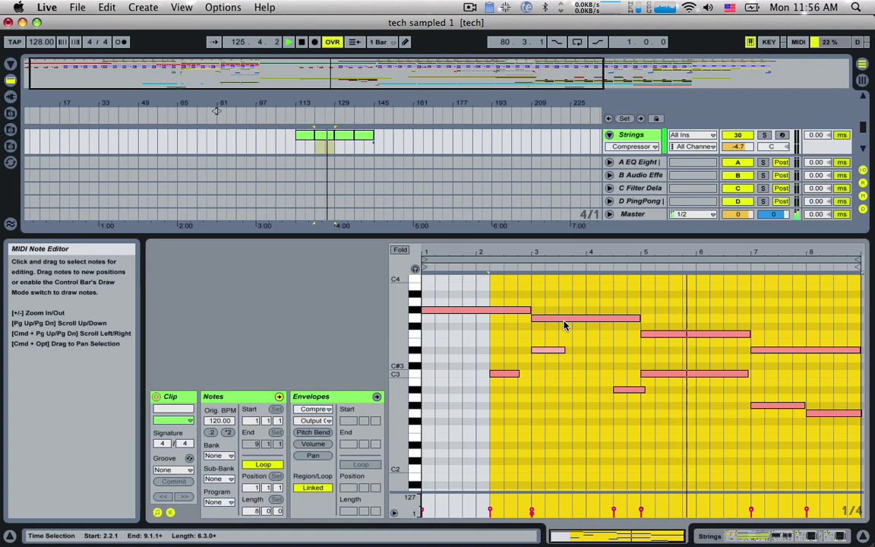
pyautogui.doubleClick(346, 139)
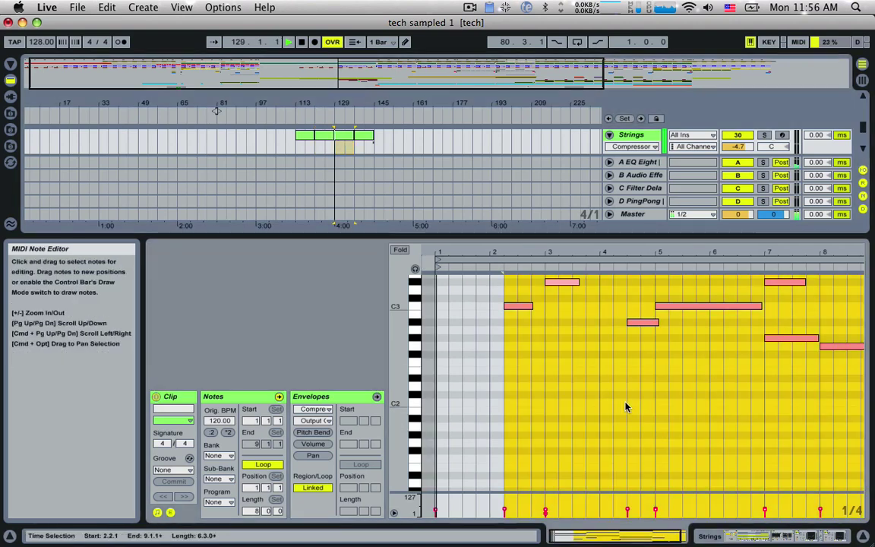
pyautogui.scroll(5, 625, 407)
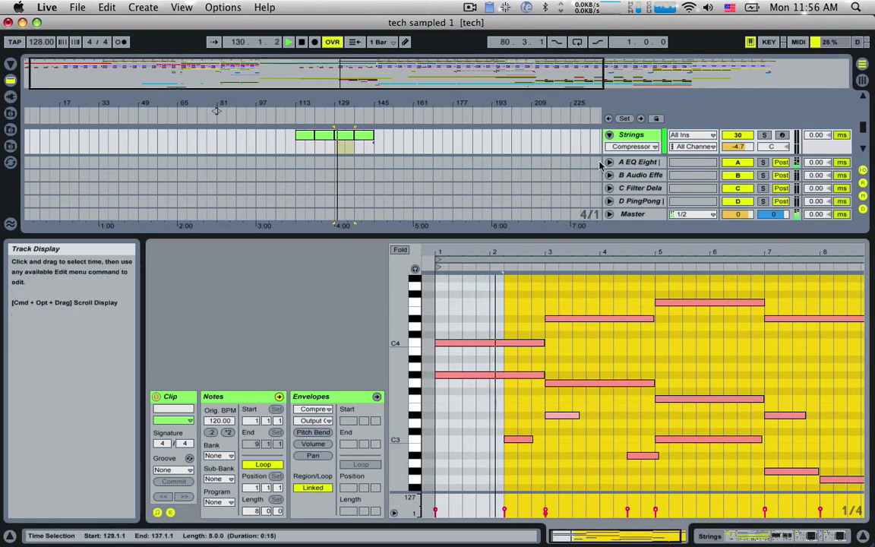
pyautogui.moveTo(601, 236); pyautogui.dragTo(606, 387)
# - Show the French Horn clip at bar 133 and inspect the track's Instrument Rack, Reverb and Compressors
pyautogui.moveTo(404, 70); pyautogui.dragTo(344, 123)
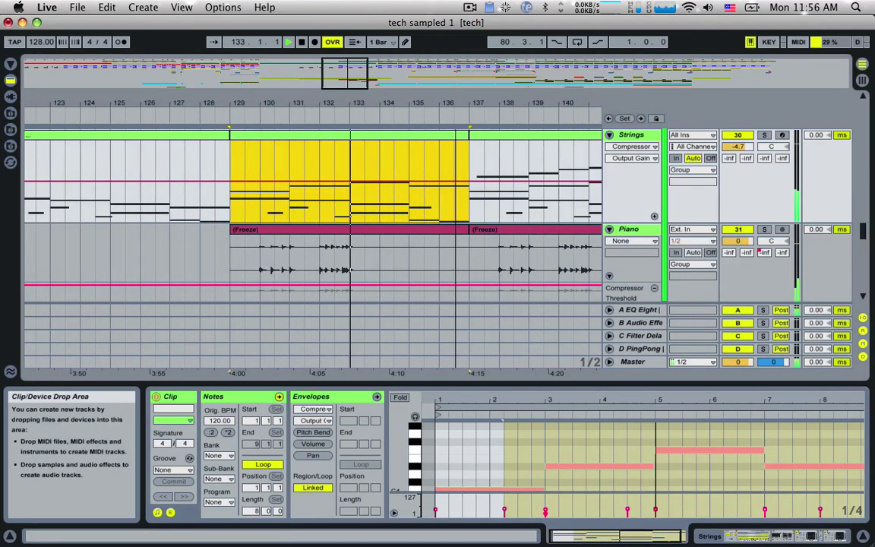
pyautogui.scroll(-5, 417, 196)
pyautogui.click(430, 207)
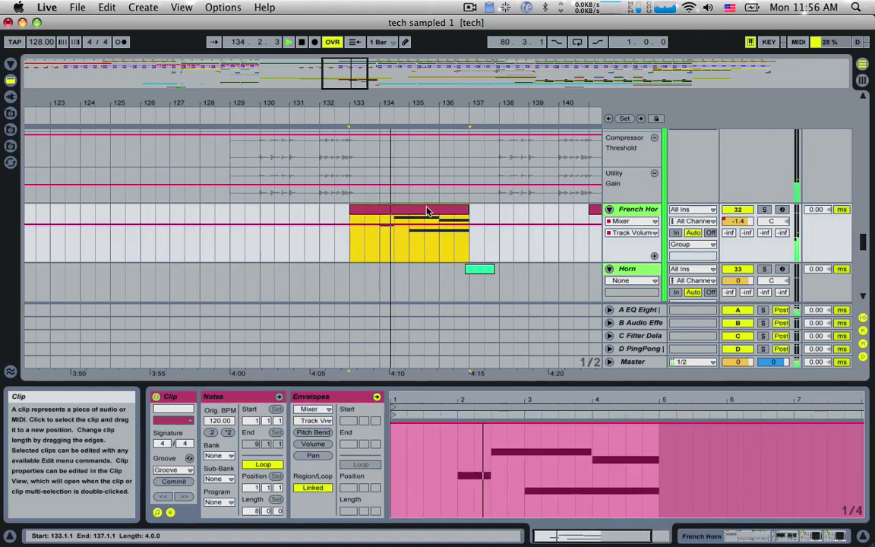
pyautogui.click(624, 212)
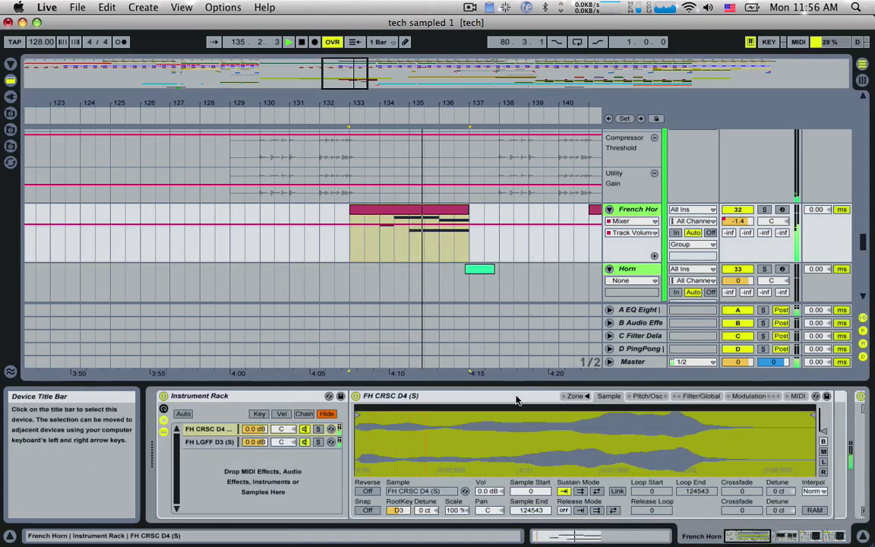
pyautogui.hscroll(10, 497, 426)
pyautogui.hscroll(15, 498, 425)
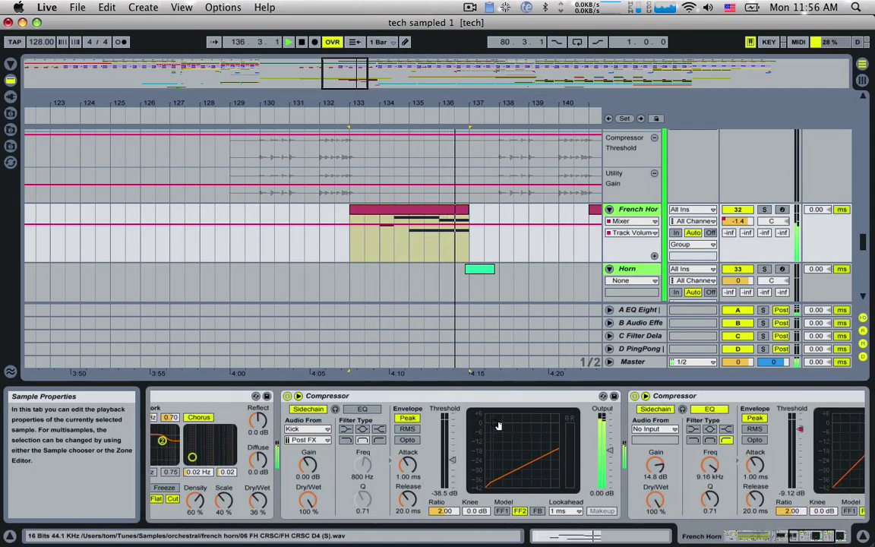
pyautogui.hscroll(-20, 495, 424)
# - View the Horn and Xylophone clips around bars 137 to 141 and show the Xylophone track's devices
pyautogui.scroll(-5, 536, 229)
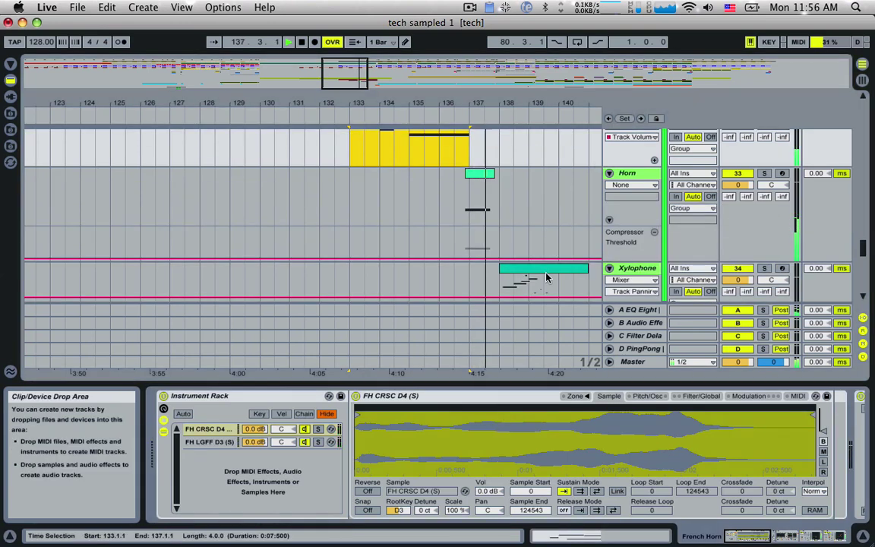
pyautogui.scroll(-2, 547, 275)
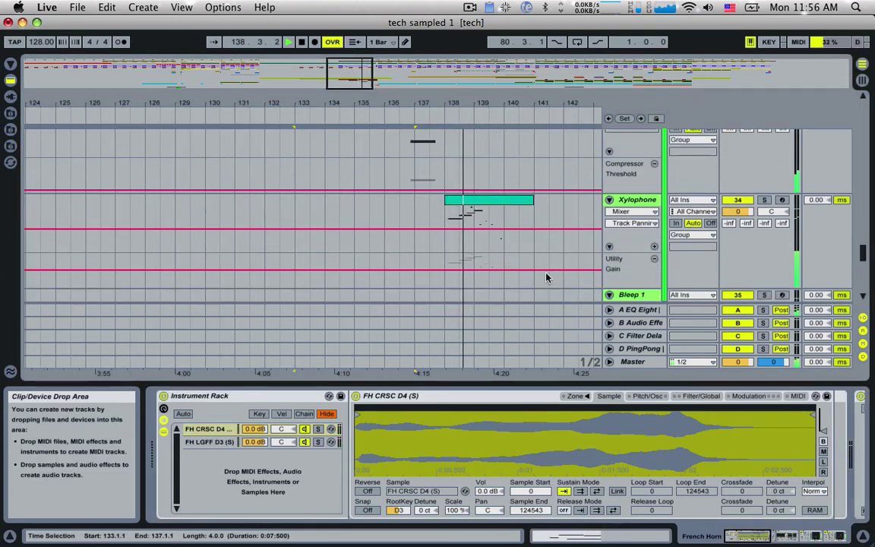
pyautogui.click(637, 199)
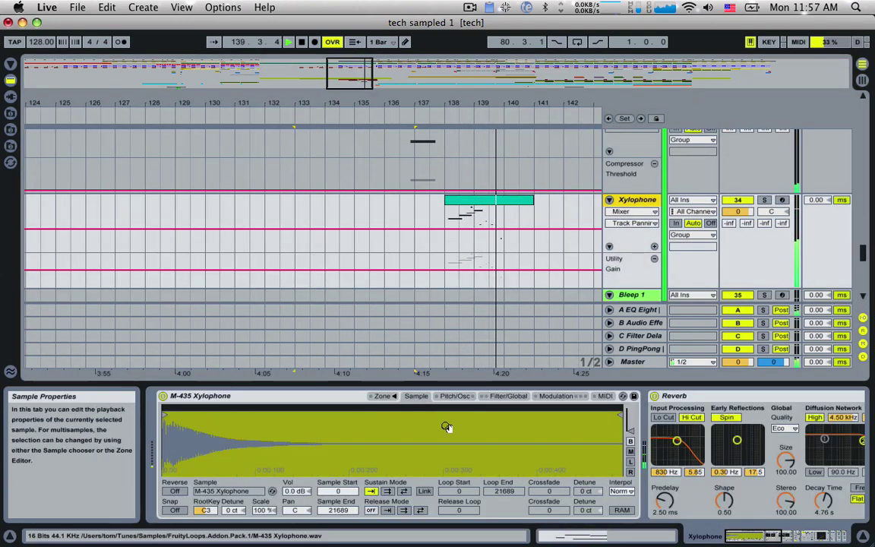
# - View the frozen Tech clips and the Naughty track's Bondage clip around bars 143 to 163
pyautogui.hotkey('shift', 'Tab')
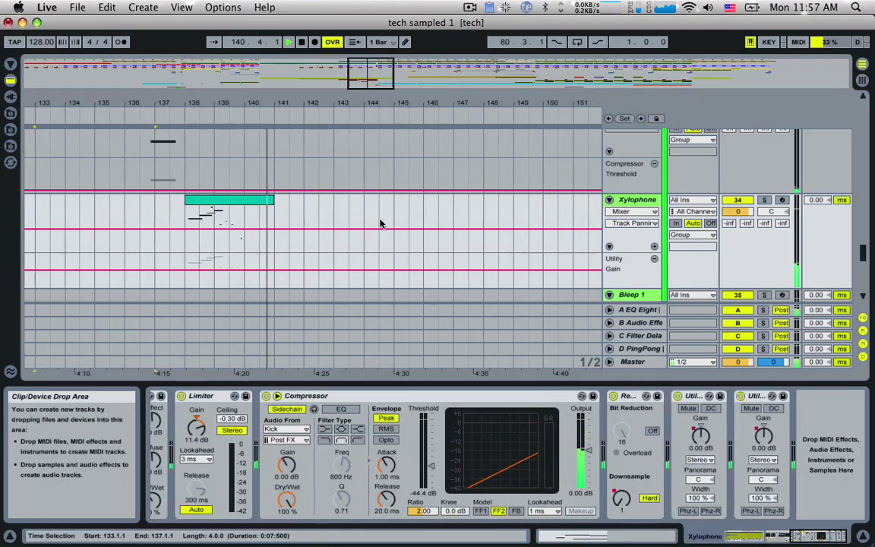
pyautogui.moveTo(403, 89); pyautogui.dragTo(401, 82)
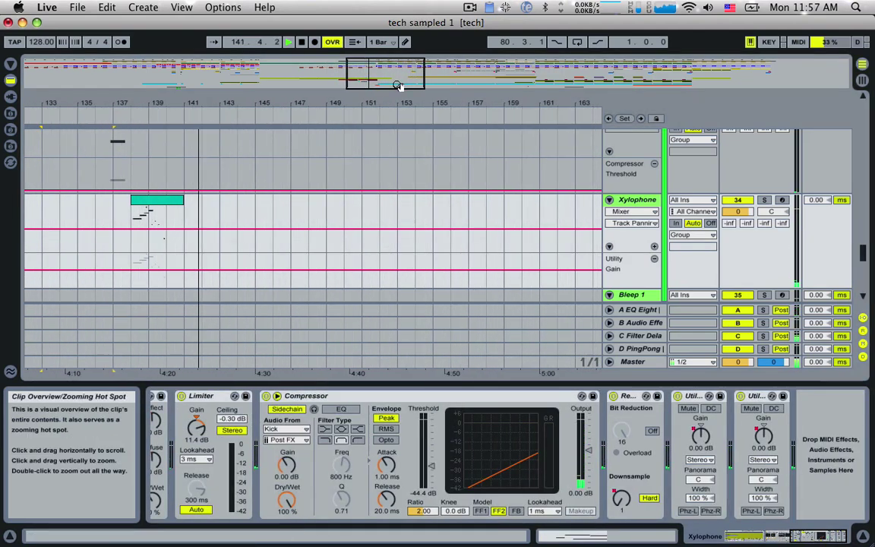
pyautogui.scroll(-5, 390, 195)
pyautogui.scroll(3, 388, 199)
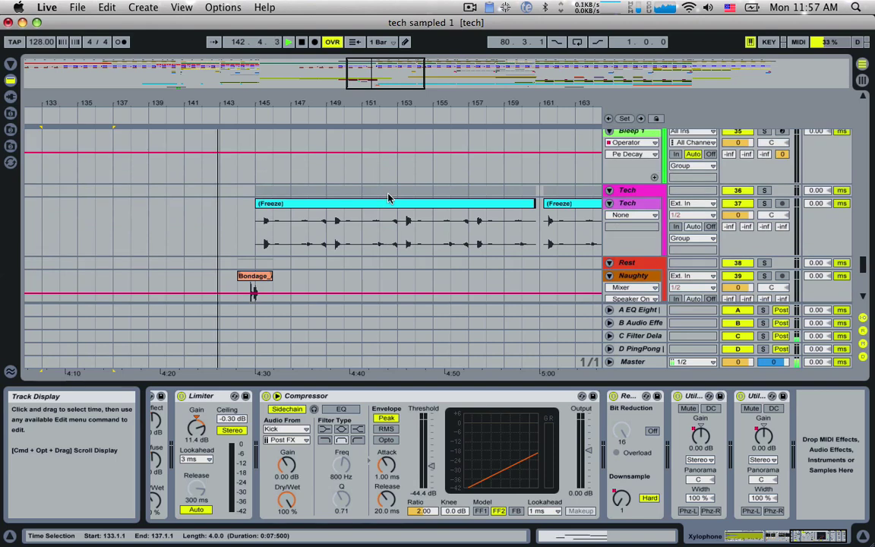
pyautogui.scroll(-1, 388, 198)
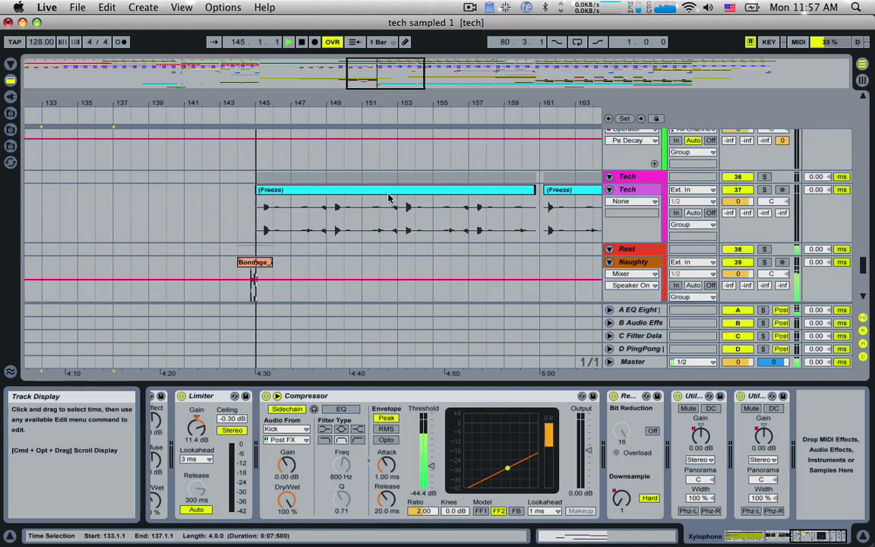
# - View the Snare, Kick and High Bassline tracks, widening the visible range to about bars 101 to 191
pyautogui.scroll(15, 388, 198)
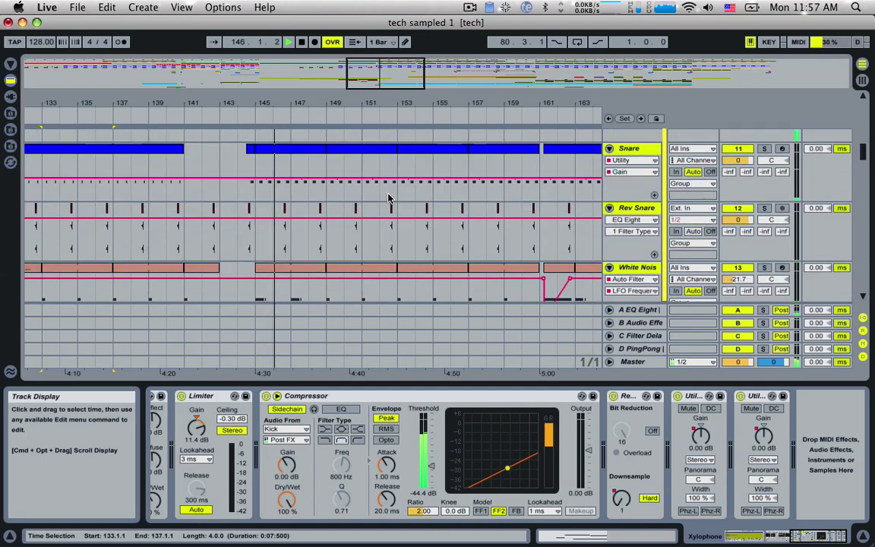
pyautogui.scroll(15, 388, 199)
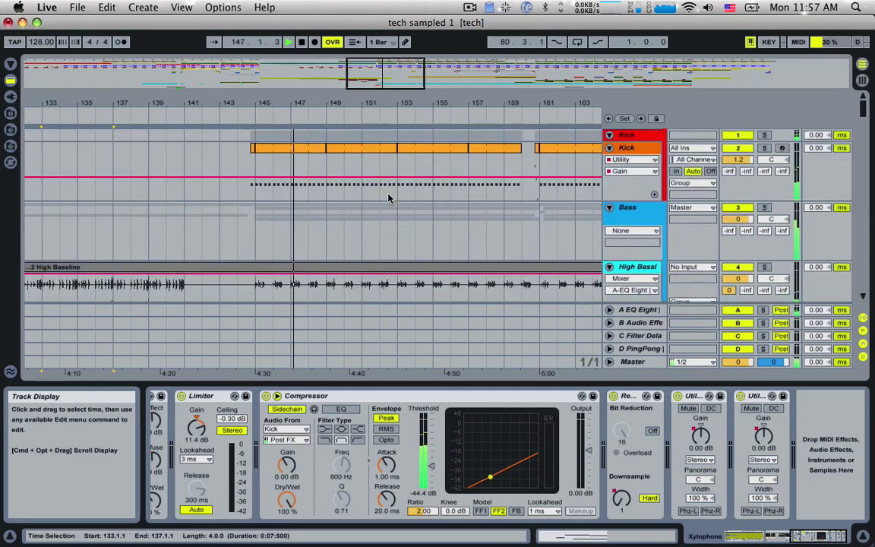
pyautogui.moveTo(408, 74)
pyautogui.mouseDown()
pyautogui.moveTo(403, 92)
pyautogui.moveTo(423, 80)
pyautogui.mouseUp()
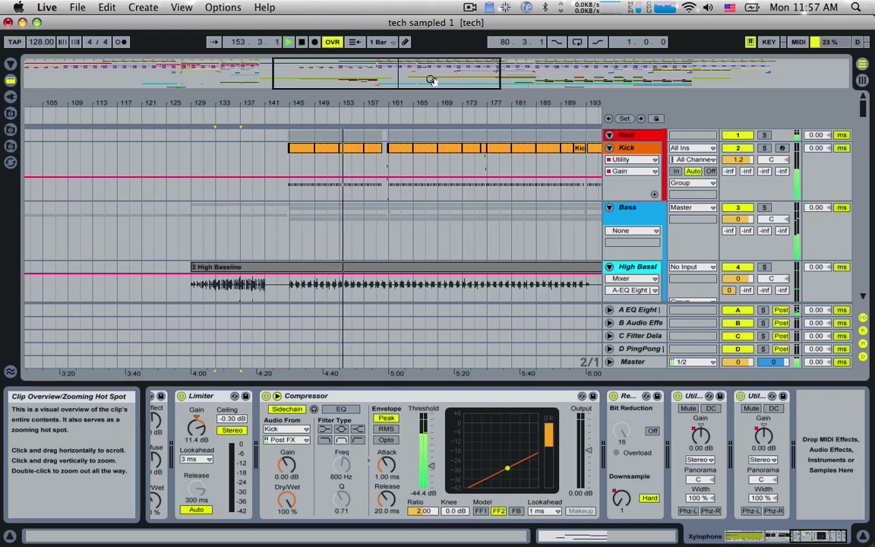
pyautogui.hscroll(-2, 448, 148)
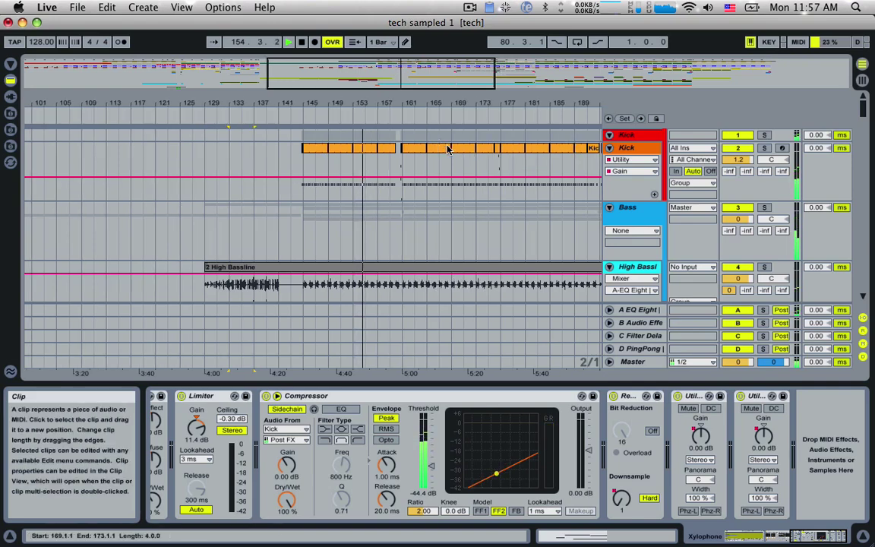
# - Survey the drum tracks from Snare, White Noise and Hihats 1 down to Snare Roll over bars 101 to 191
pyautogui.scroll(-10, 448, 148)
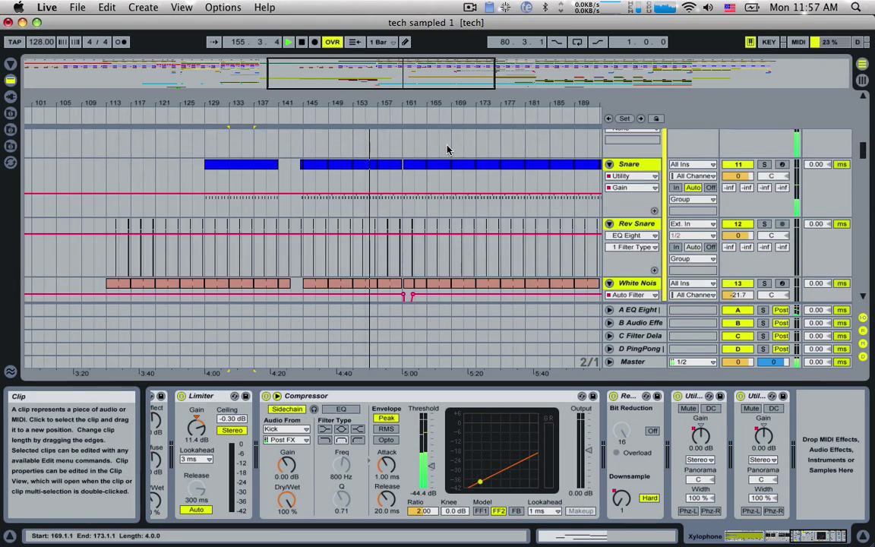
pyautogui.scroll(-5, 447, 148)
pyautogui.scroll(-1, 629, 167)
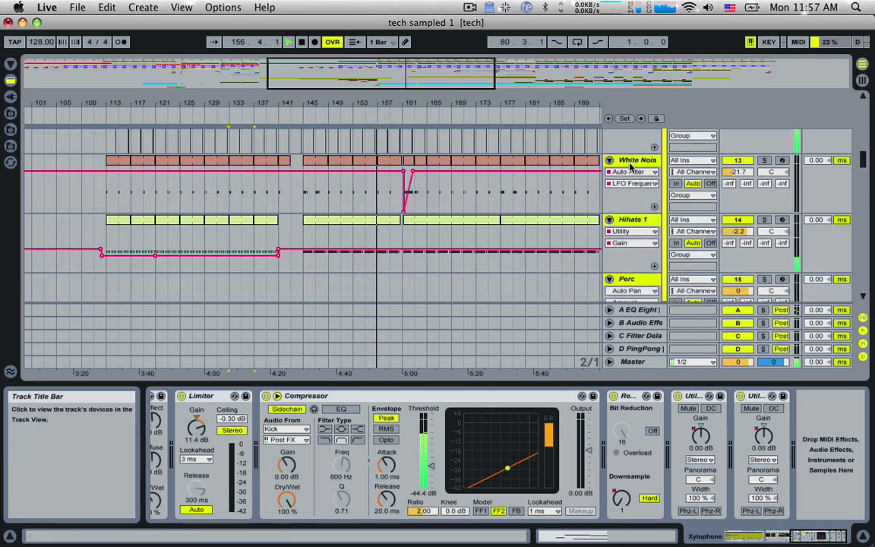
pyautogui.scroll(-10, 629, 167)
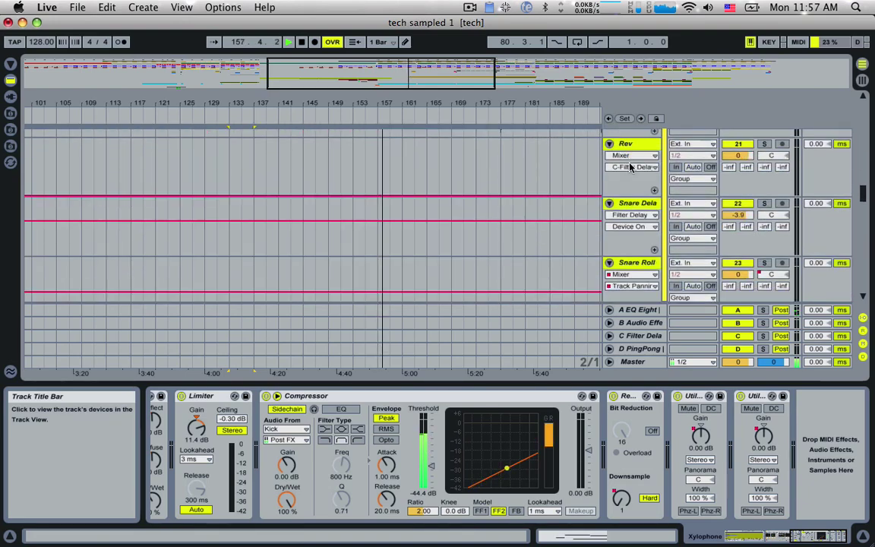
# - Show the Womp track's device chain and take a close look at its frozen clip at bar 161
pyautogui.scroll(15, 630, 167)
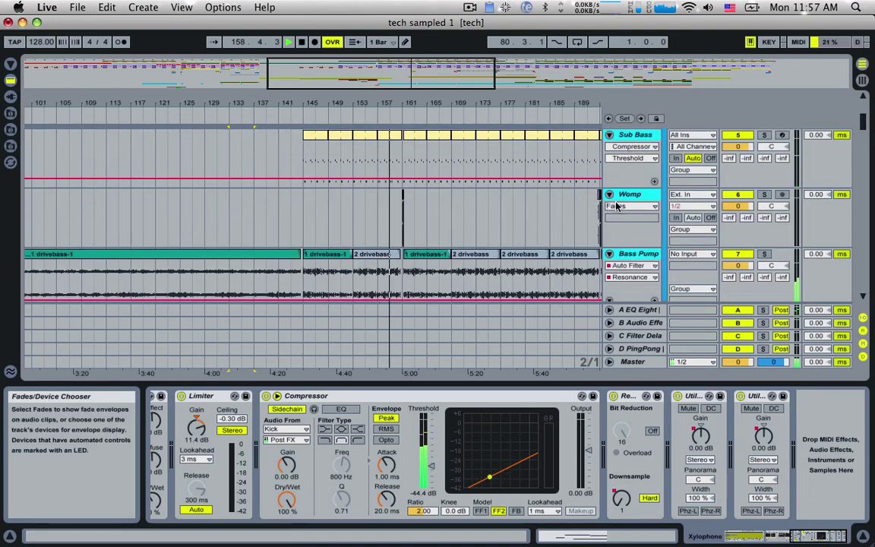
pyautogui.click(627, 200)
pyautogui.moveTo(461, 69); pyautogui.dragTo(429, 166)
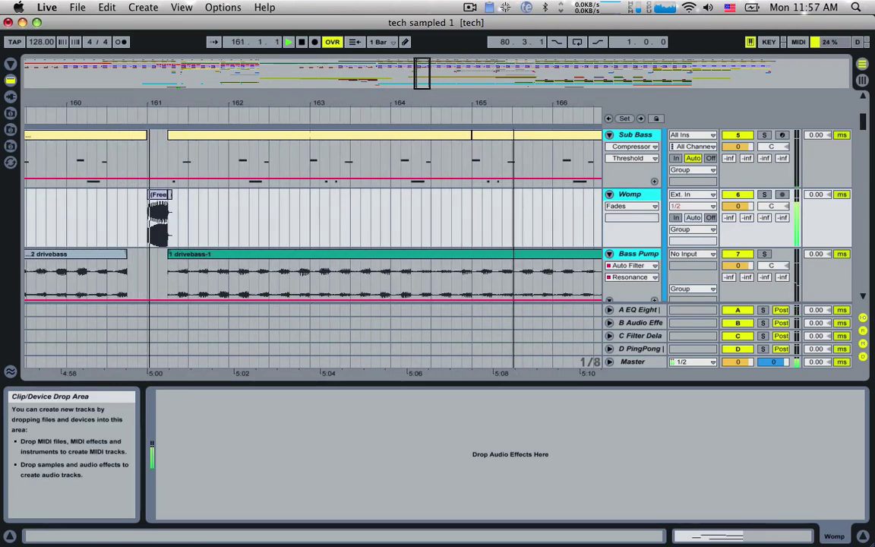
# - View the White Noise automation and Hihats 1 notes at bars 161 to 166, and show Hihats 1's devices
pyautogui.scroll(-5, 447, 235)
pyautogui.scroll(-10, 447, 235)
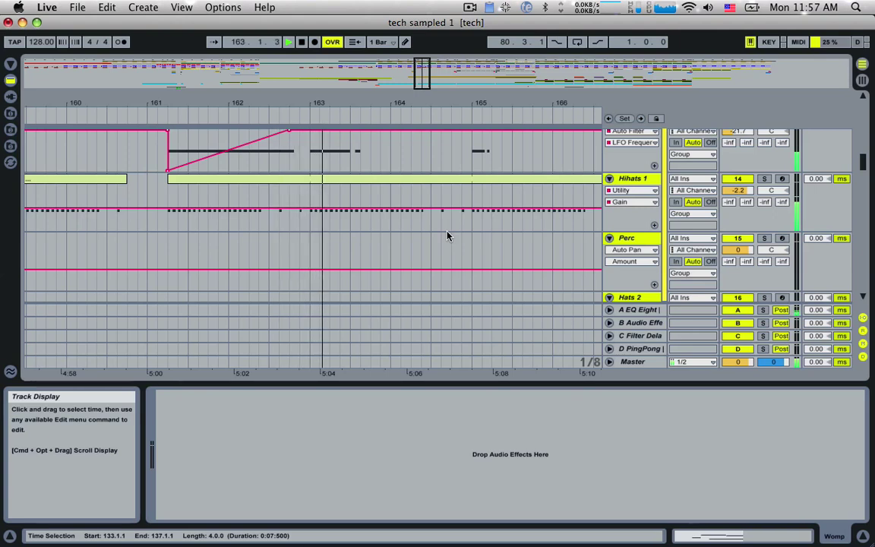
pyautogui.scroll(-5, 448, 236)
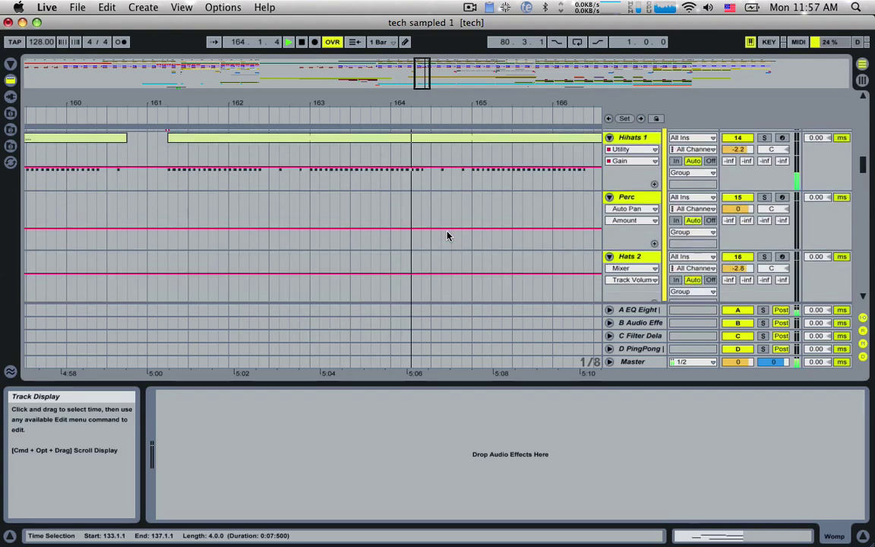
pyautogui.click(630, 137)
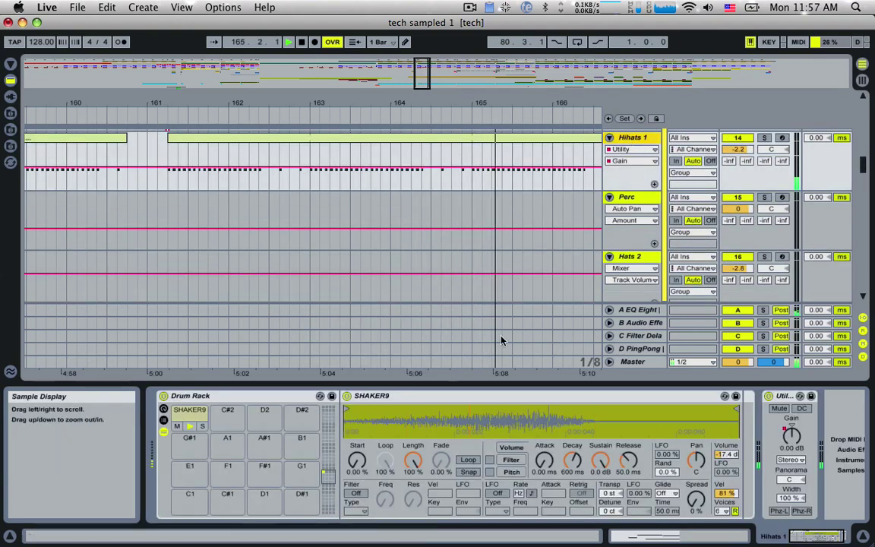
# - Survey the tracks from Snare Delay and Synth Stab 2 down to FX 1 around bars 165 to 176
pyautogui.scroll(-8, 514, 255)
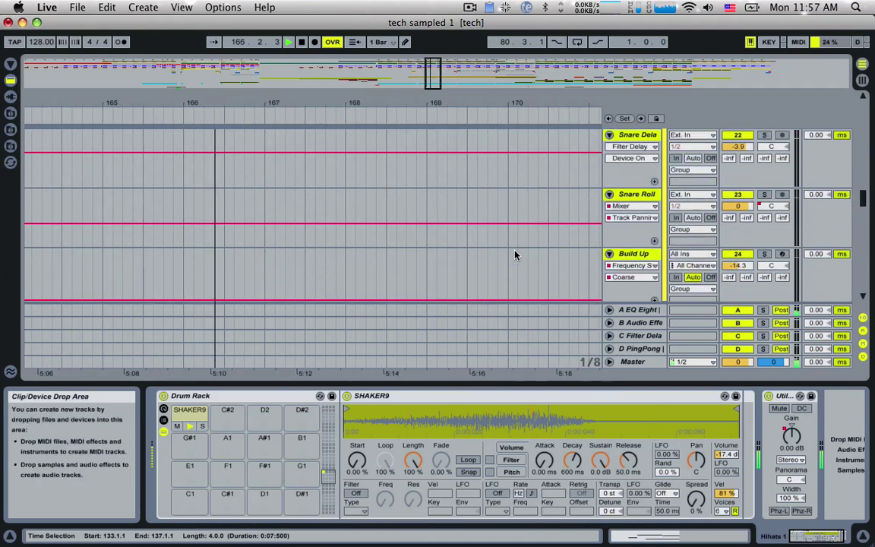
pyautogui.scroll(-5, 514, 255)
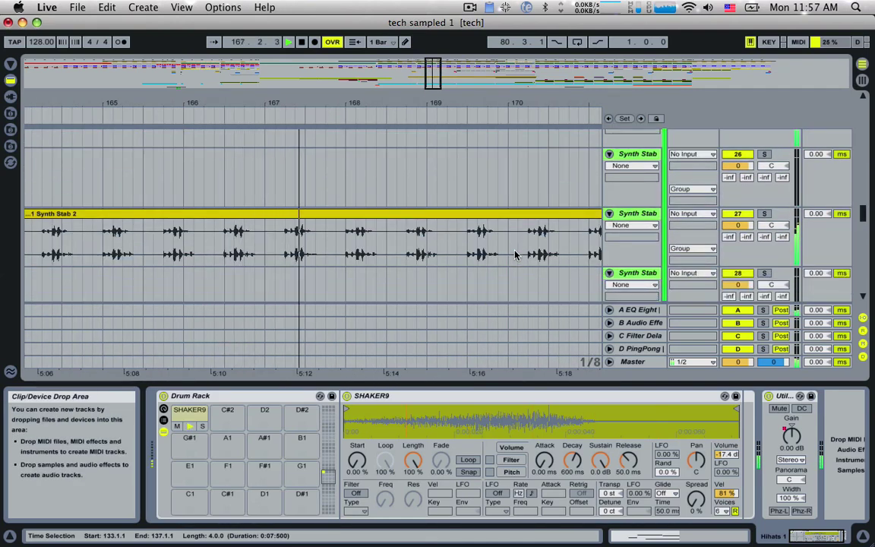
pyautogui.scroll(-2, 514, 256)
pyautogui.scroll(-8, 514, 255)
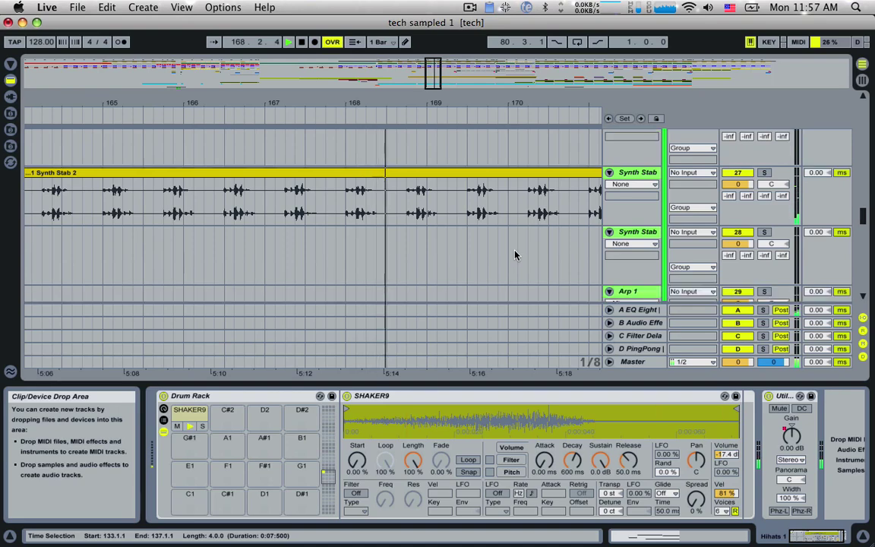
pyautogui.scroll(-3, 514, 255)
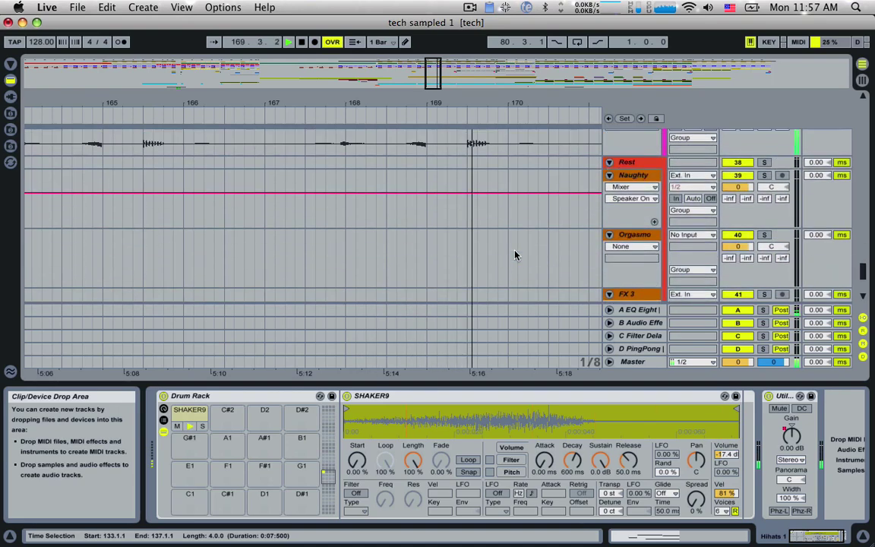
pyautogui.scroll(4, 515, 256)
pyautogui.scroll(-9, 514, 255)
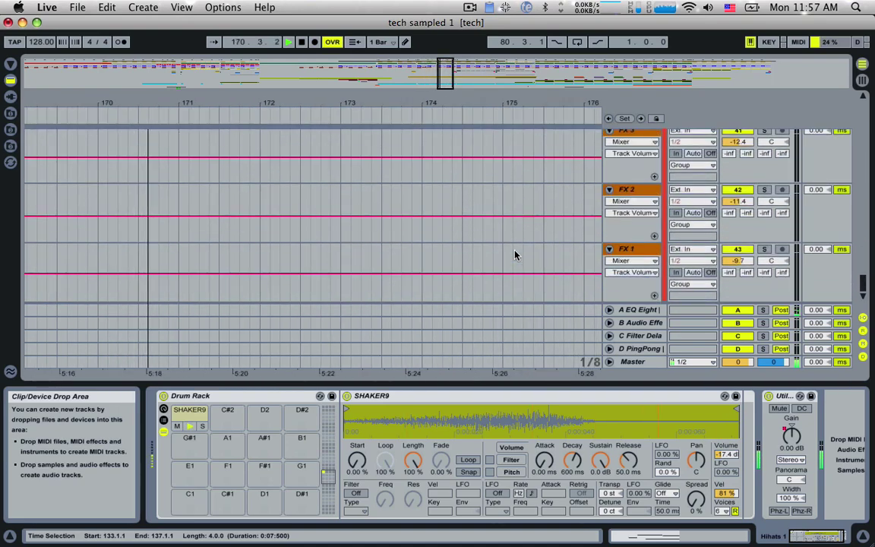
# - Show the Synth Stab and Synth Stab 2 clips in a wider view spanning about bars 145 to 209
pyautogui.scroll(8, 514, 255)
pyautogui.moveTo(446, 67); pyautogui.dragTo(445, 70)
pyautogui.scroll(4, 380, 218)
pyautogui.scroll(5, 381, 218)
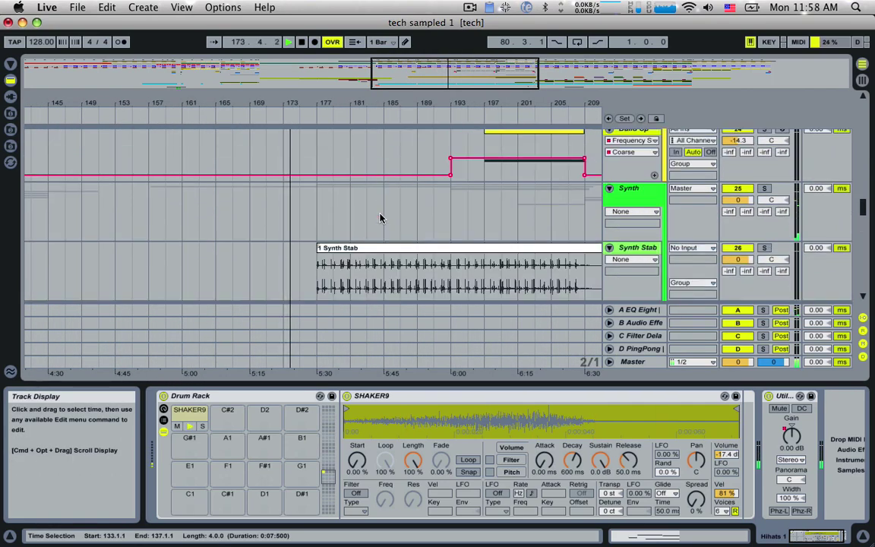
pyautogui.scroll(-2, 380, 218)
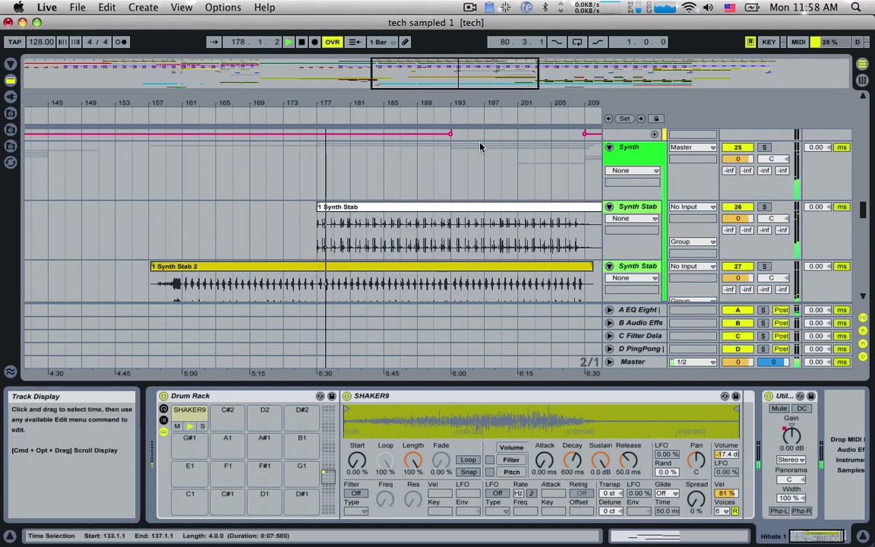
# - Review the crash, rev, Perc Loop, Snare and bass tracks up to High Bassline over bars 145 to 209
pyautogui.scroll(20, 480, 147)
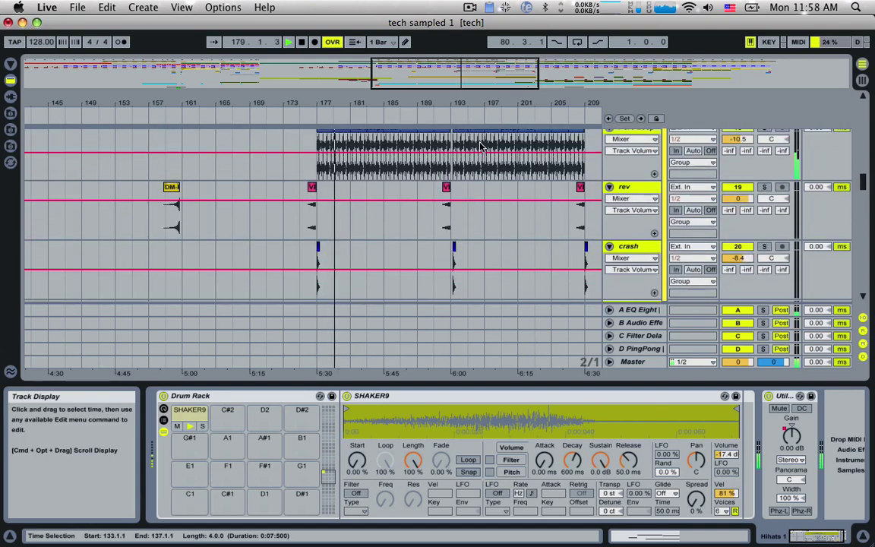
pyautogui.scroll(3, 480, 147)
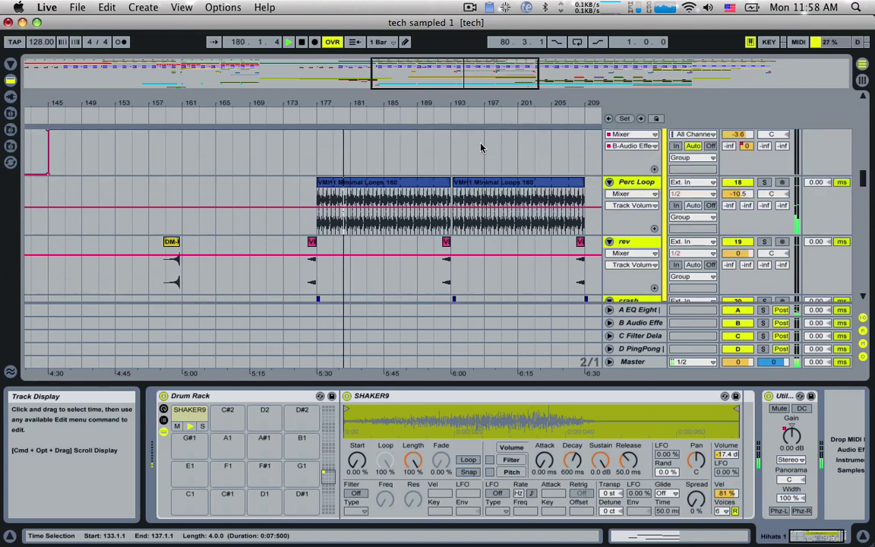
pyautogui.scroll(15, 480, 147)
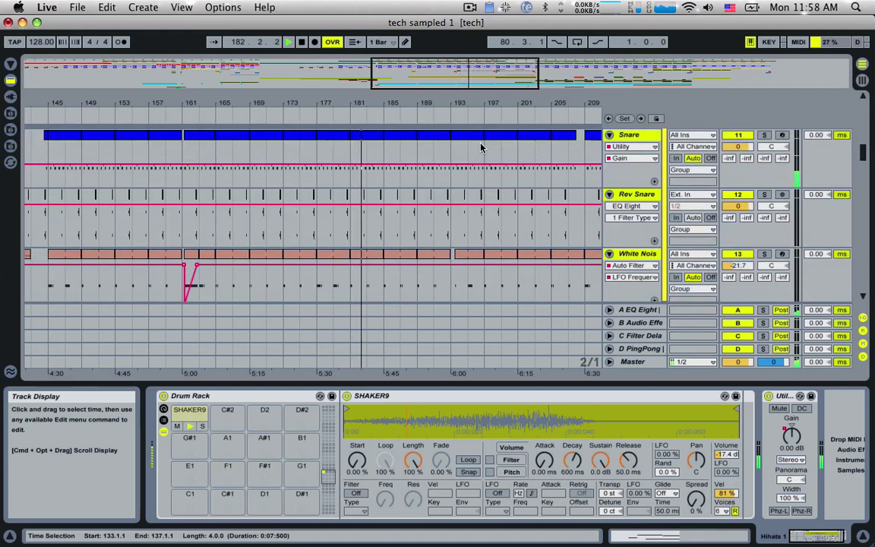
pyautogui.scroll(12, 480, 146)
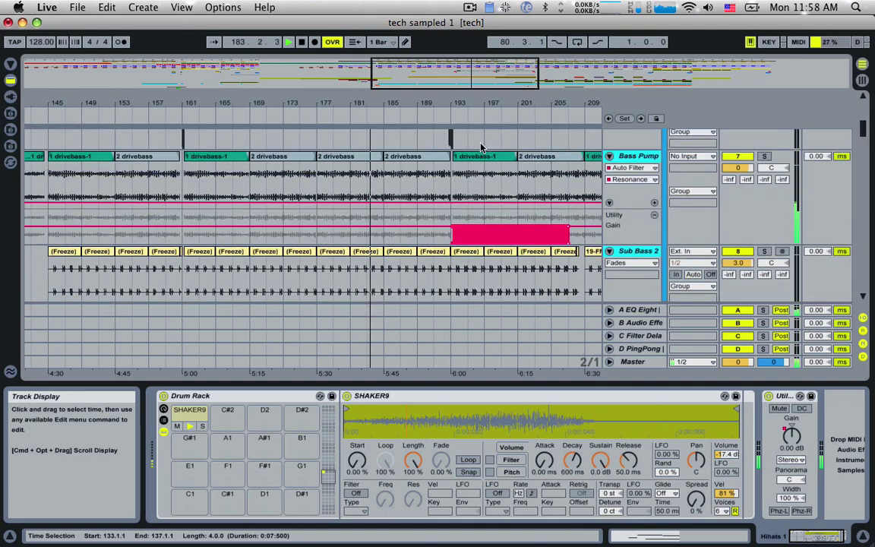
pyautogui.scroll(10, 480, 147)
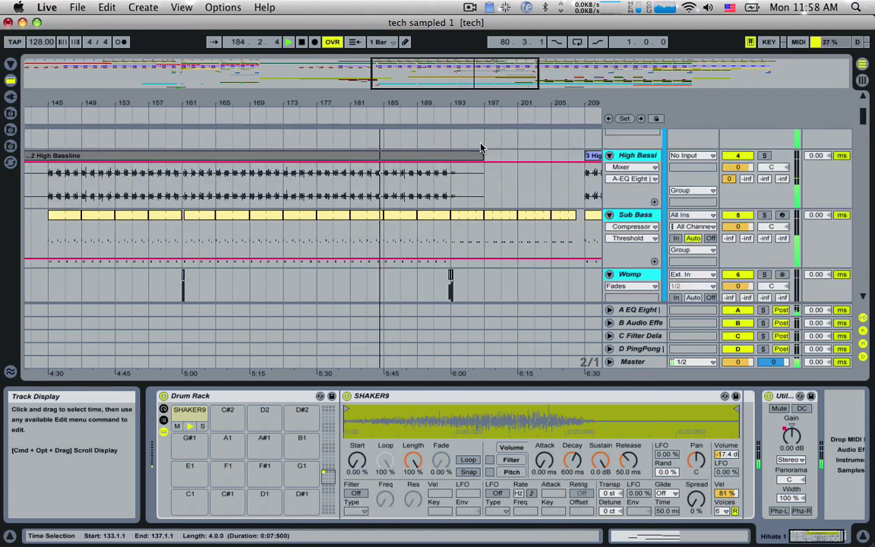
# - Compare the MIDI notes of the Sub Bass clips at bars 189 and 193 in the note editor
pyautogui.moveTo(456, 68); pyautogui.dragTo(495, 87)
pyautogui.scroll(-6, 485, 228)
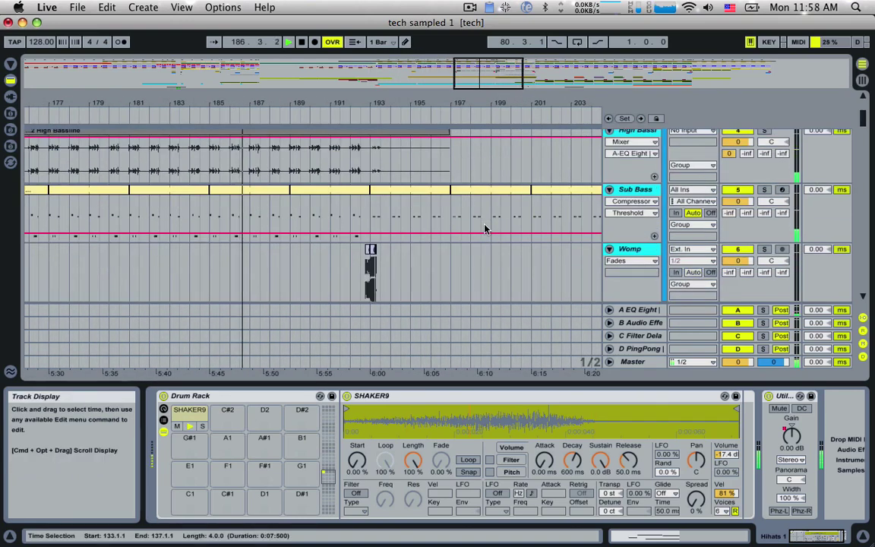
pyautogui.scroll(-1, 485, 228)
pyautogui.click(354, 177)
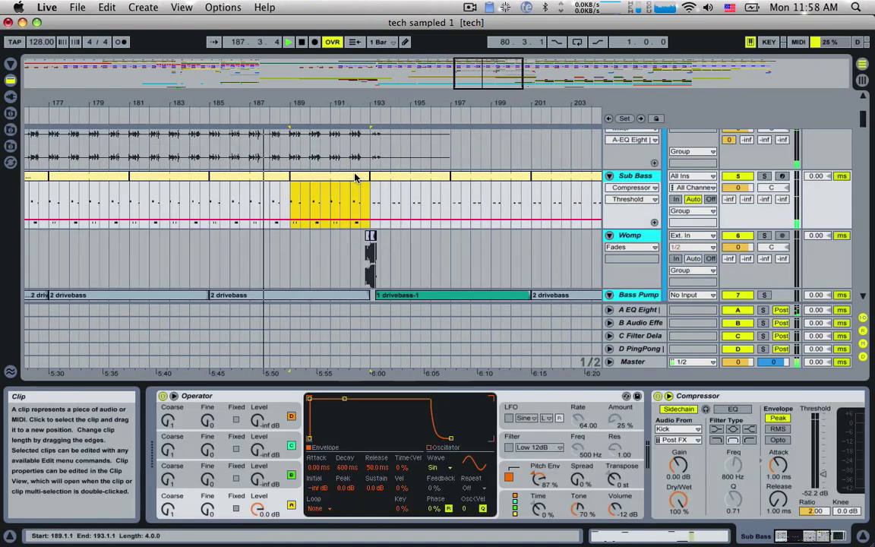
pyautogui.doubleClick(305, 183)
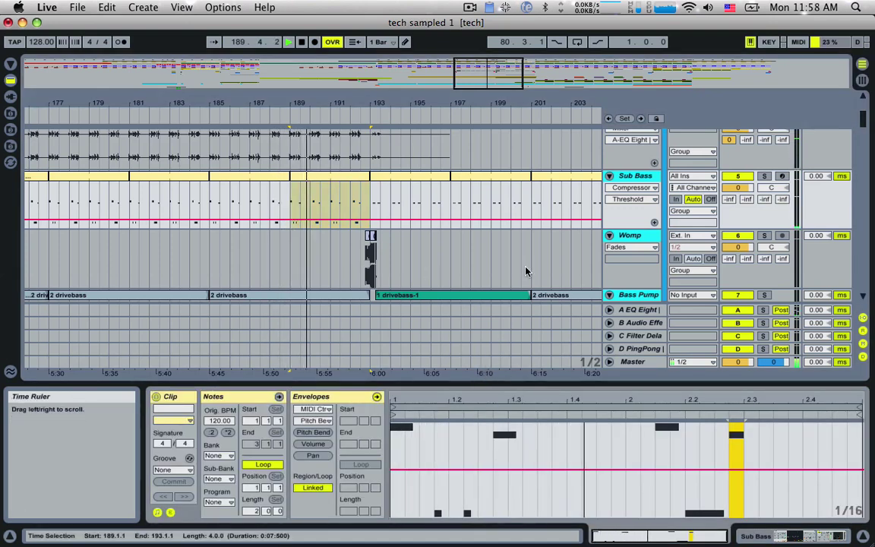
pyautogui.click(422, 183)
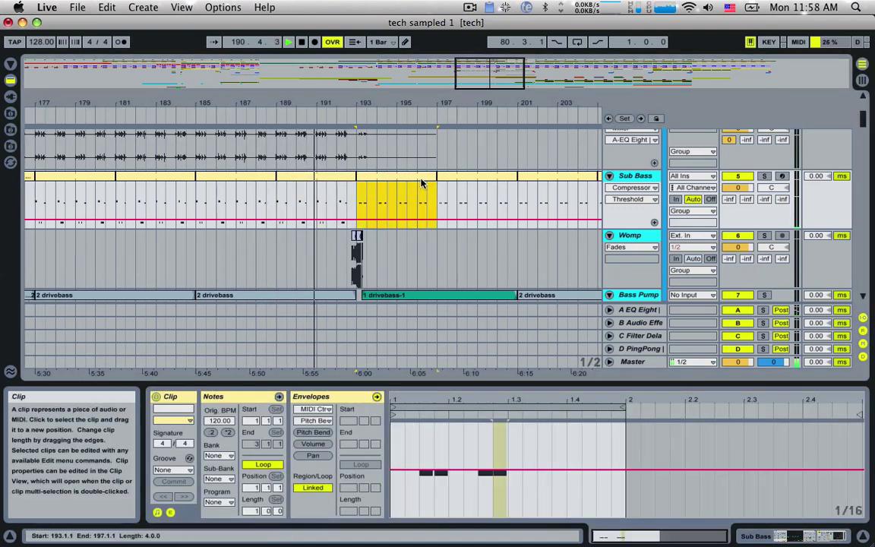
# - Show the Bass Pump track's devices and its Utility Gain automation from bar 193 to about bar 207
pyautogui.scroll(-2, 422, 183)
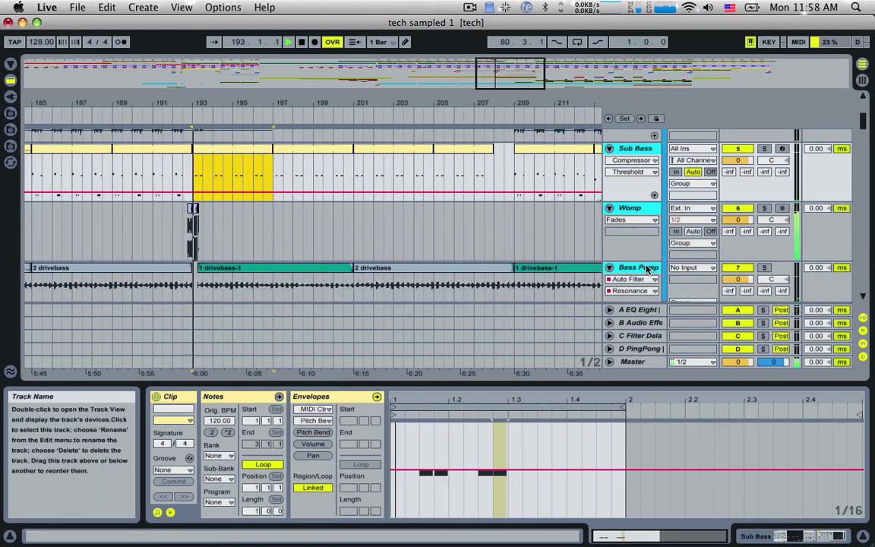
pyautogui.doubleClick(641, 269)
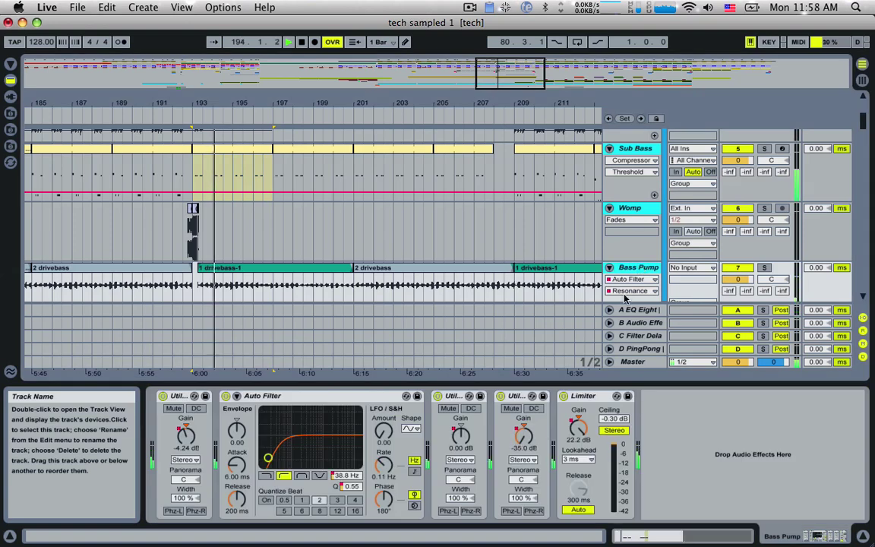
pyautogui.scroll(-6, 623, 275)
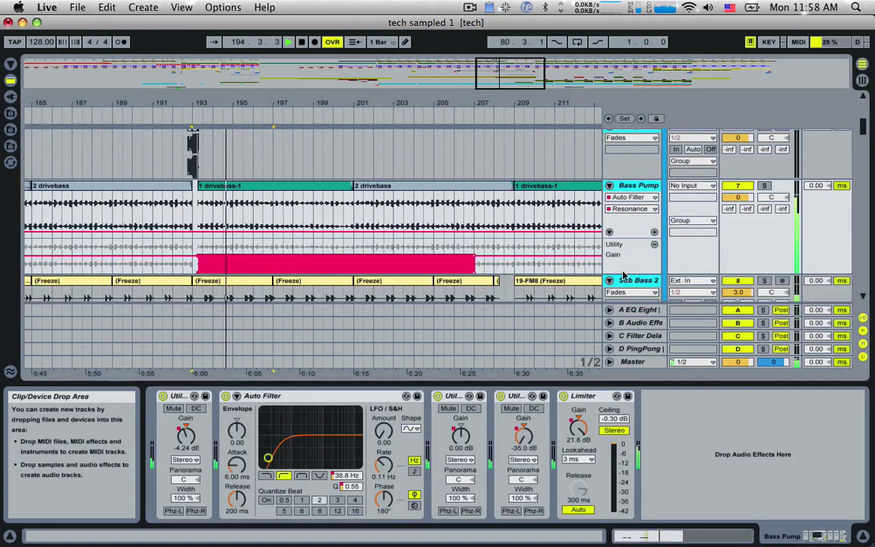
# - Switch the Bass Pump track's displayed automation from Auto Filter Resonance to the Gain envelopes of its Utility devices
pyautogui.click(630, 208)
pyautogui.click(634, 198)
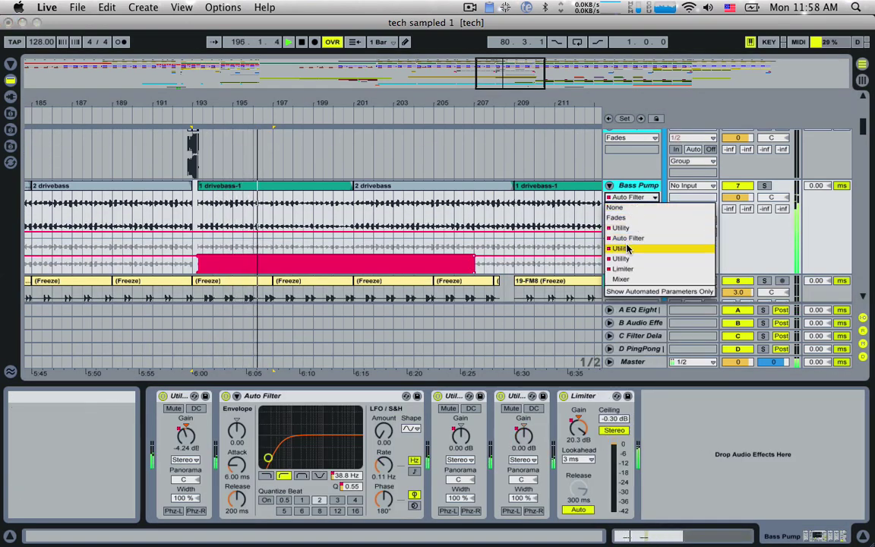
pyautogui.click(629, 228)
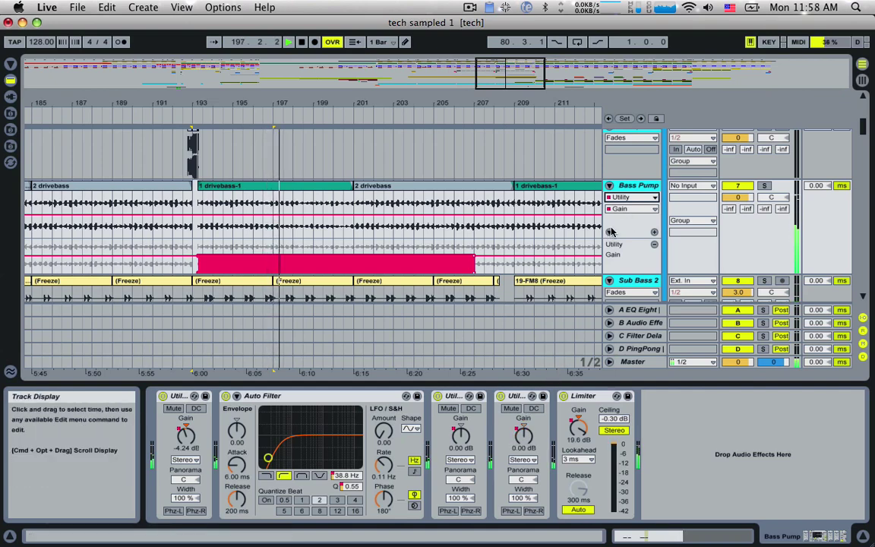
pyautogui.click(630, 198)
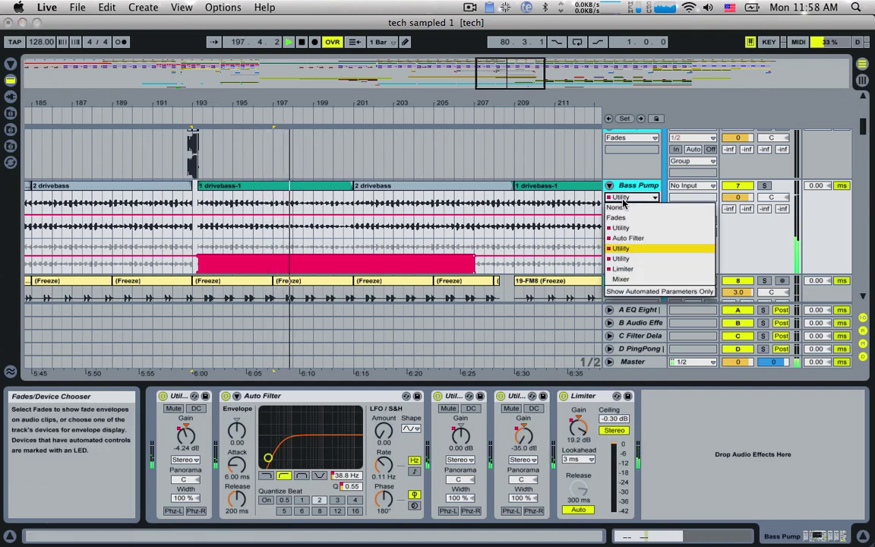
pyautogui.click(617, 259)
# - Show the Build Up track's devices over bars 191 to 219 and display the pitch envelope of its Operator
pyautogui.moveTo(454, 103); pyautogui.dragTo(500, 171)
pyautogui.scroll(-4, 497, 174)
pyautogui.scroll(-4, 497, 175)
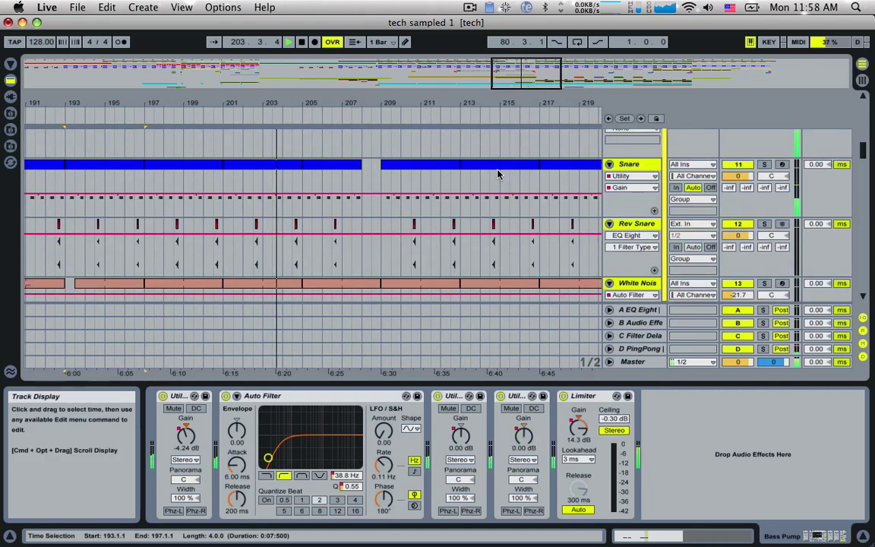
pyautogui.scroll(-6, 497, 175)
pyautogui.scroll(-8, 498, 175)
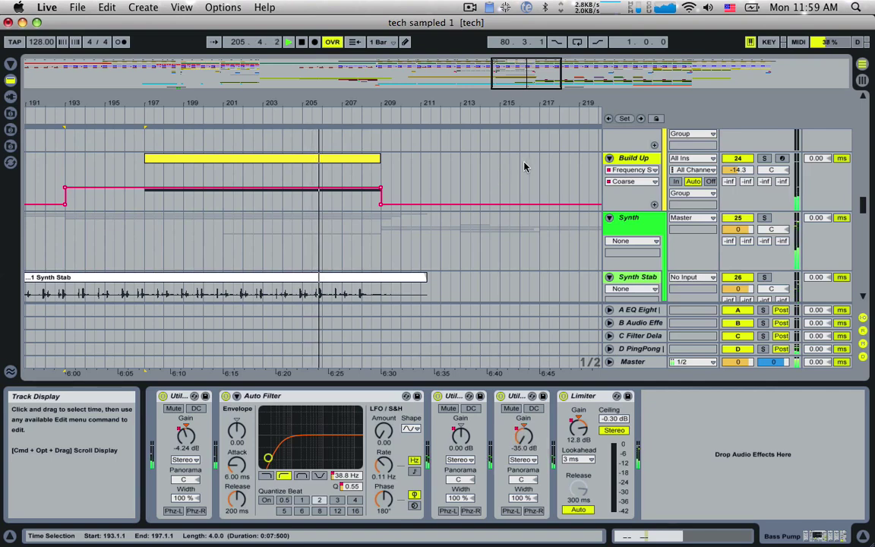
pyautogui.click(627, 159)
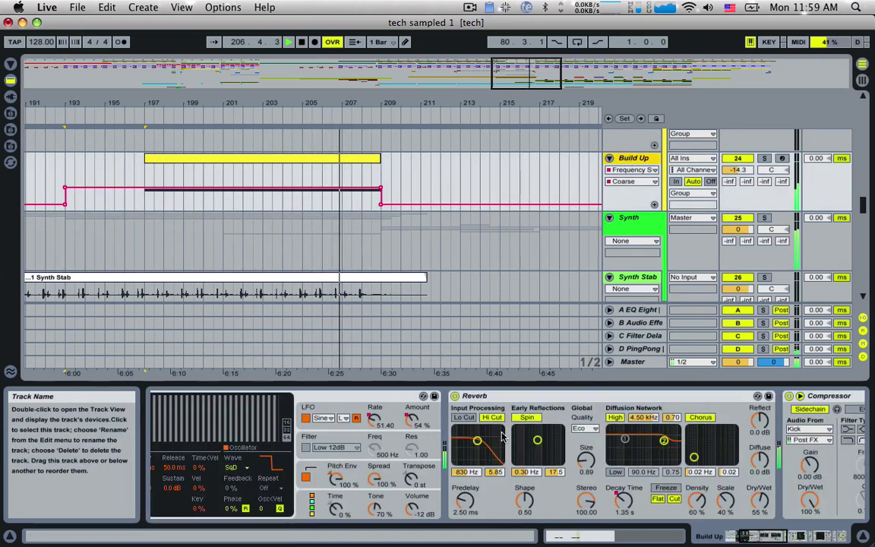
pyautogui.hscroll(-3, 501, 437)
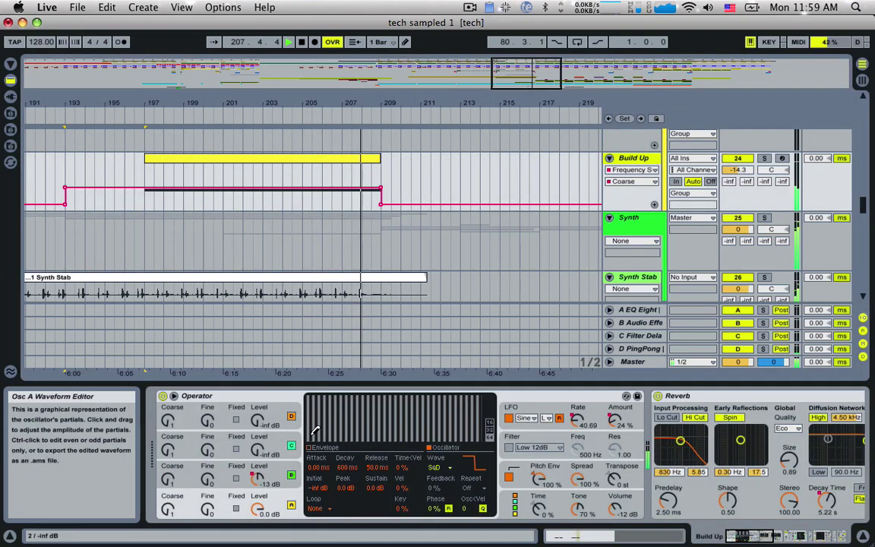
pyautogui.click(519, 468)
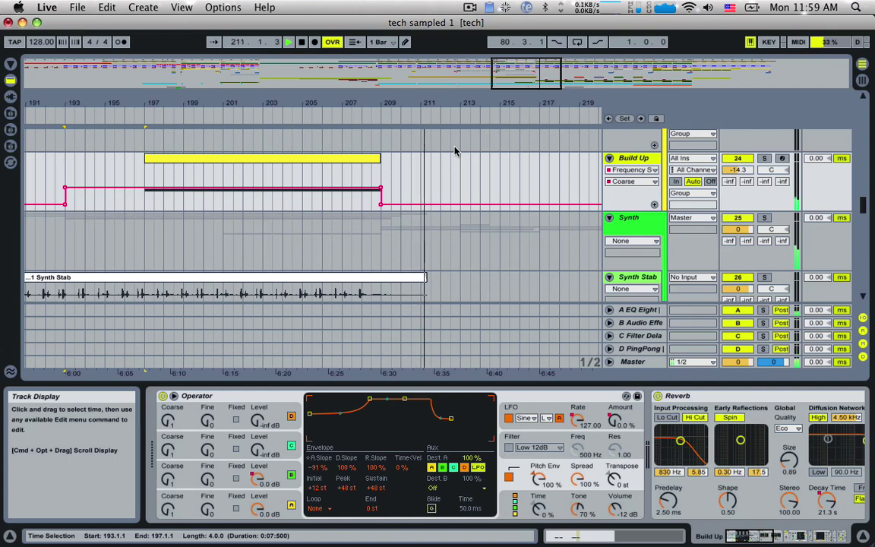
# - Show the French Horn track's instrument rack and effects, plus the Pitch Bend envelope of its clip at bar 217
pyautogui.scroll(-6, 454, 149)
pyautogui.scroll(-3, 454, 150)
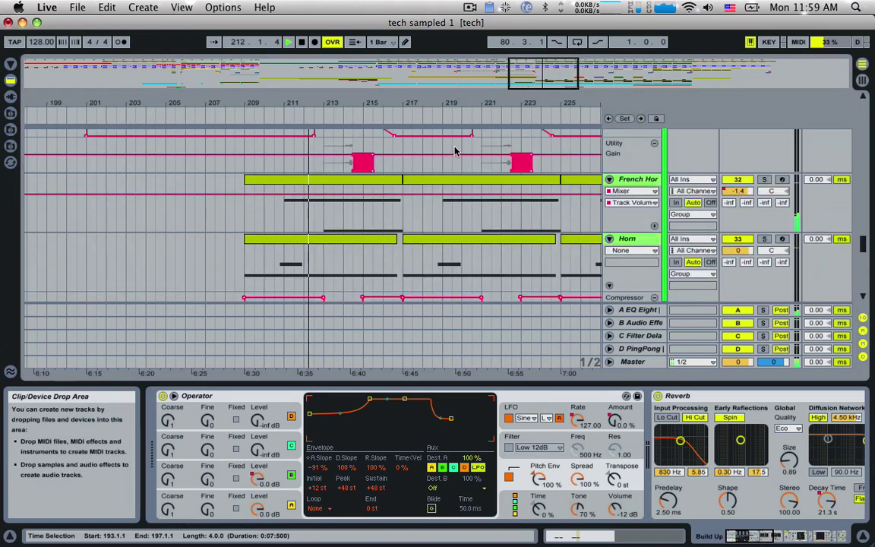
pyautogui.scroll(-1, 595, 164)
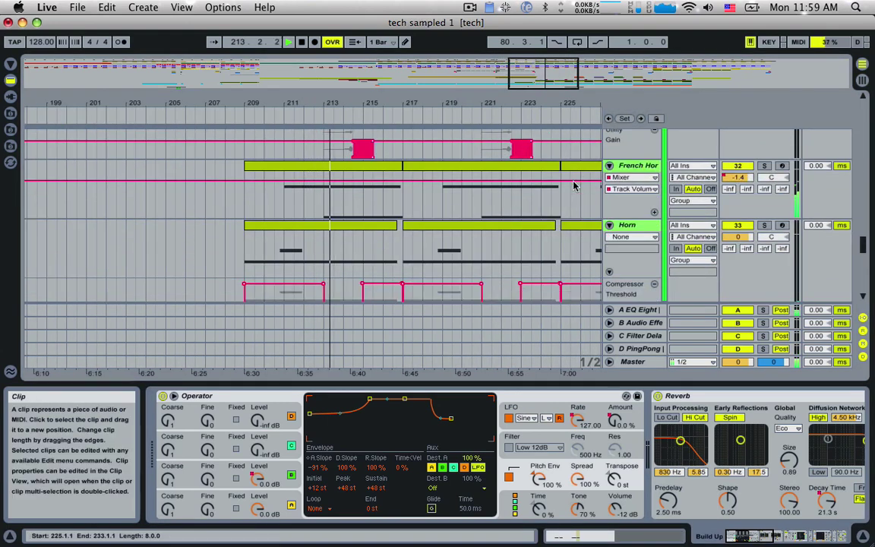
pyautogui.click(629, 169)
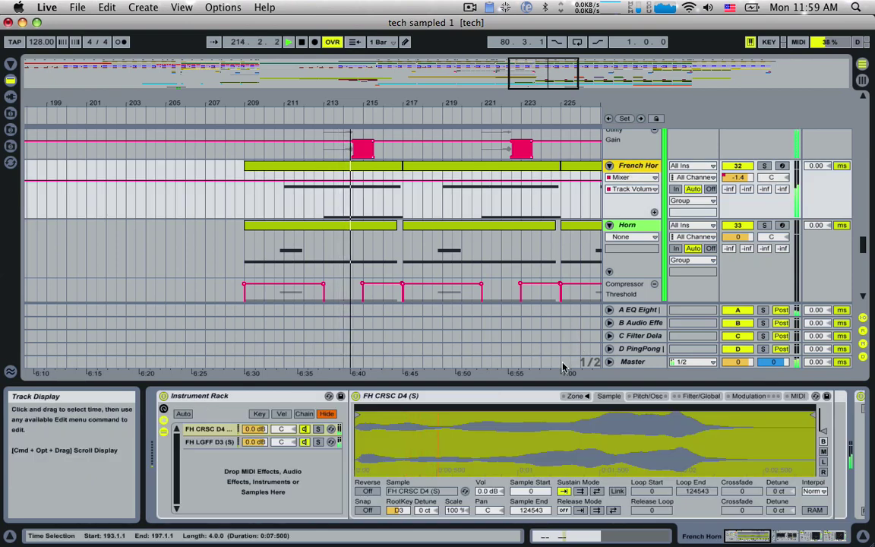
pyautogui.hscroll(6, 546, 407)
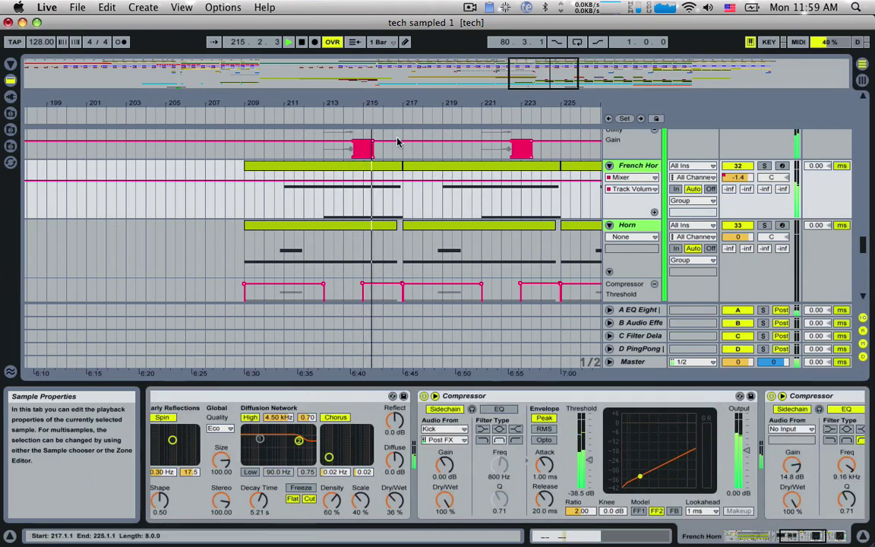
pyautogui.doubleClick(406, 165)
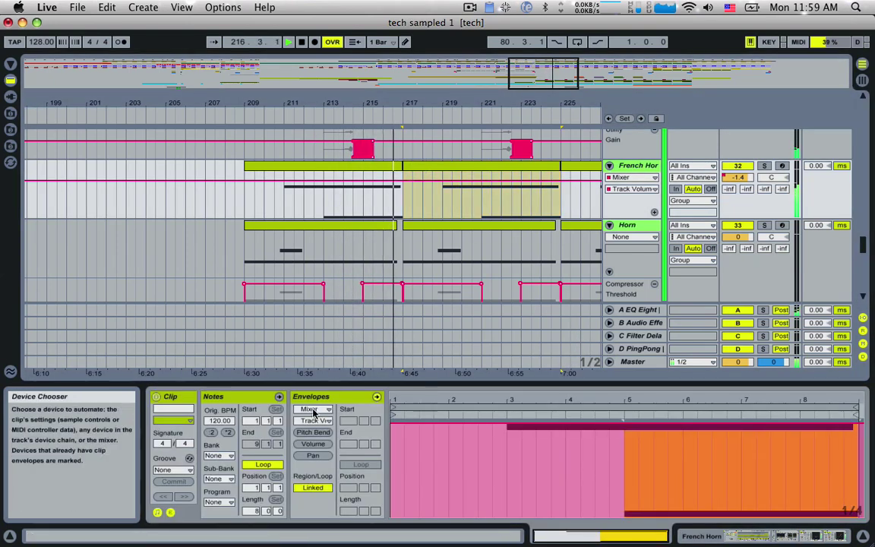
pyautogui.click(313, 432)
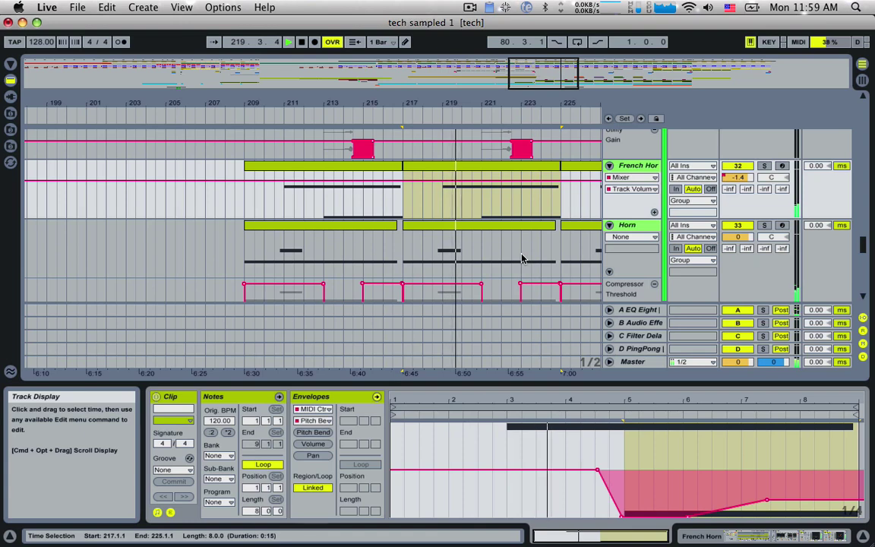
# - Show the Xylophone track around bars 211 to 237 and the M-435 Xylophone sampler at the start of its device chain
pyautogui.moveTo(553, 72); pyautogui.dragTo(558, 71)
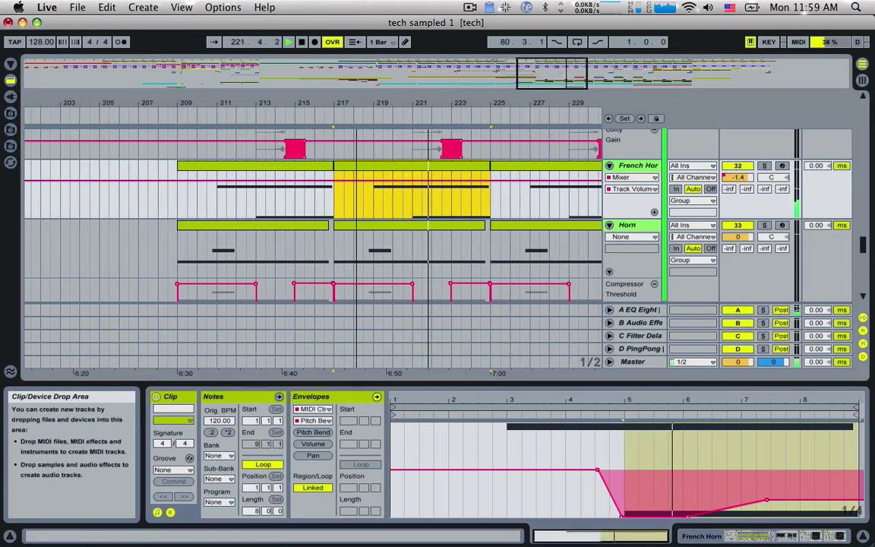
pyautogui.moveTo(558, 71); pyautogui.dragTo(566, 72)
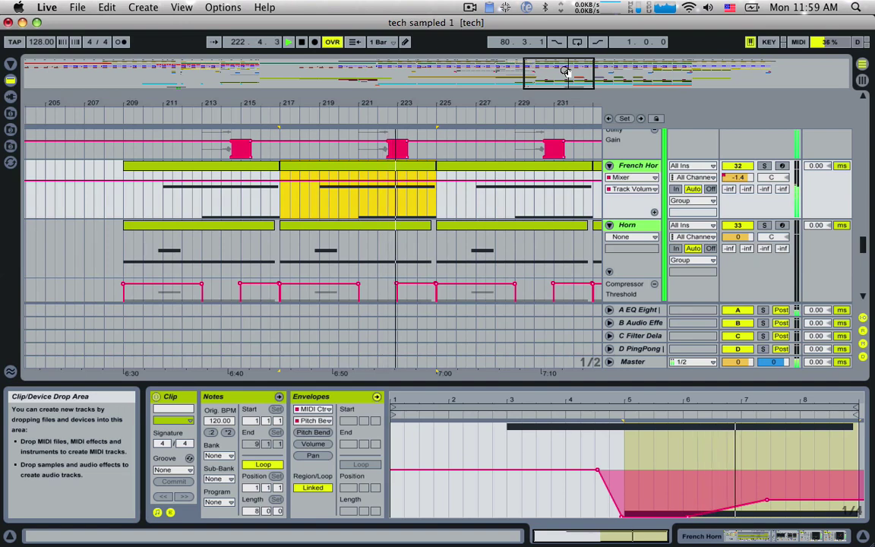
pyautogui.scroll(-1, 494, 169)
pyautogui.scroll(-5, 495, 169)
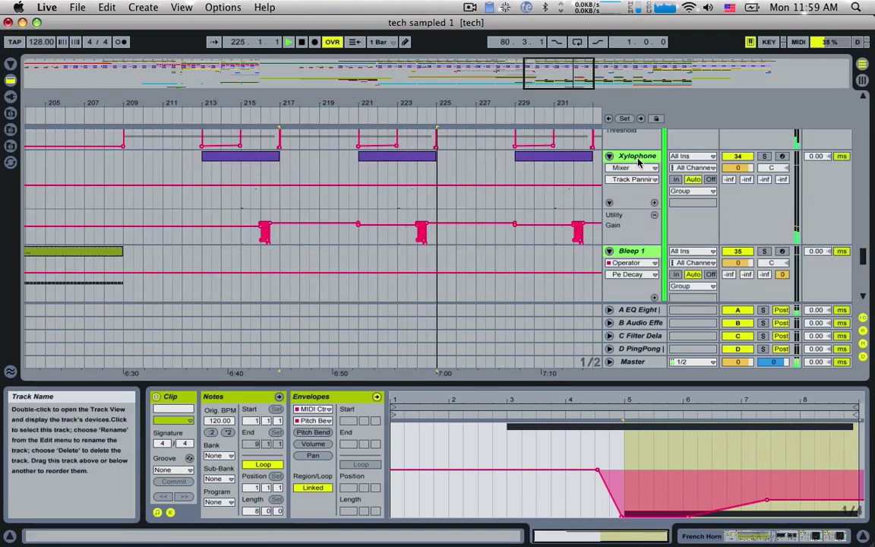
pyautogui.doubleClick(637, 155)
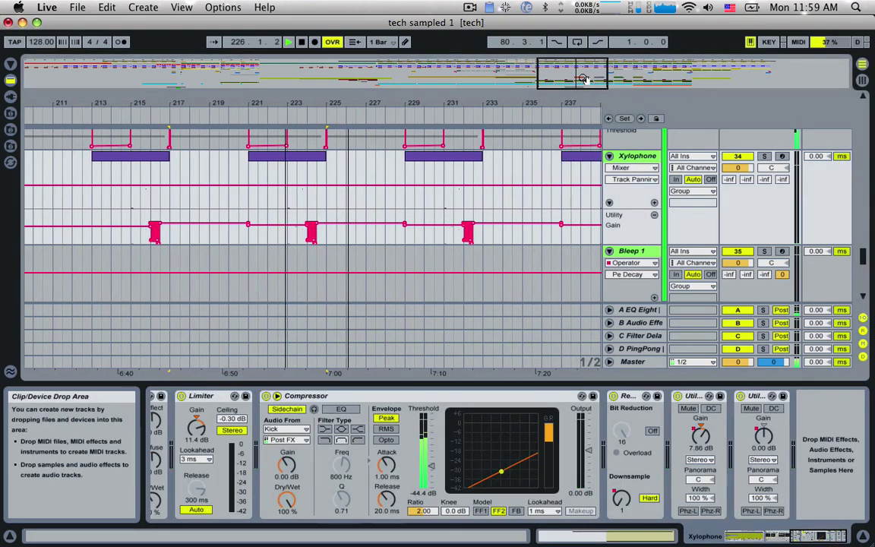
pyautogui.hscroll(-10, 647, 420)
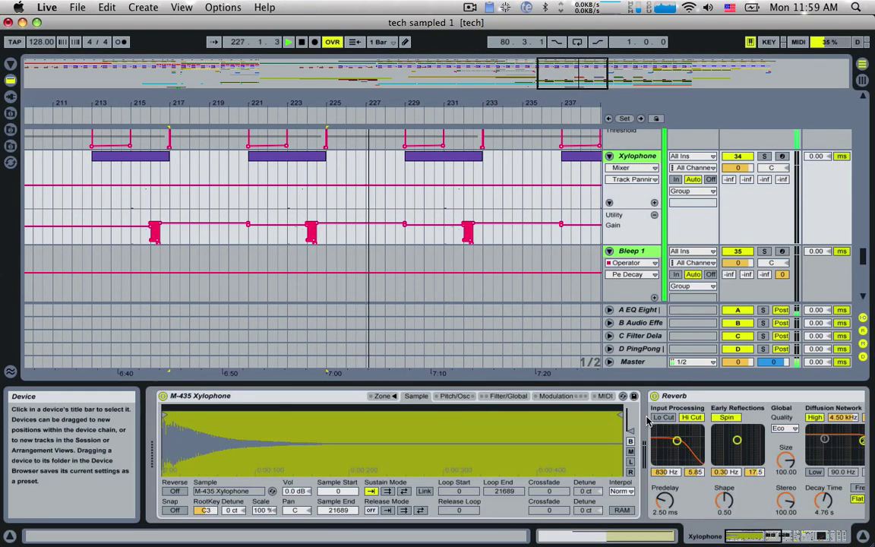
# - Review the Xylophone track's effects from the Reverb through the sidechained Compressor to the final Utility devices
pyautogui.scroll(-3, 539, 254)
pyautogui.scroll(-1, 530, 244)
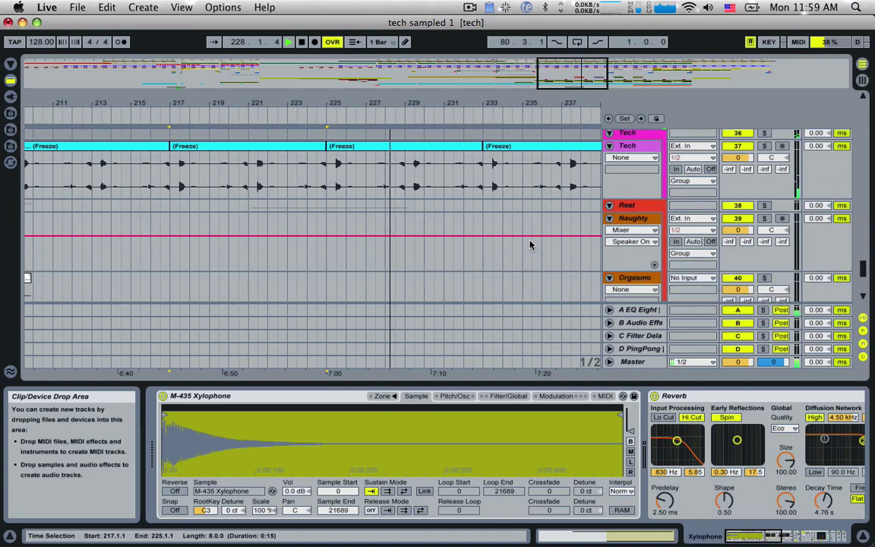
pyautogui.scroll(5, 530, 243)
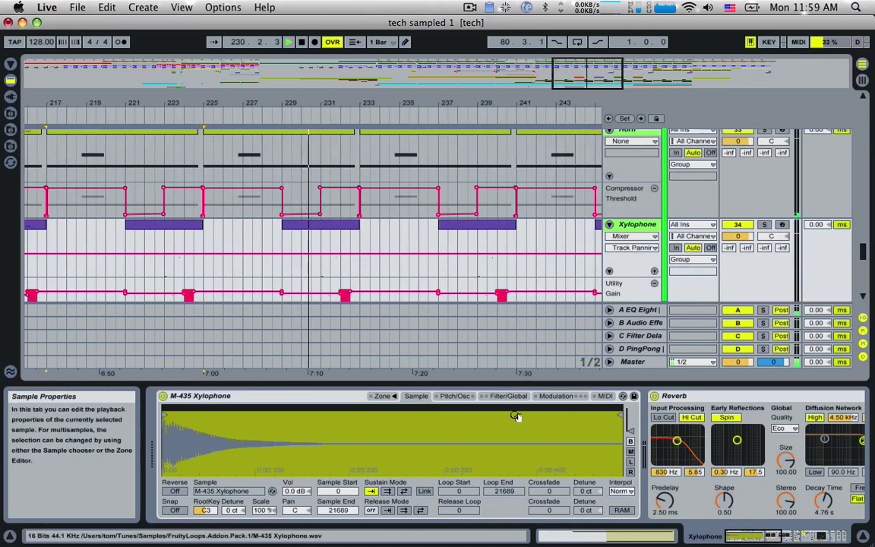
pyautogui.hscroll(10, 533, 415)
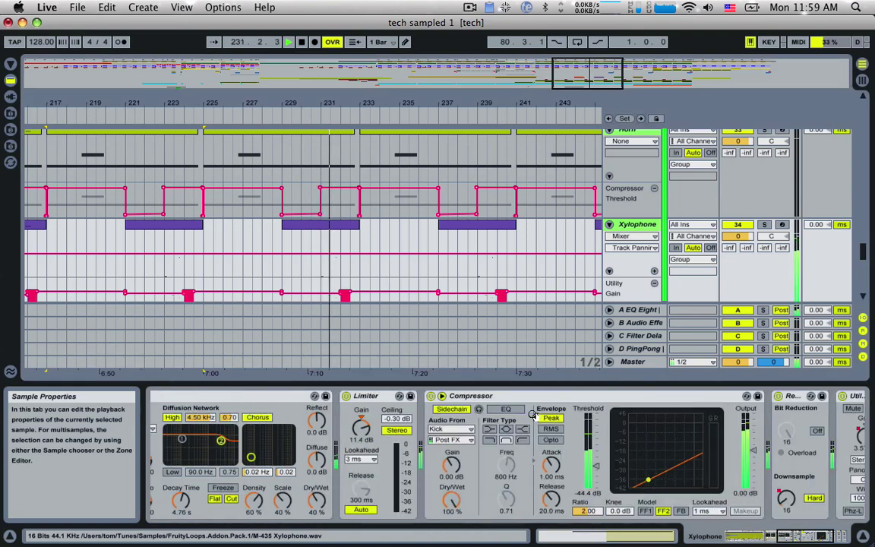
pyautogui.hscroll(3, 534, 416)
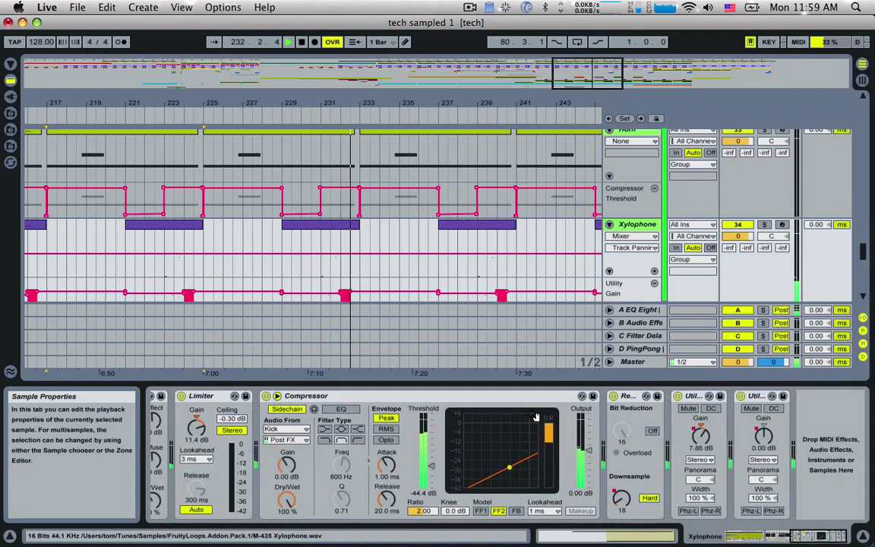
pyautogui.hscroll(5, 332, 267)
# - Find the Hats 2 clips starting at bar 241 and show that track's Impulse and Corpus devices
pyautogui.scroll(-5, 332, 267)
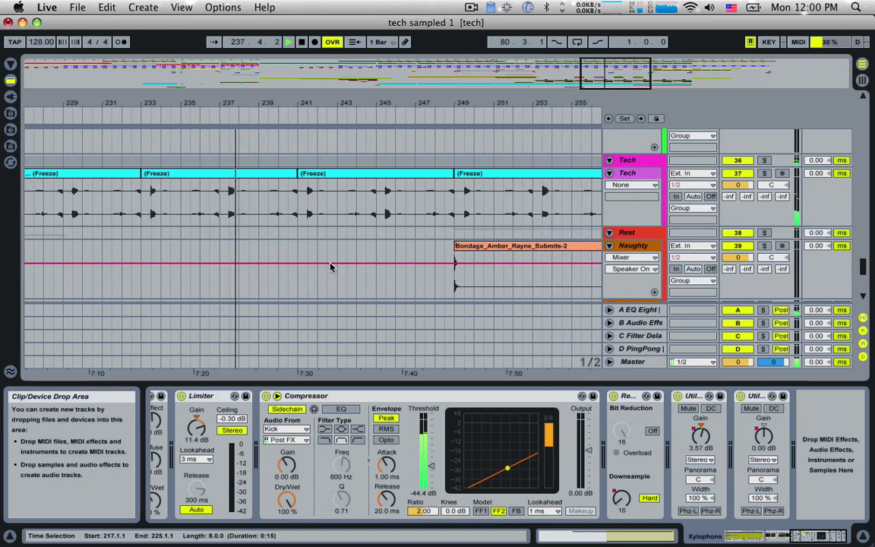
pyautogui.scroll(-6, 330, 266)
pyautogui.scroll(15, 330, 266)
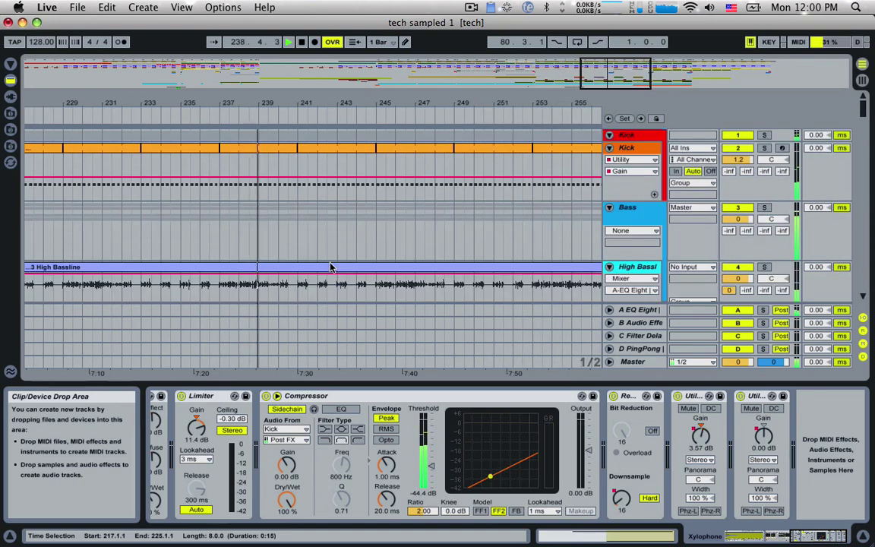
pyautogui.scroll(5, 330, 267)
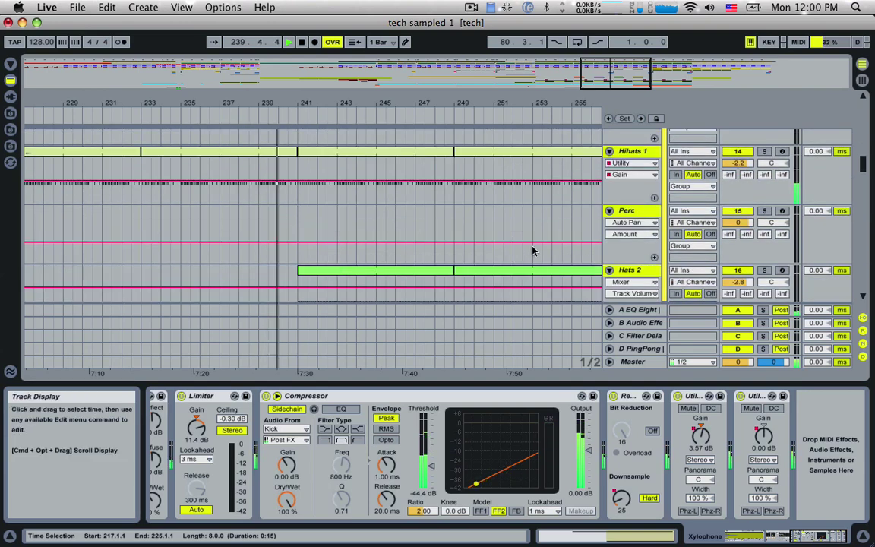
pyautogui.scroll(-1, 479, 221)
pyautogui.click(629, 228)
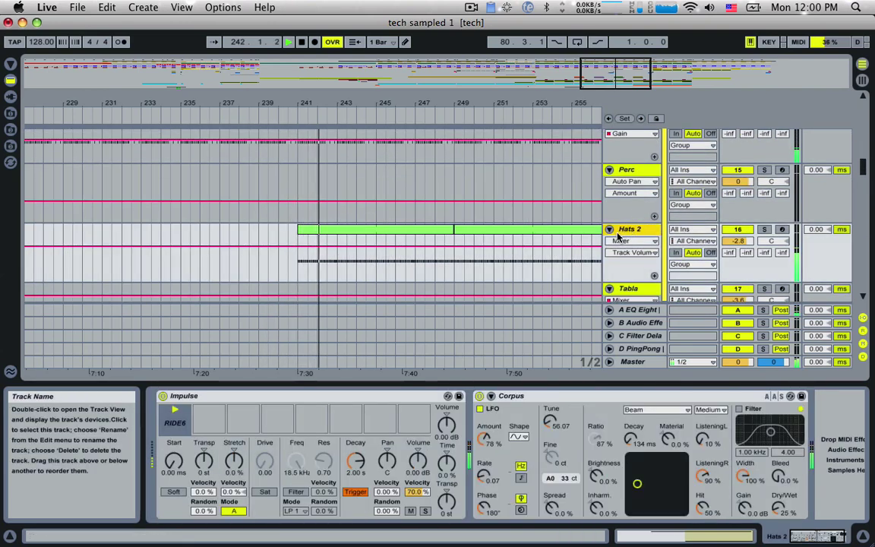
# - Review the tracks from Hats 2 down through the Synth Stab, French Horn, Horn and Tech tracks to Naughty over bars 229 to 259
pyautogui.scroll(-5, 468, 143)
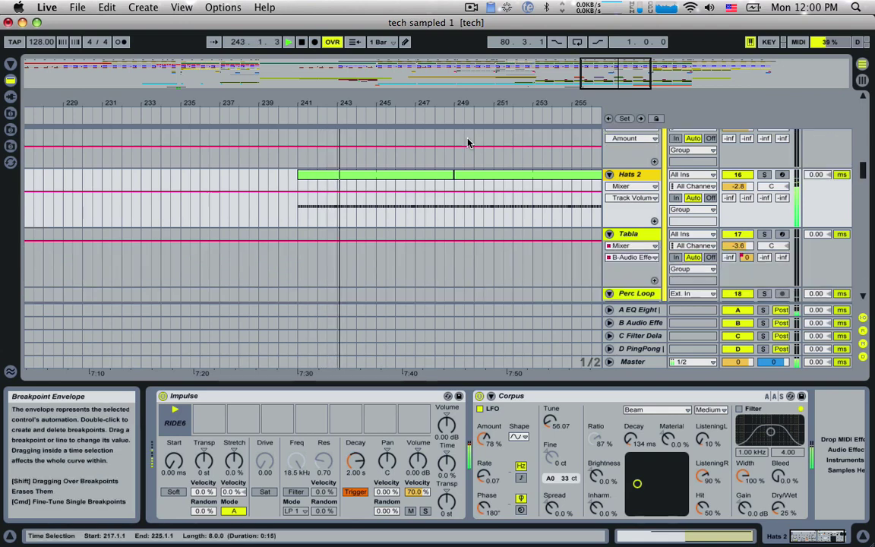
pyautogui.scroll(-5, 469, 143)
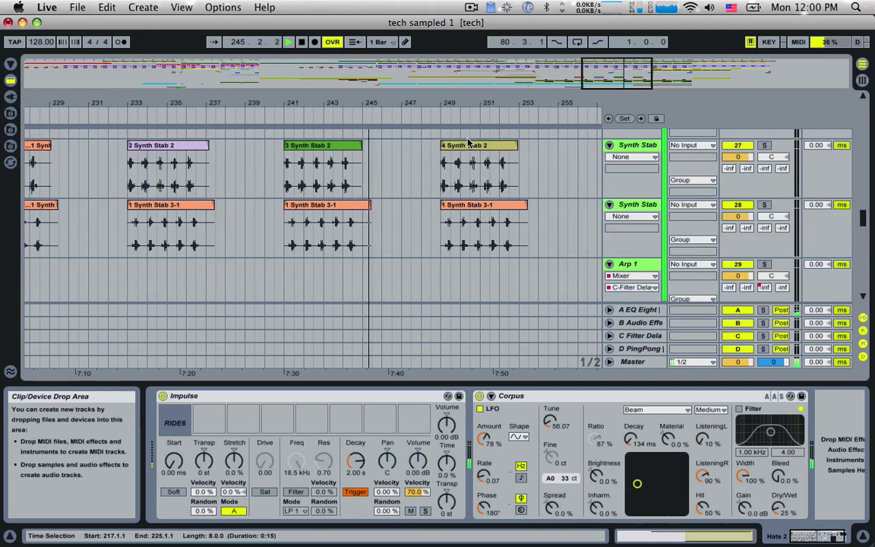
pyautogui.scroll(-2, 469, 143)
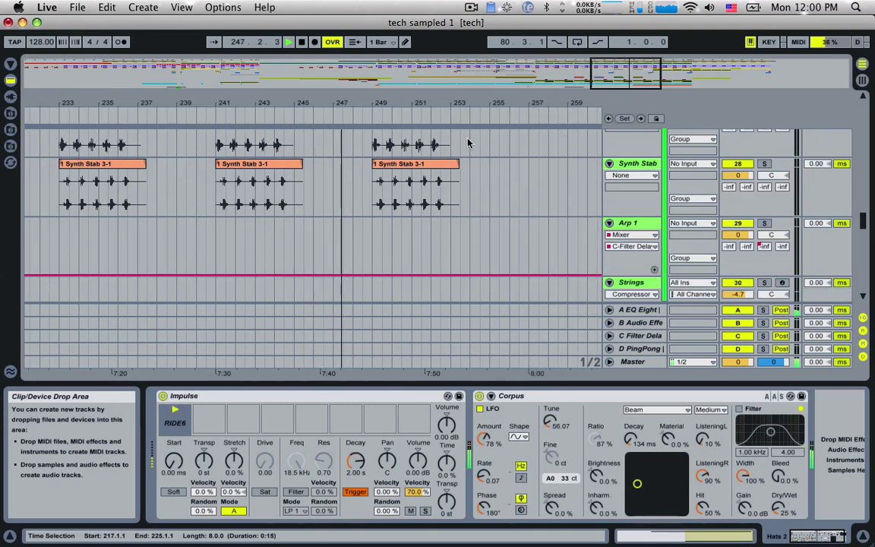
pyautogui.scroll(-5, 469, 143)
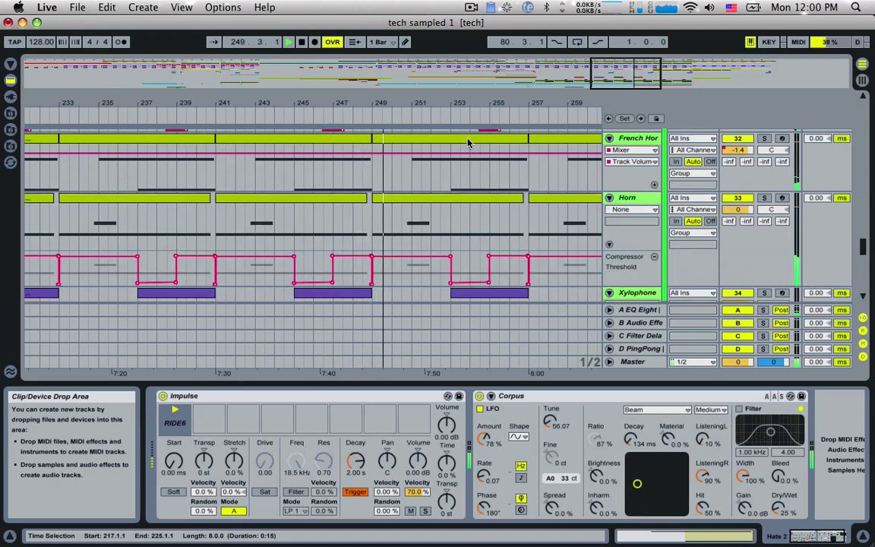
pyautogui.scroll(-6, 468, 143)
pyautogui.scroll(-2, 468, 142)
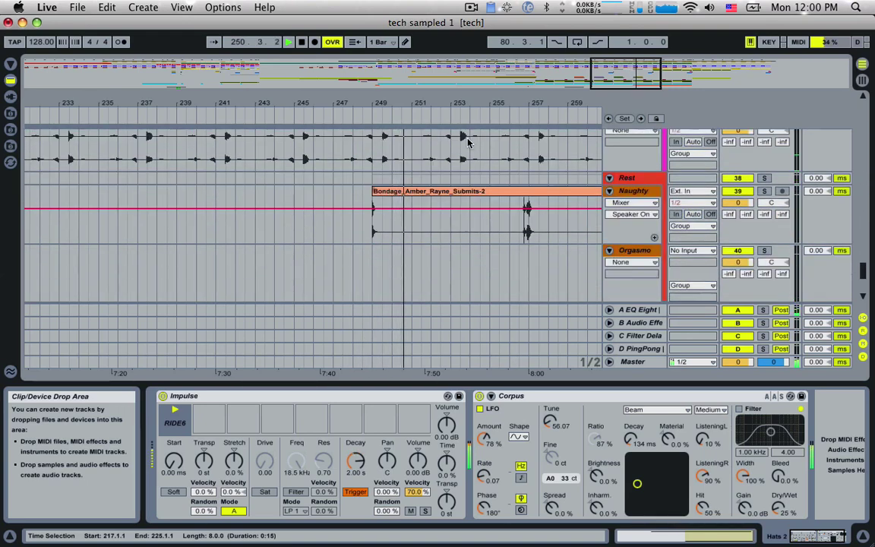
pyautogui.scroll(3, 468, 143)
pyautogui.scroll(-3, 468, 143)
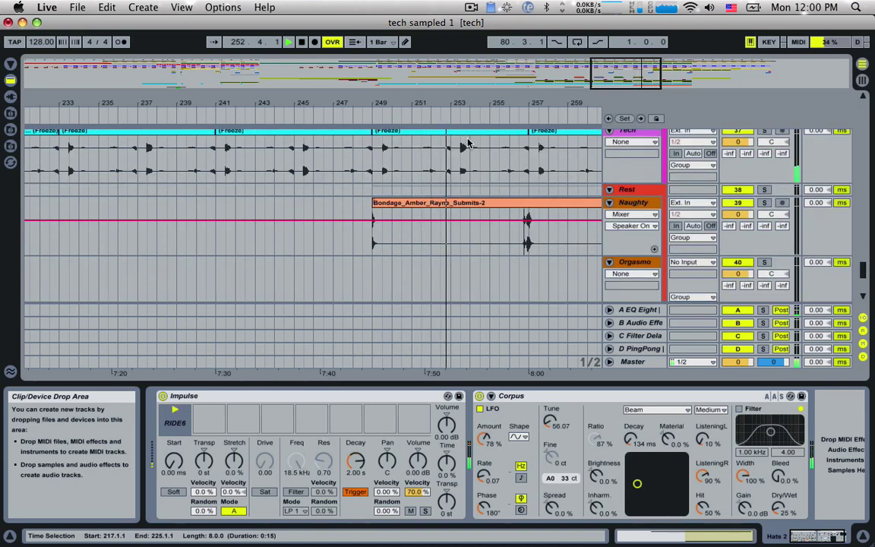
# - Show the crash and Rev track clips around bars 255 to 257 in a view spanning about bars 243 to 269
pyautogui.scroll(3, 468, 143)
pyautogui.scroll(10, 468, 143)
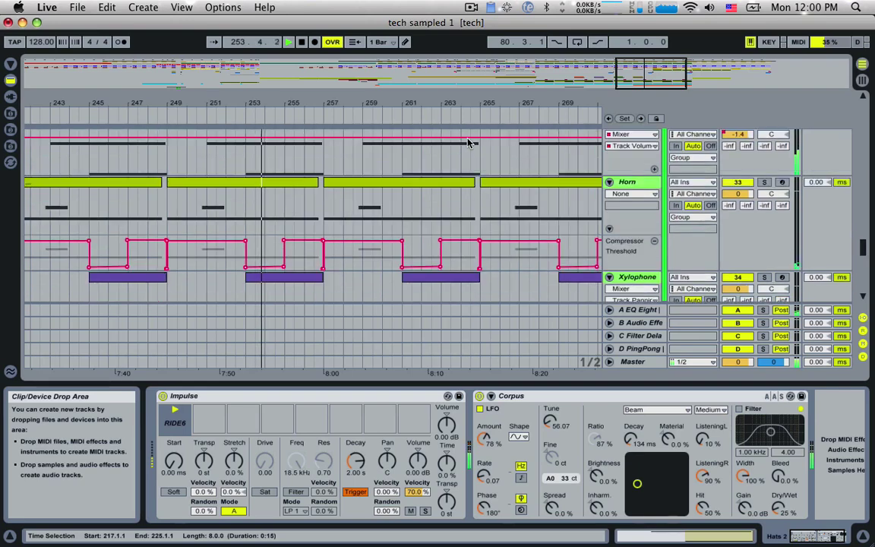
pyautogui.scroll(10, 468, 143)
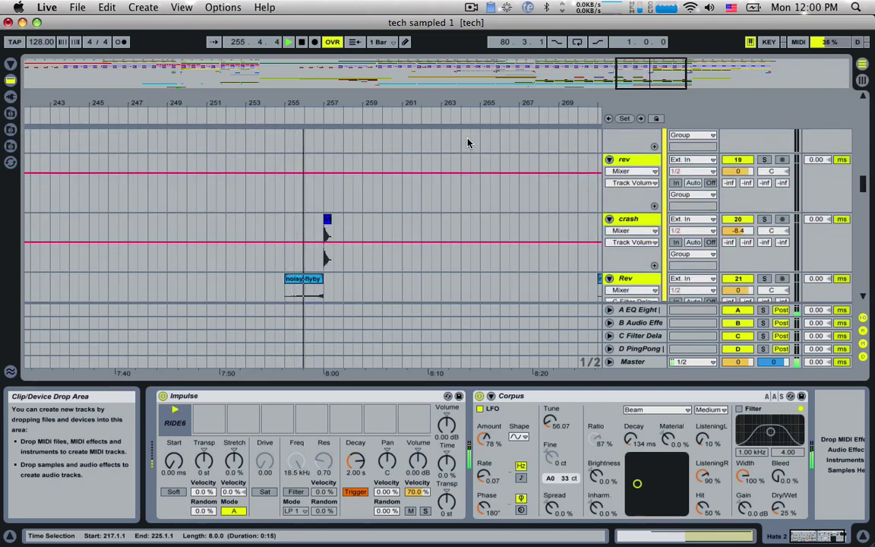
# - Find the crash track and show its device chain
pyautogui.scroll(-1, 468, 143)
pyautogui.click(651, 180)
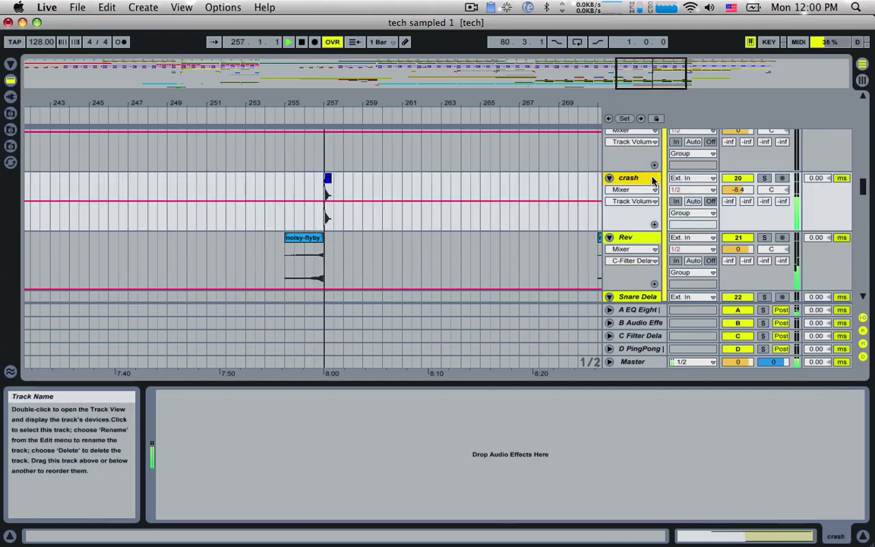
# - Inspect the Tabla track's Drum Rack and Utility devices, and the Audio Effect Rack on return track B
pyautogui.scroll(3, 652, 179)
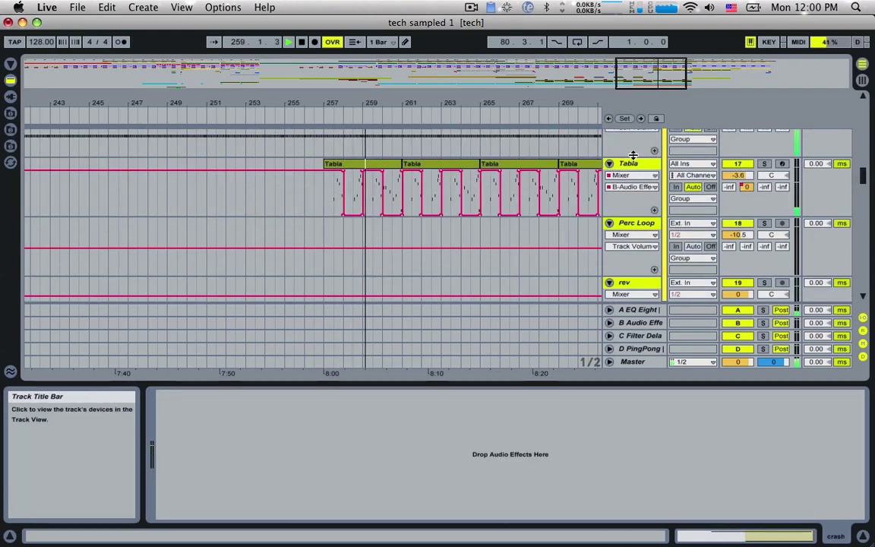
pyautogui.click(642, 164)
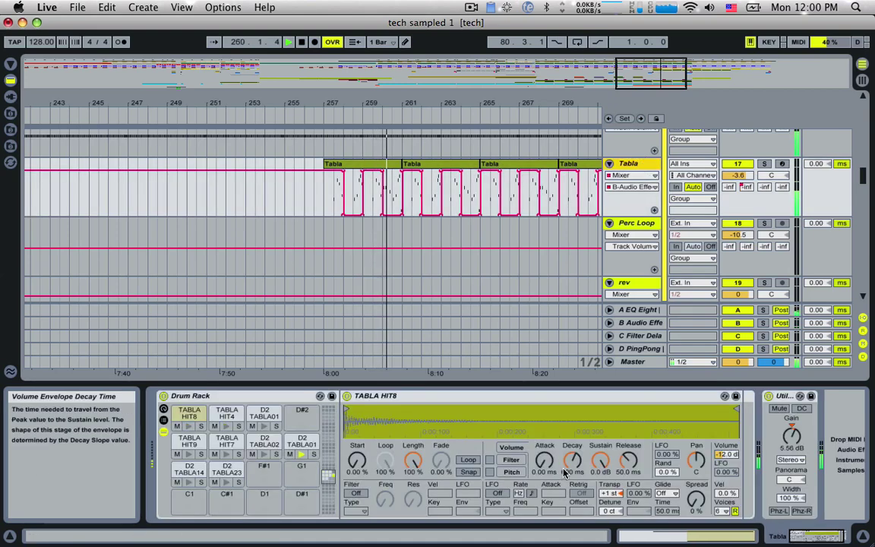
pyautogui.hscroll(2, 565, 463)
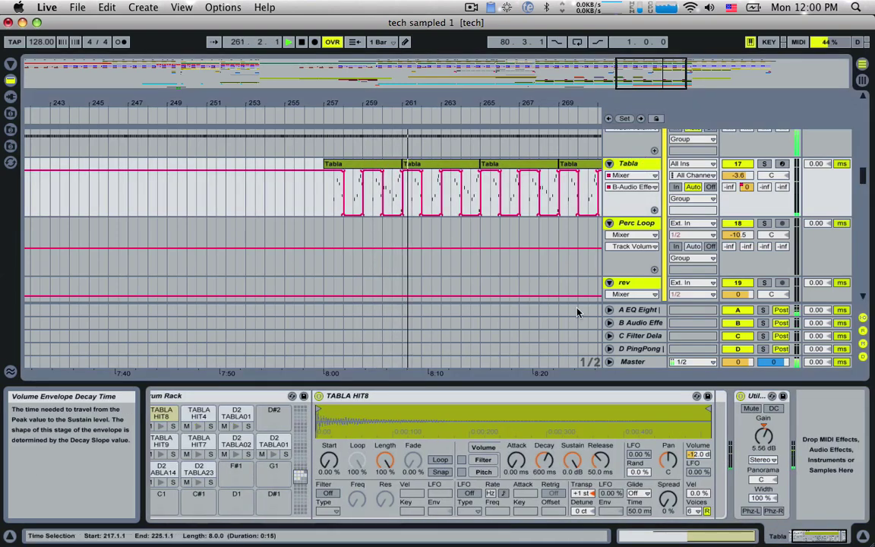
pyautogui.click(638, 323)
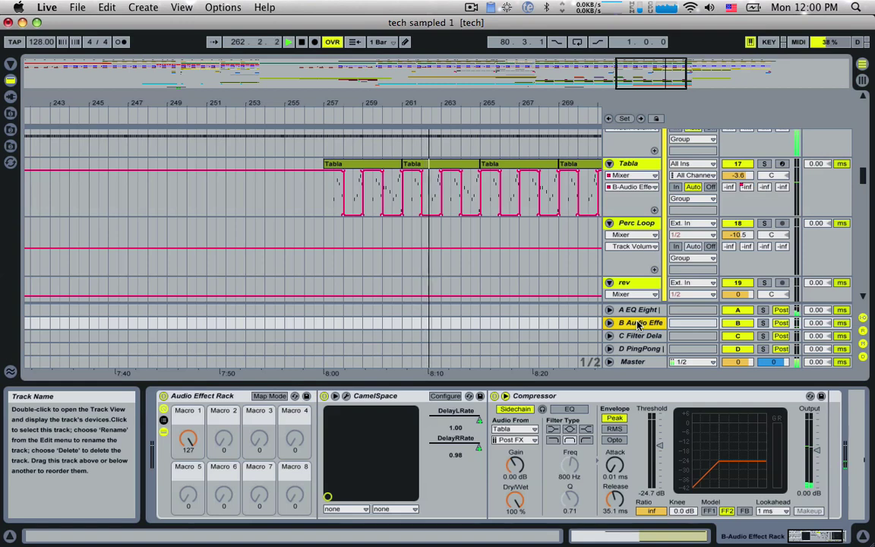
# - Show the Perc Loop track's EQ Eight and follow the Tabla clips and send automation over bars 257 to 284
pyautogui.click(636, 225)
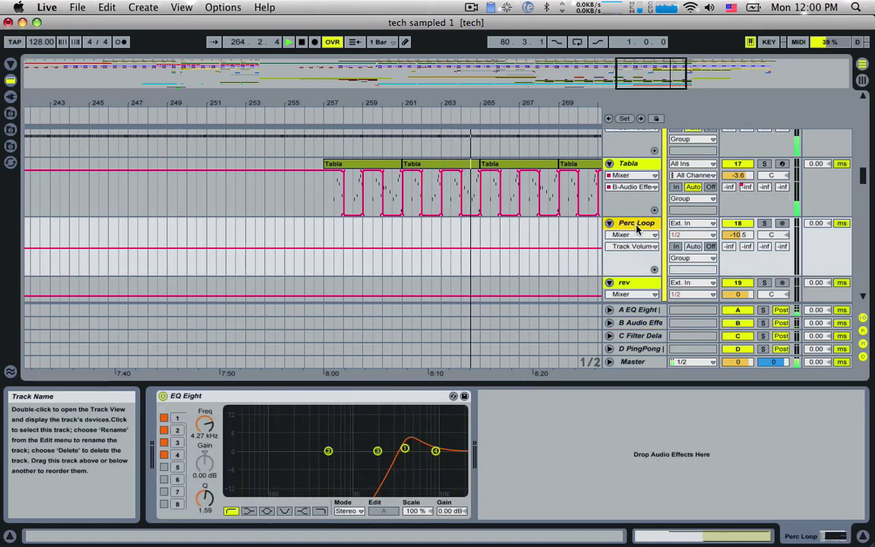
pyautogui.scroll(1, 637, 228)
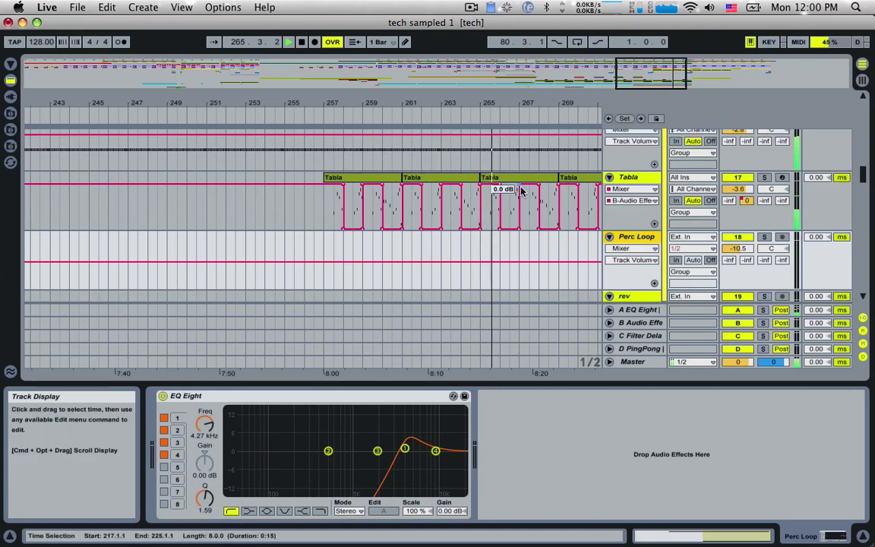
pyautogui.hscroll(3, 521, 191)
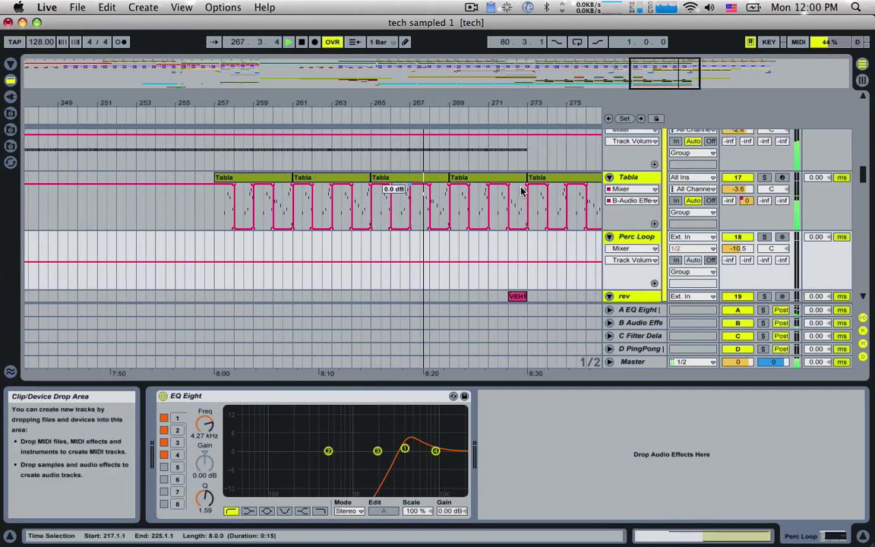
pyautogui.hscroll(3, 521, 191)
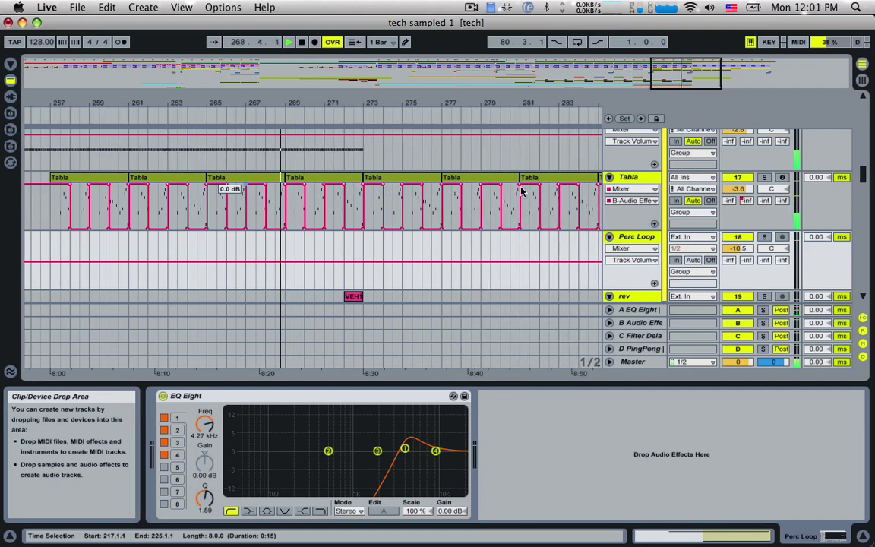
# - Review the tracks from Tabla up through Hats 2, Perc and Snare to Kick over bars 257 to 284
pyautogui.scroll(3, 521, 191)
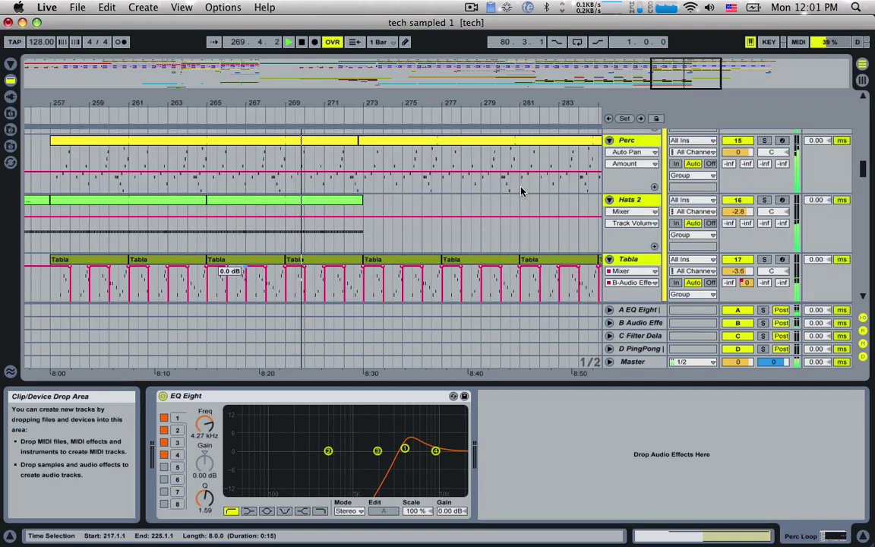
pyautogui.scroll(3, 521, 190)
pyautogui.scroll(3, 521, 191)
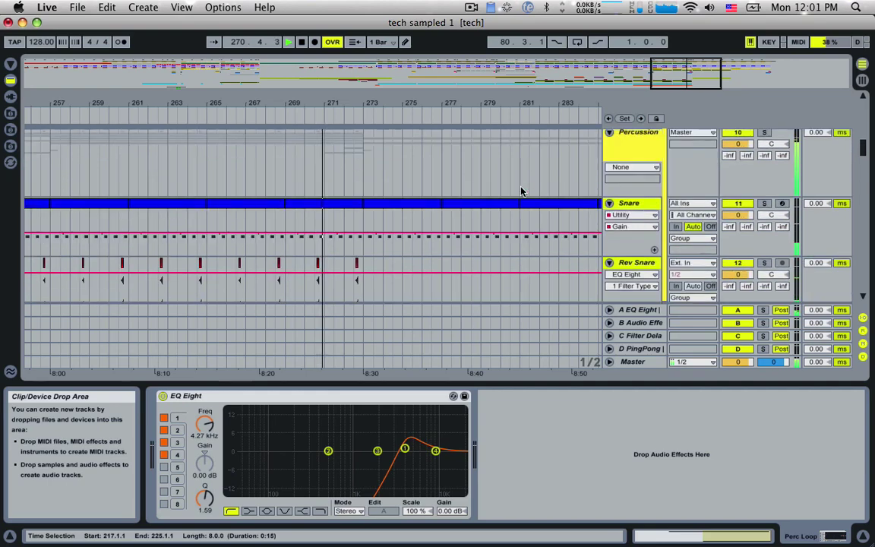
pyautogui.scroll(10, 521, 191)
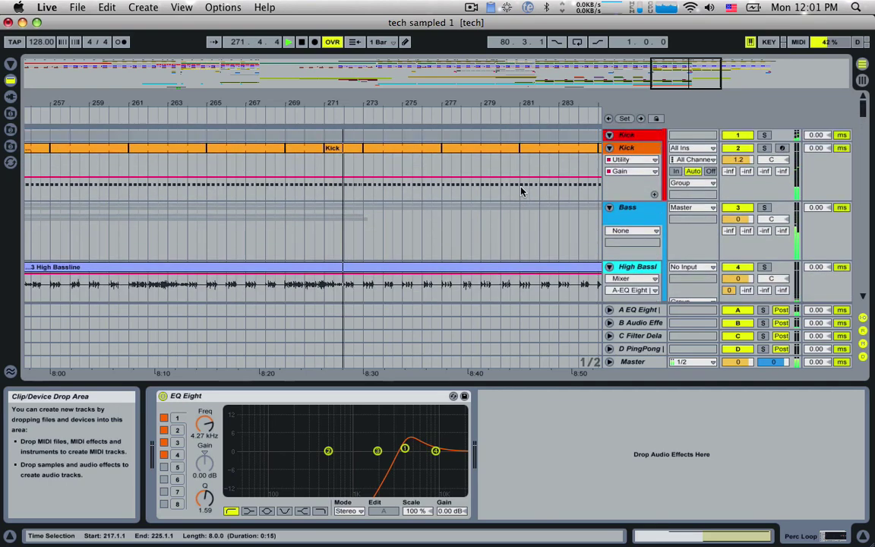
# - Review the tracks from the bass group down through Tabla and the Synth Stabs to Piano around bars 257 to 289
pyautogui.scroll(-3, 521, 191)
pyautogui.scroll(-15, 521, 190)
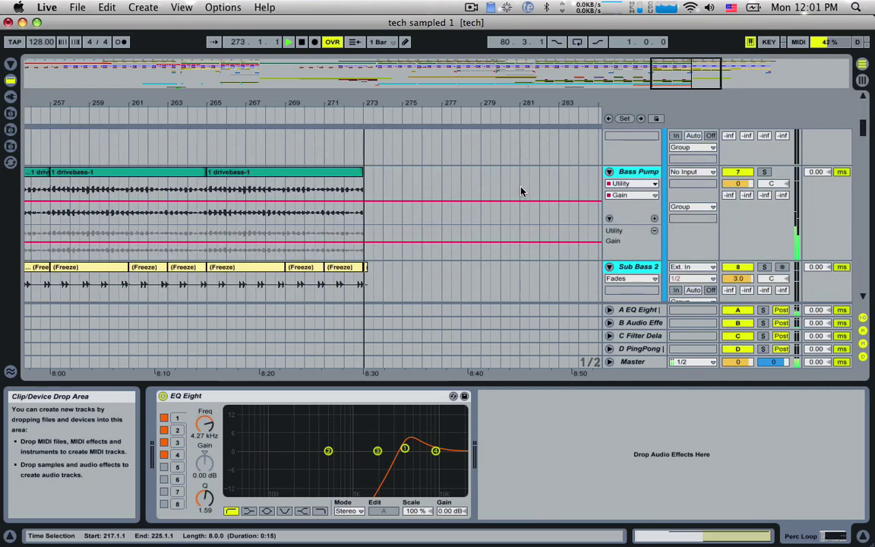
pyautogui.scroll(-15, 521, 190)
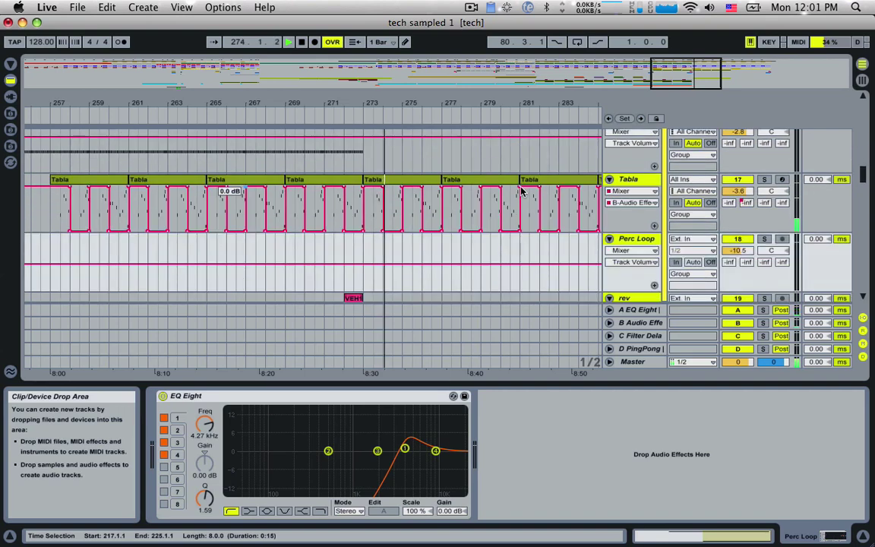
pyautogui.scroll(-8, 521, 191)
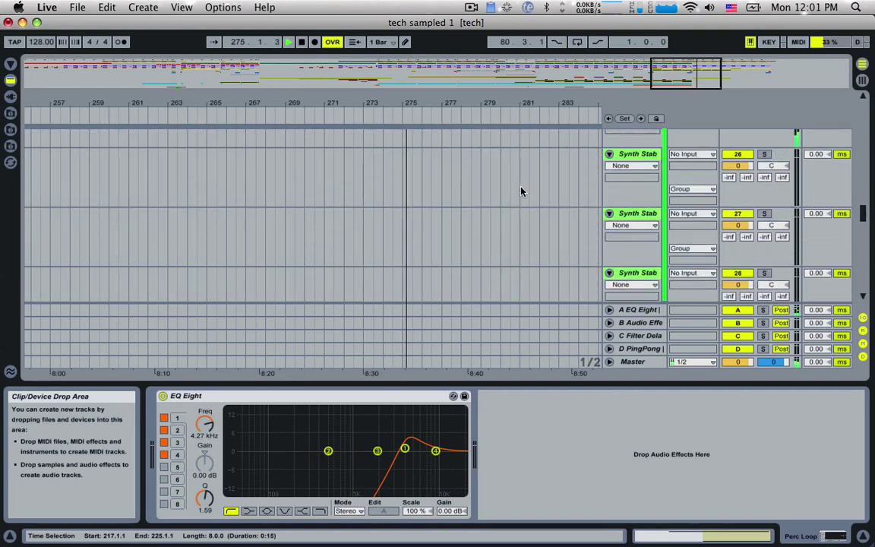
pyautogui.scroll(15, 521, 190)
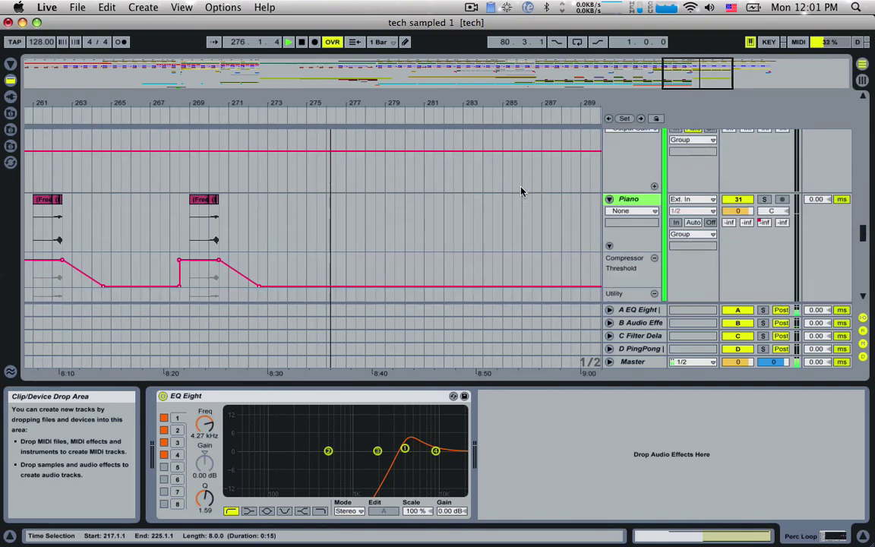
# - Widen the arrangement view to about bars 237 to 317 and show the Perc track's Impulse, Limiter and Auto Pan devices
pyautogui.scroll(5, 521, 191)
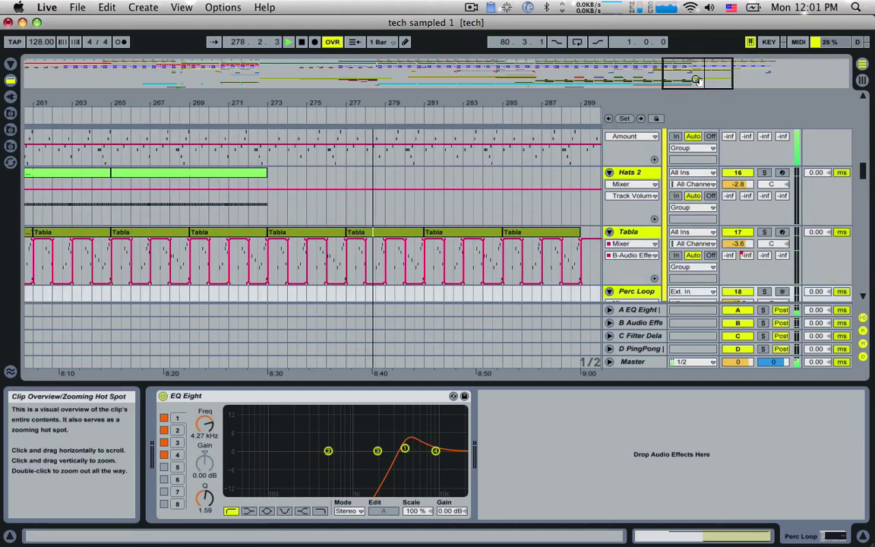
pyautogui.moveTo(675, 76); pyautogui.dragTo(676, 57)
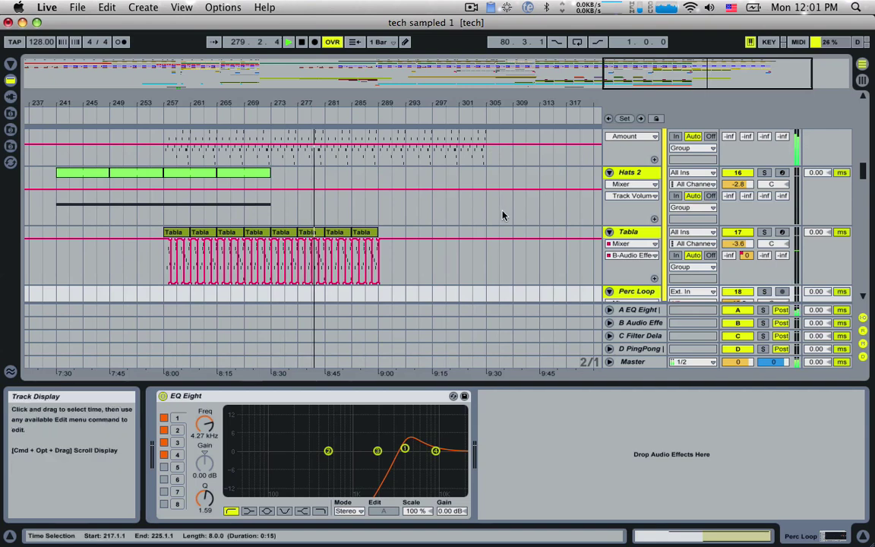
pyautogui.scroll(3, 622, 235)
pyautogui.click(629, 226)
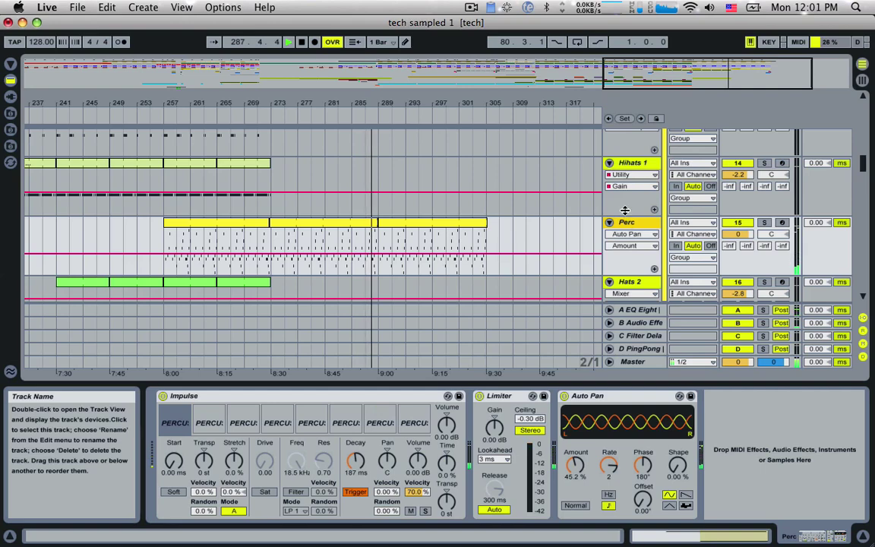
# - Review the closing bass, High Bassline and Kick clips, and show the Filter Delay on return track C
pyautogui.scroll(15, 625, 209)
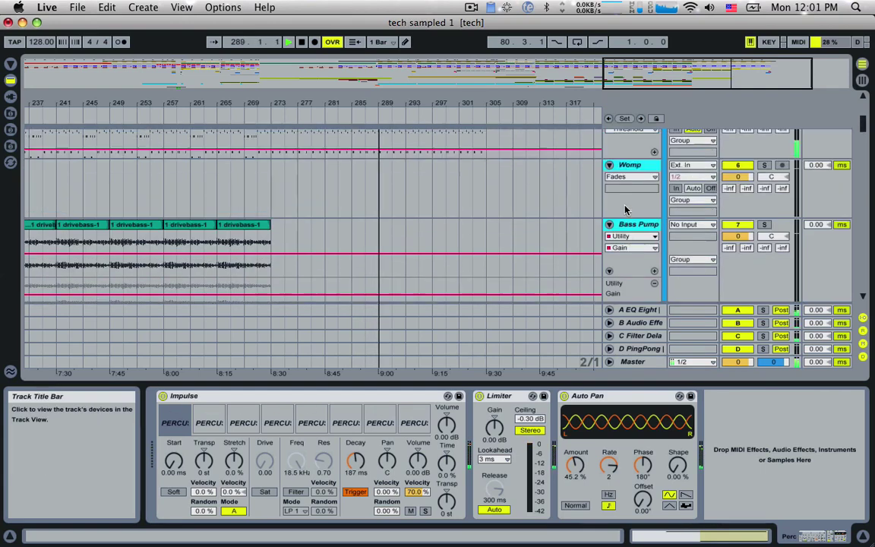
pyautogui.scroll(4, 624, 209)
pyautogui.scroll(4, 625, 209)
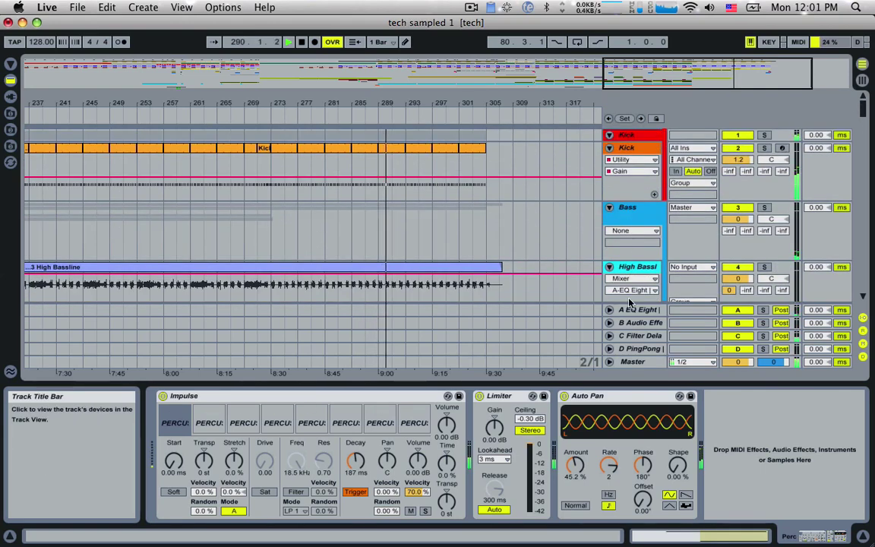
pyautogui.click(642, 336)
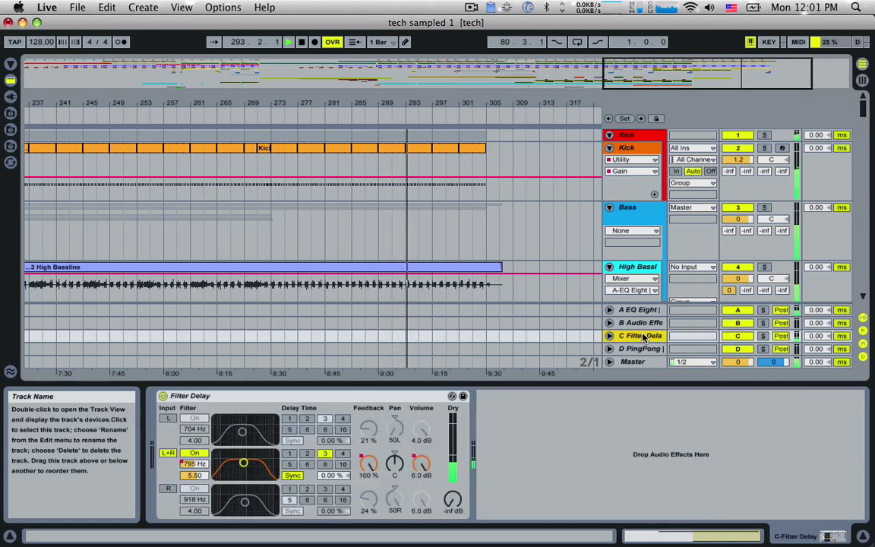
# - Switch from the Arrangement View to the Session View to show the set's mixer
pyautogui.press('Tab')
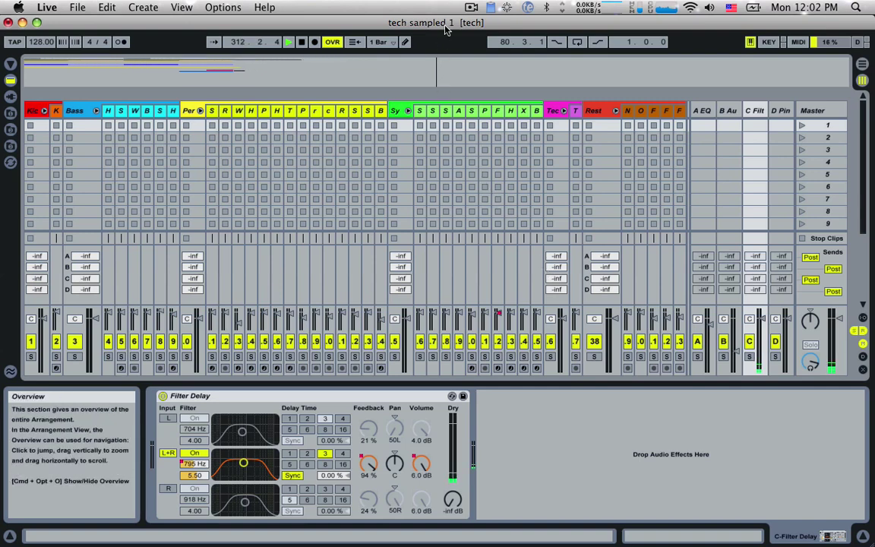
pyautogui.click(469, 6)
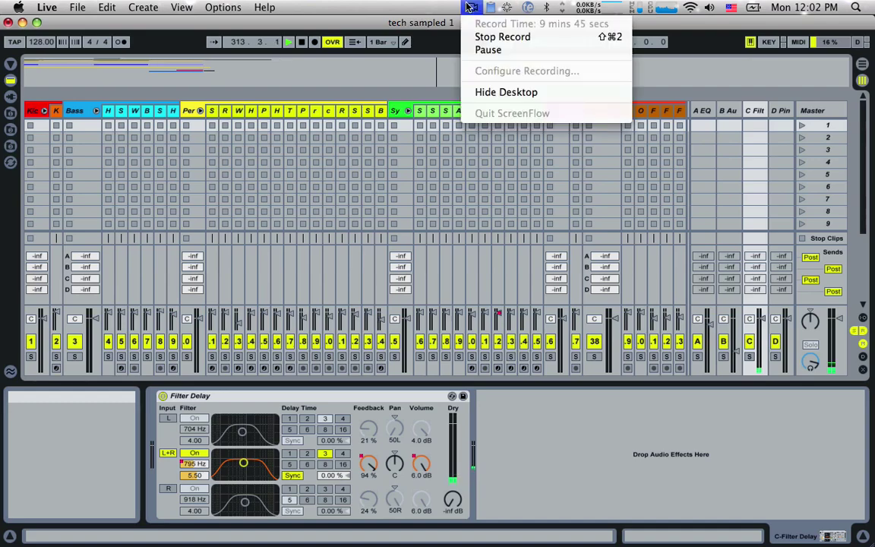